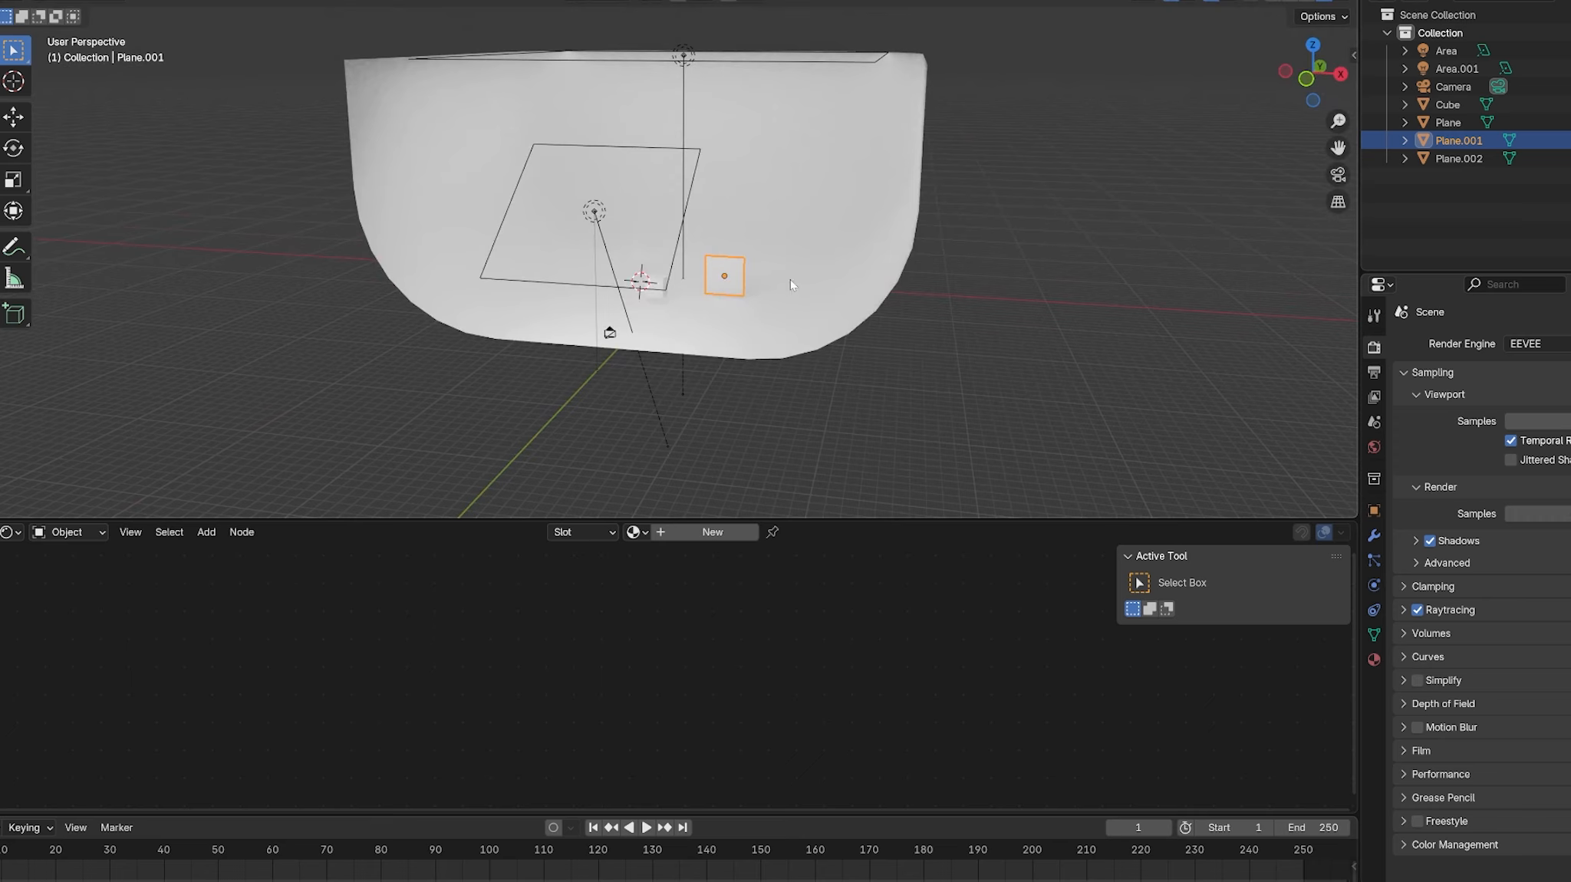
Step: Create a new material for the selected plane and feed the blender_community_badge_orange.png image into its surface
{"action": "scroll", "coordinate": [776, 281], "scroll_direction": "up", "scroll_amount": 5}
{"action": "middle_click_drag", "start_coordinate": [782, 280], "coordinate": [815, 270]}
{"action": "scroll", "coordinate": [821, 271], "scroll_direction": "up", "scroll_amount": 6}
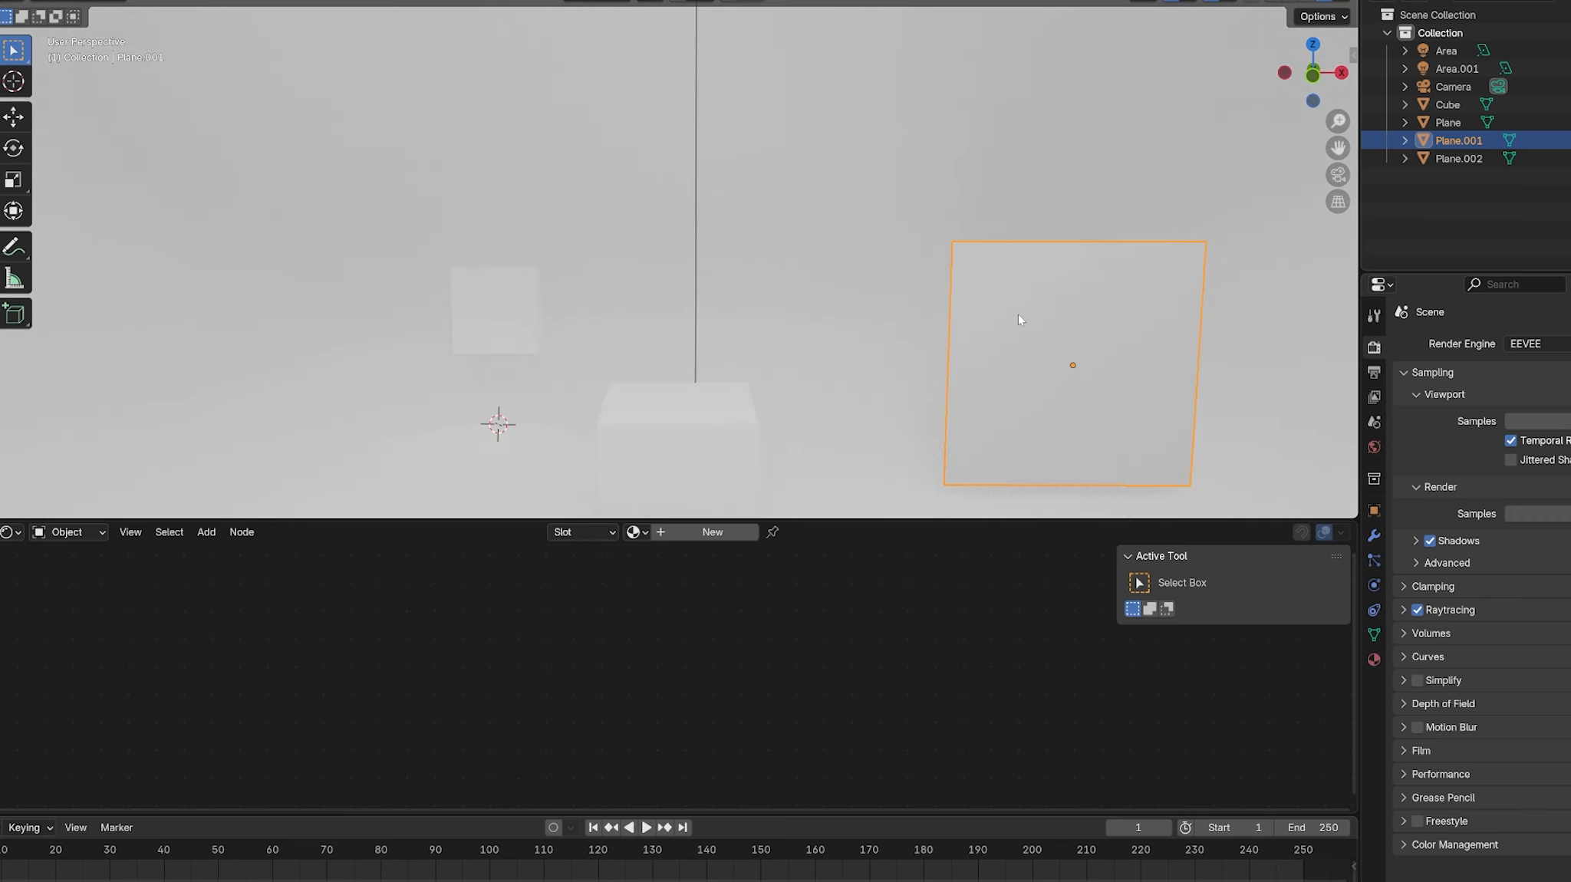
{"action": "middle_click_drag", "start_coordinate": [1019, 320], "coordinate": [875, 228], "text": "shift"}
{"action": "scroll", "coordinate": [1061, 188], "scroll_direction": "down", "scroll_amount": 2}
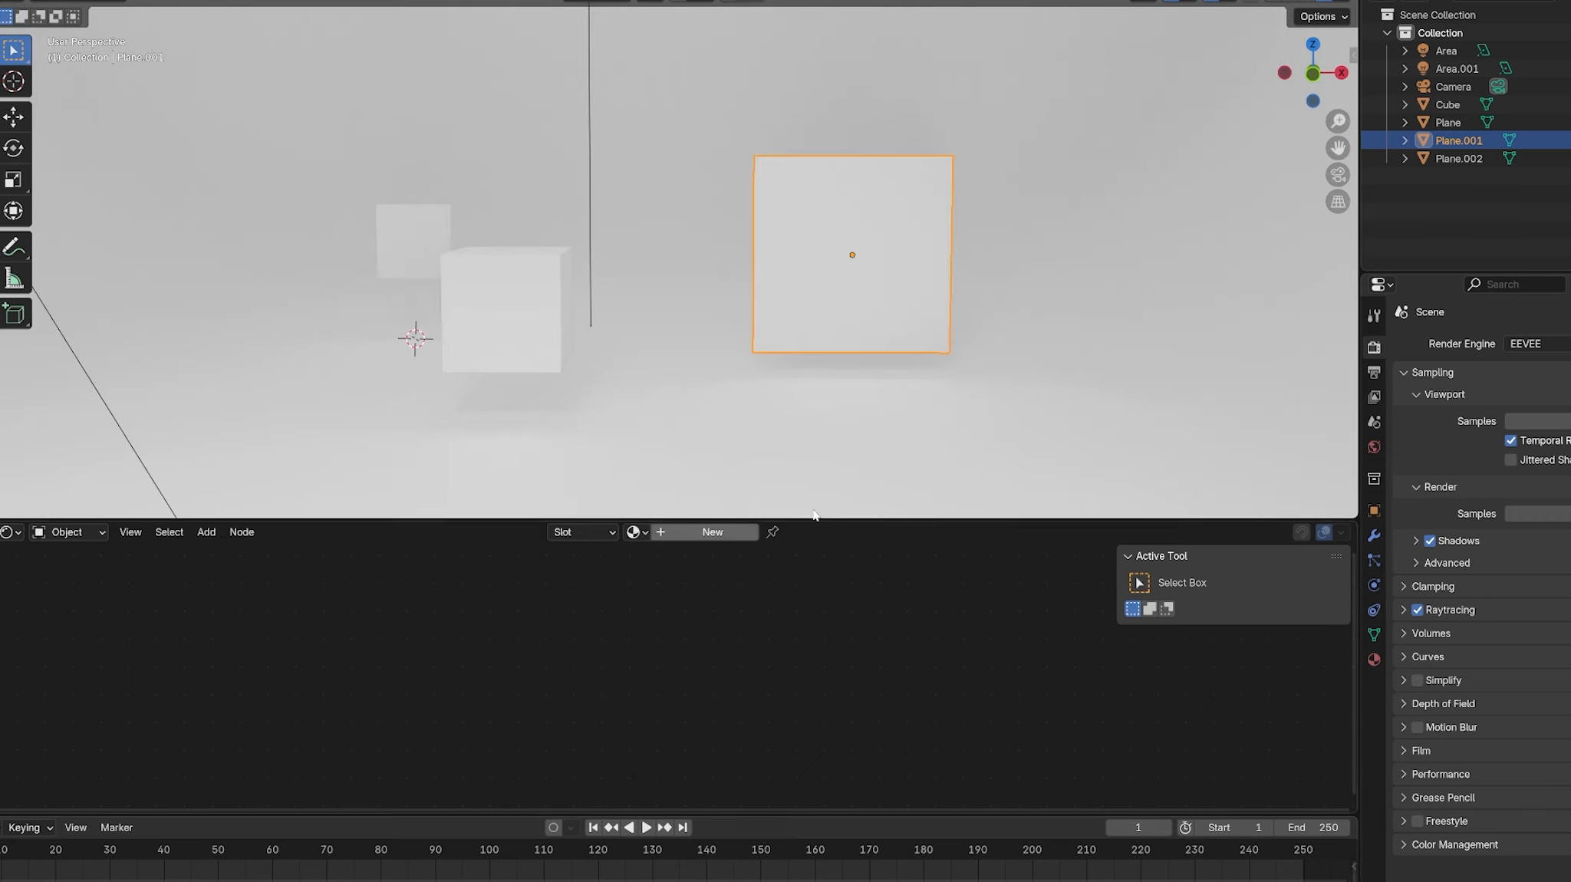
{"action": "left_click", "coordinate": [713, 531]}
{"action": "scroll", "coordinate": [687, 660], "scroll_direction": "up", "scroll_amount": 3}
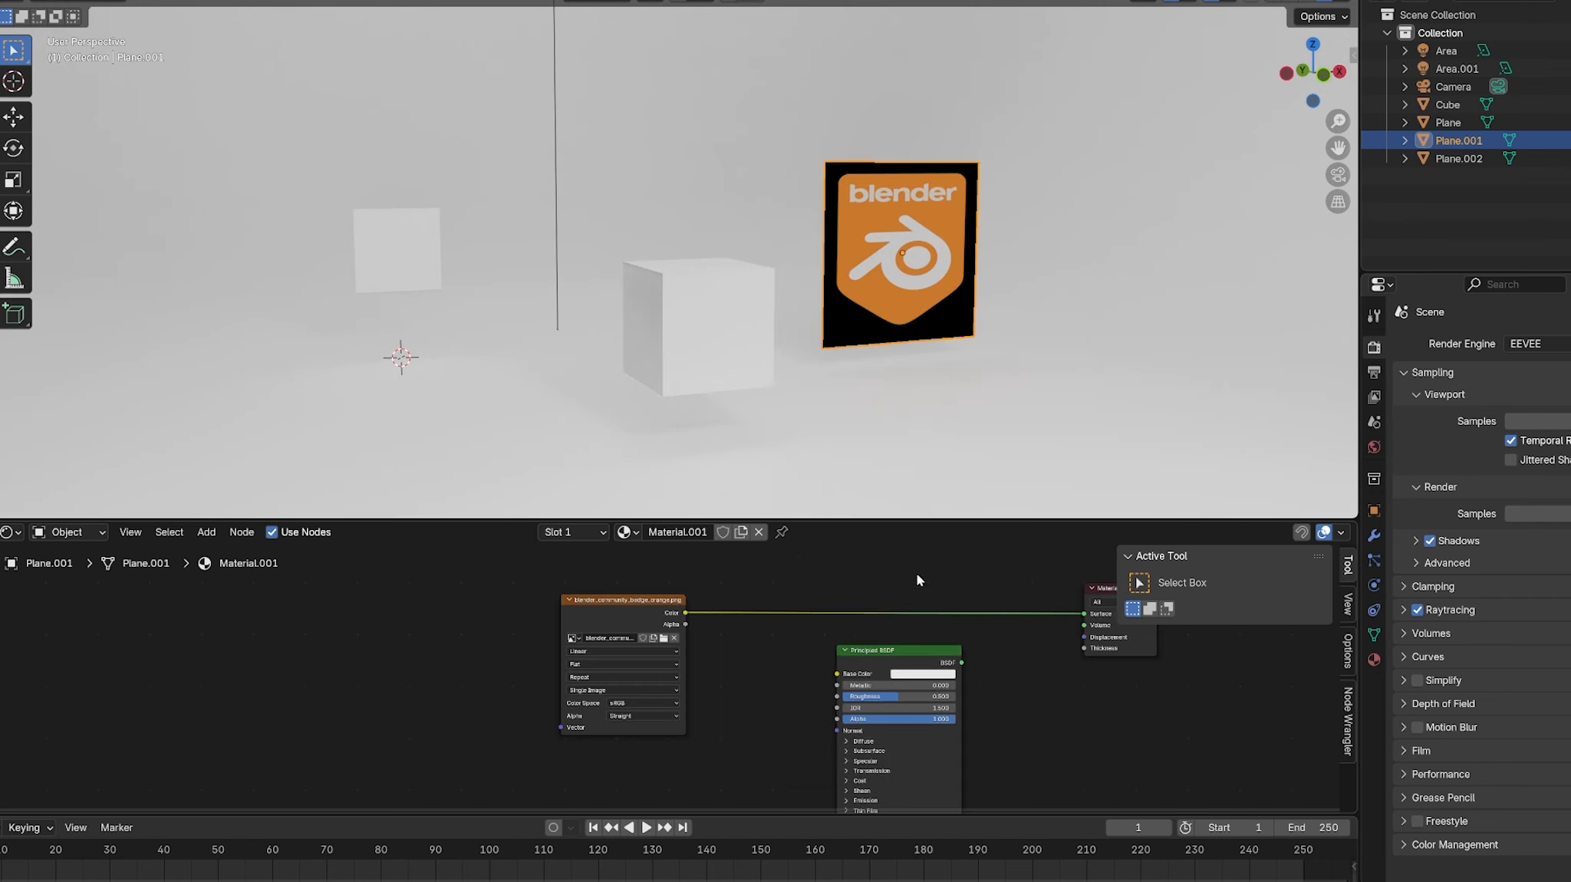
Step: Mix a Transparent BSDF with the Principled BSDF using the image's alpha as factor, and link the image color to Base Color
{"action": "left_click_drag", "start_coordinate": [685, 612], "coordinate": [917, 612]}
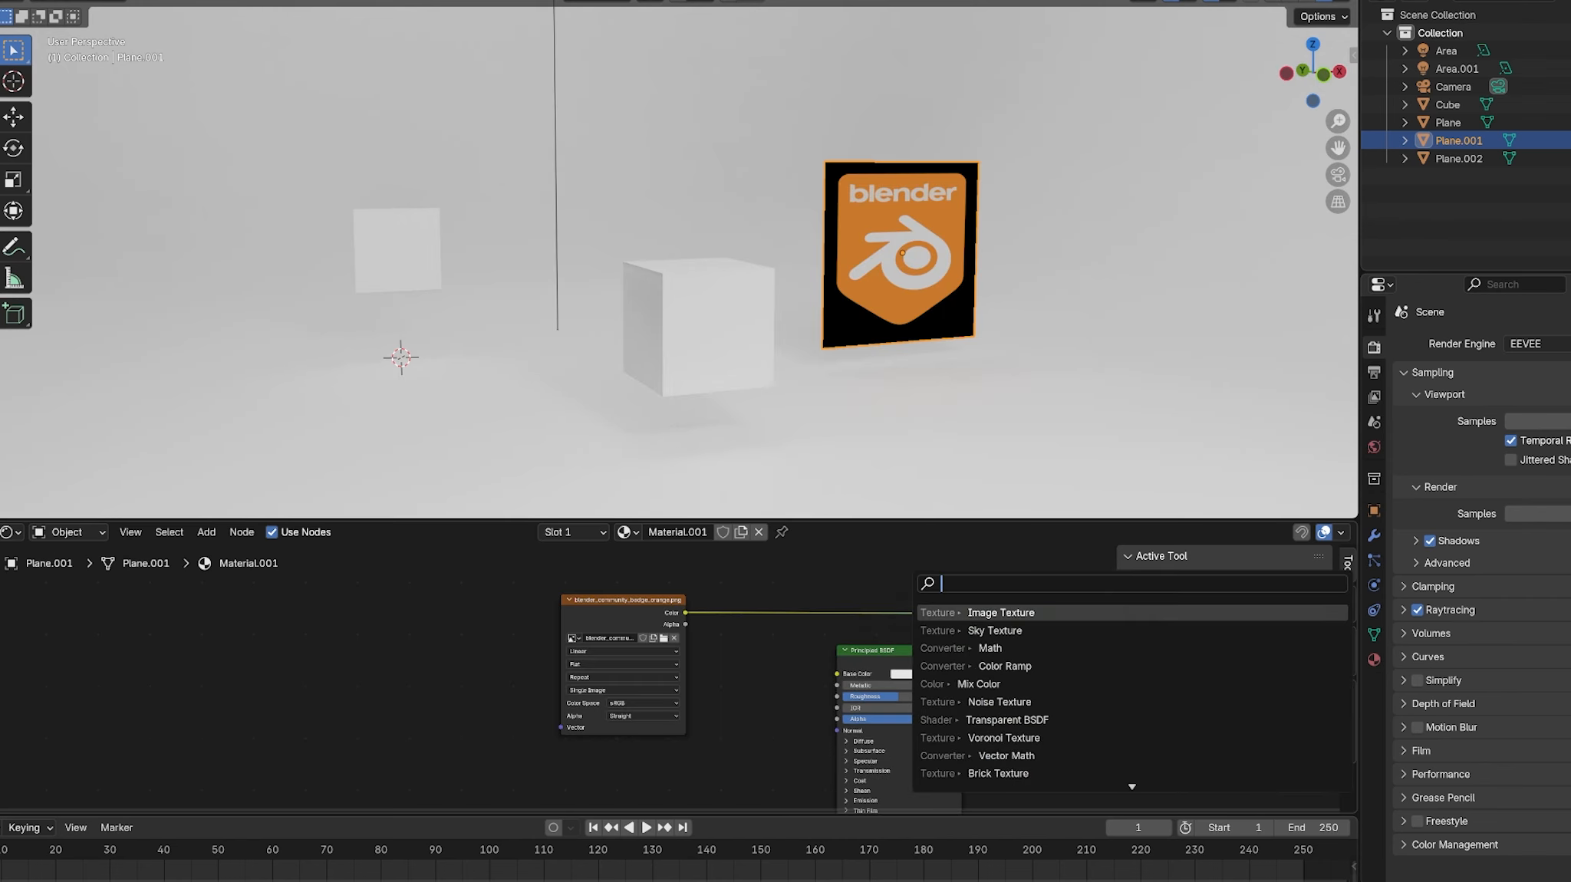
{"action": "type", "text": "tran"}
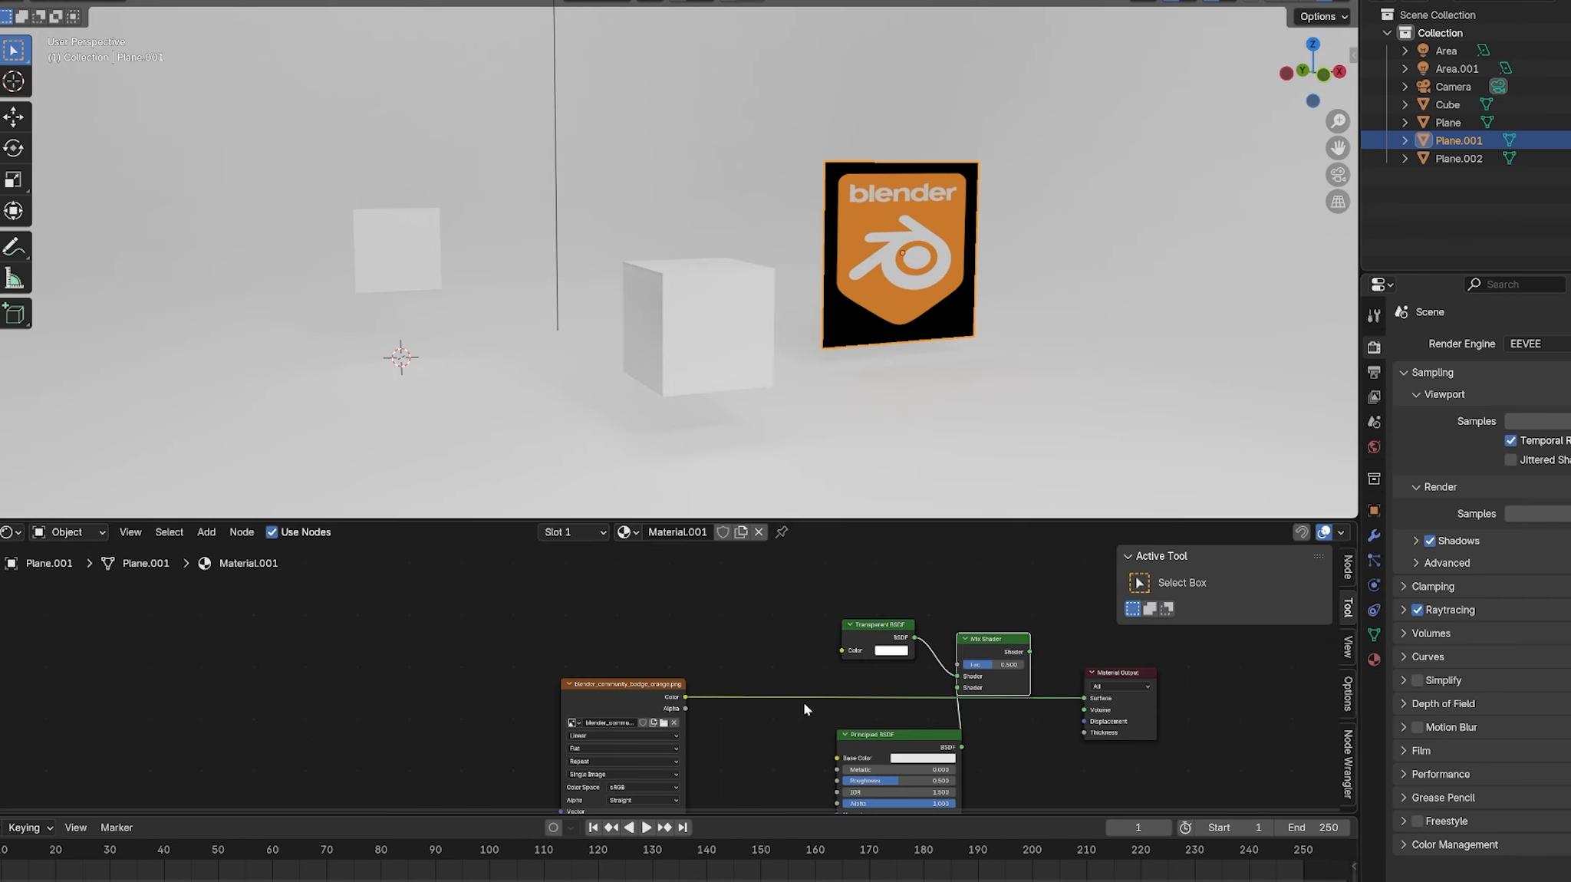
{"action": "left_click_drag", "start_coordinate": [685, 708], "coordinate": [774, 699]}
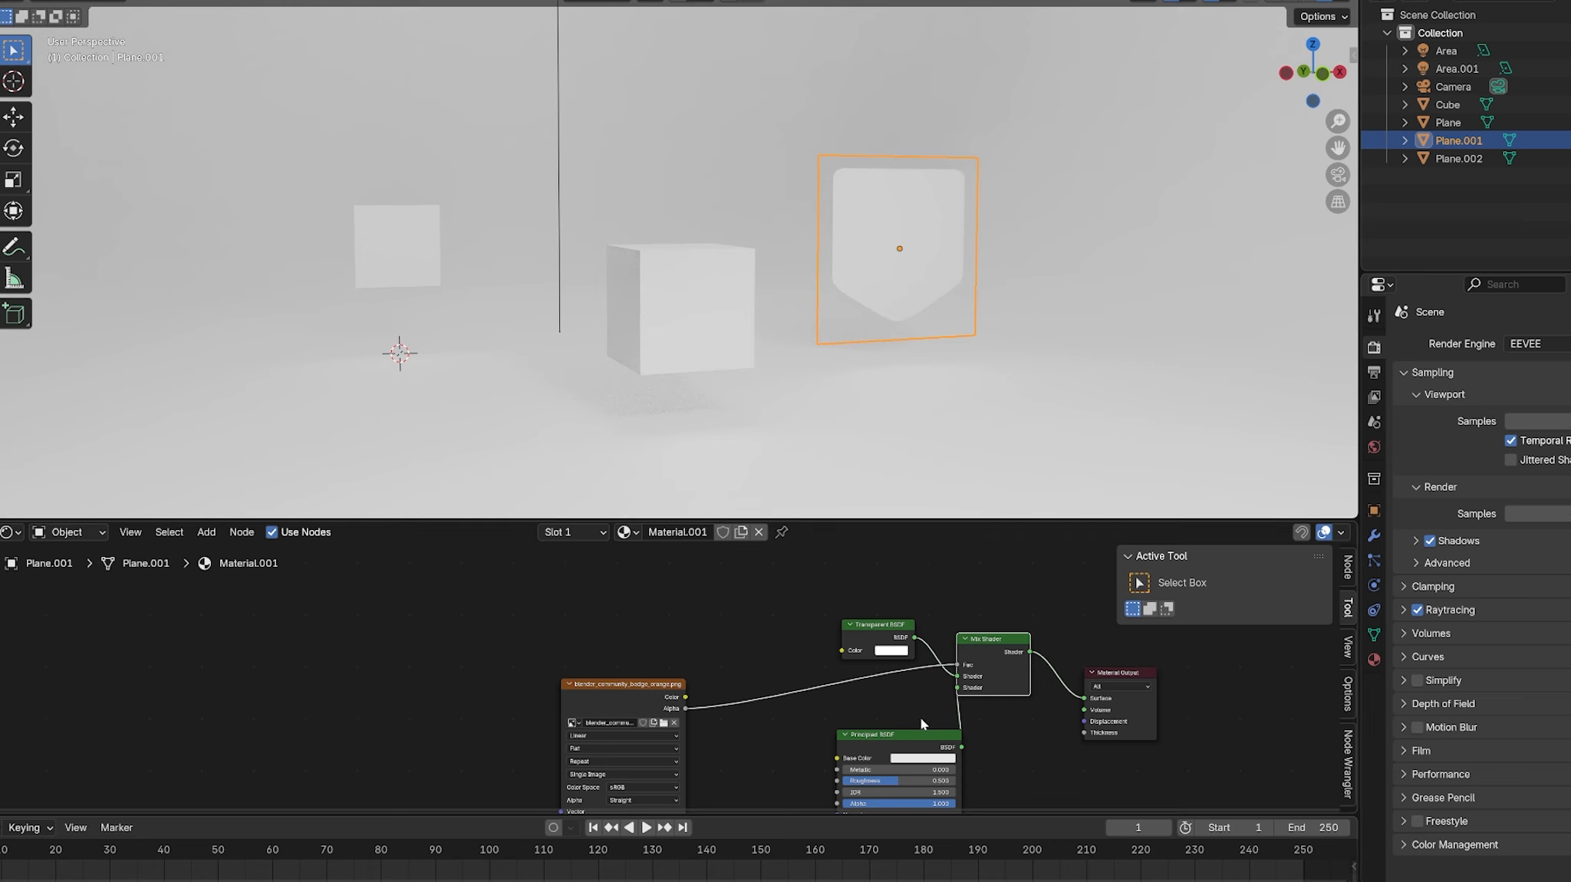
{"action": "left_click_drag", "start_coordinate": [922, 733], "coordinate": [891, 718]}
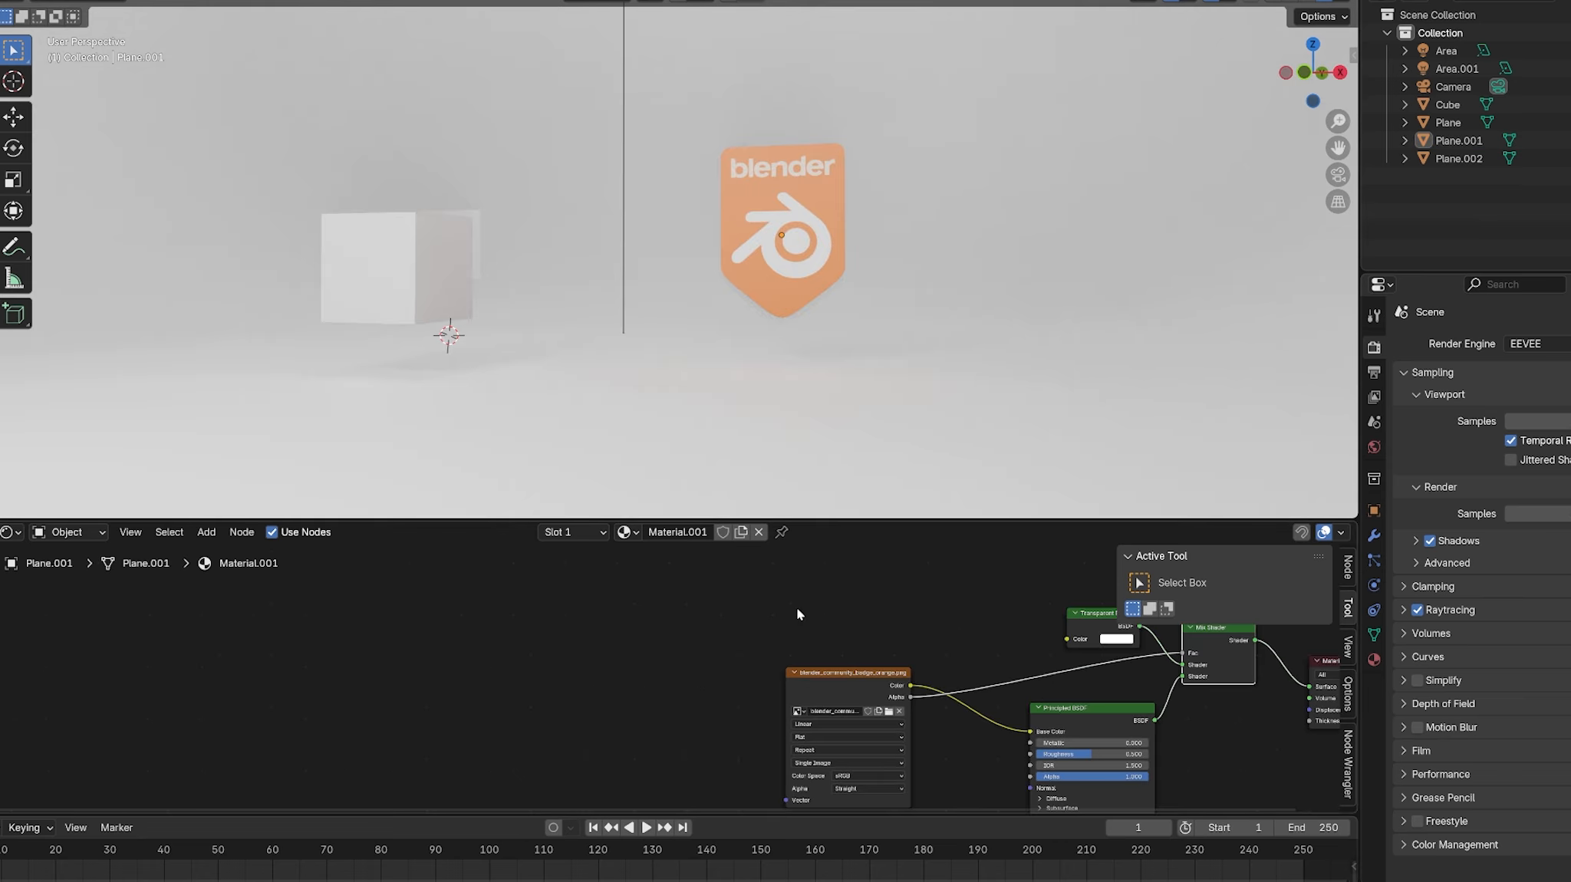
Step: Add a Color Ramp node and a Math node set to Add to the badge material
{"action": "key", "text": "shift+a"}
{"action": "left_click", "coordinate": [805, 597]}
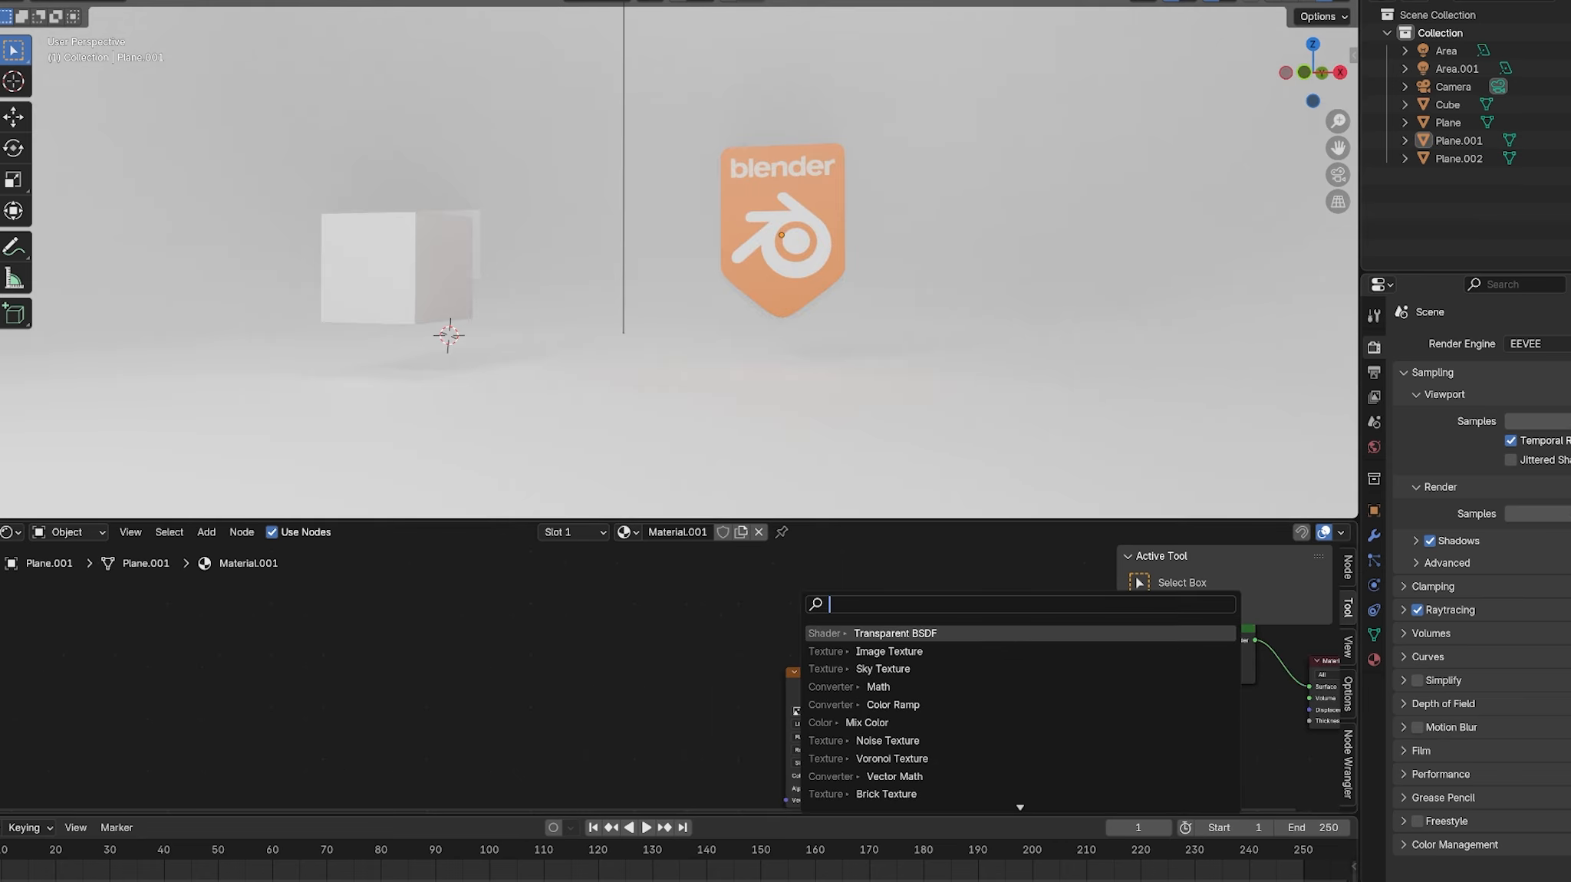
{"action": "type", "text": "colo"}
{"action": "key", "text": "shift+a"}
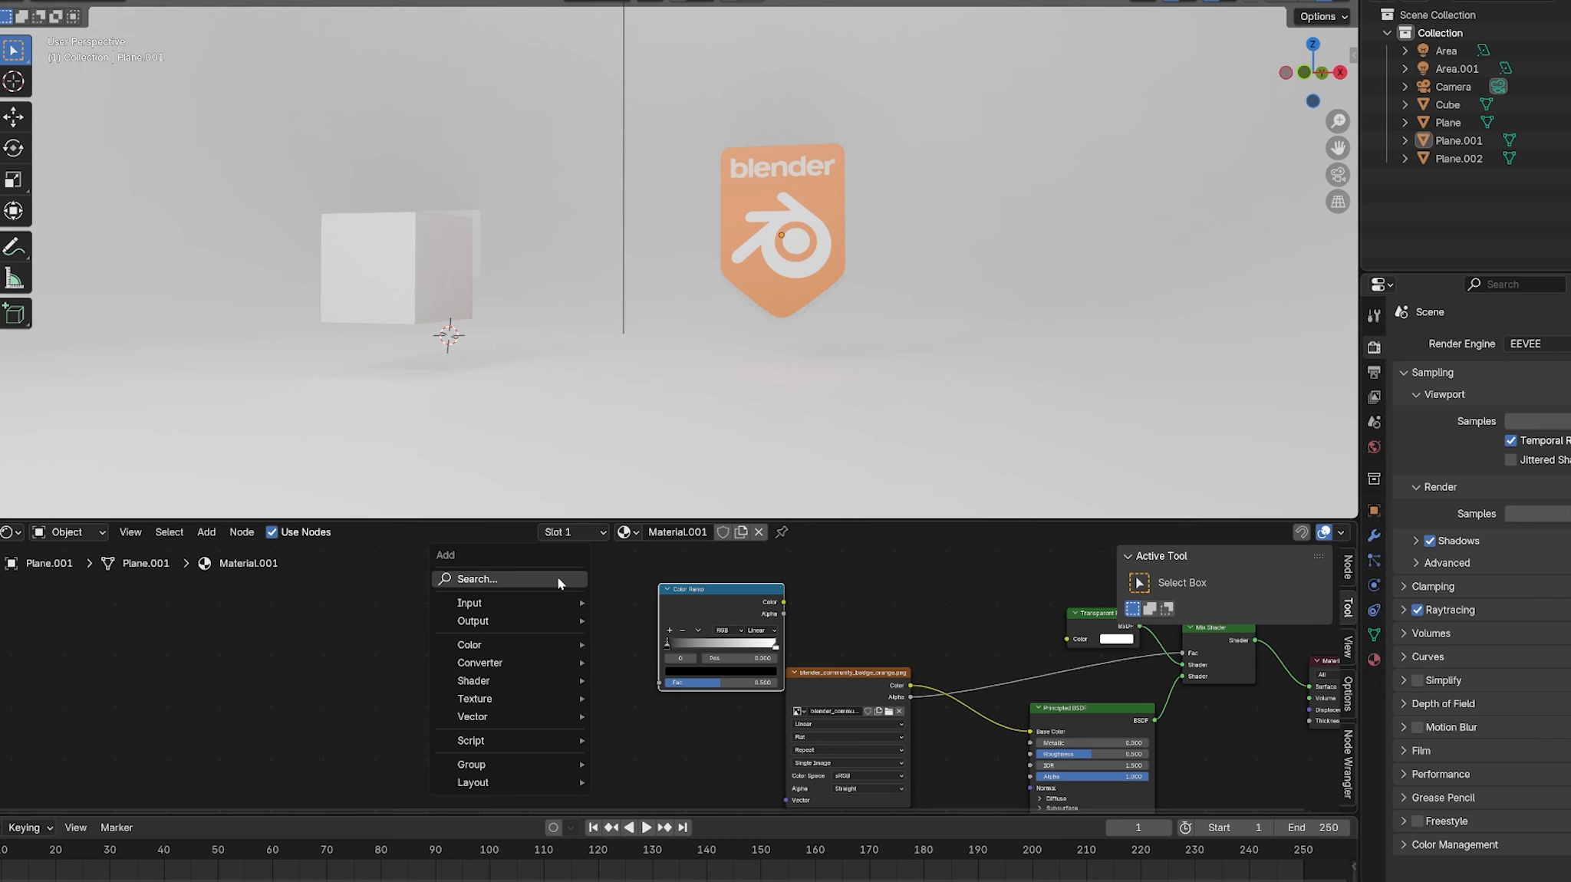
{"action": "left_click", "coordinate": [560, 582]}
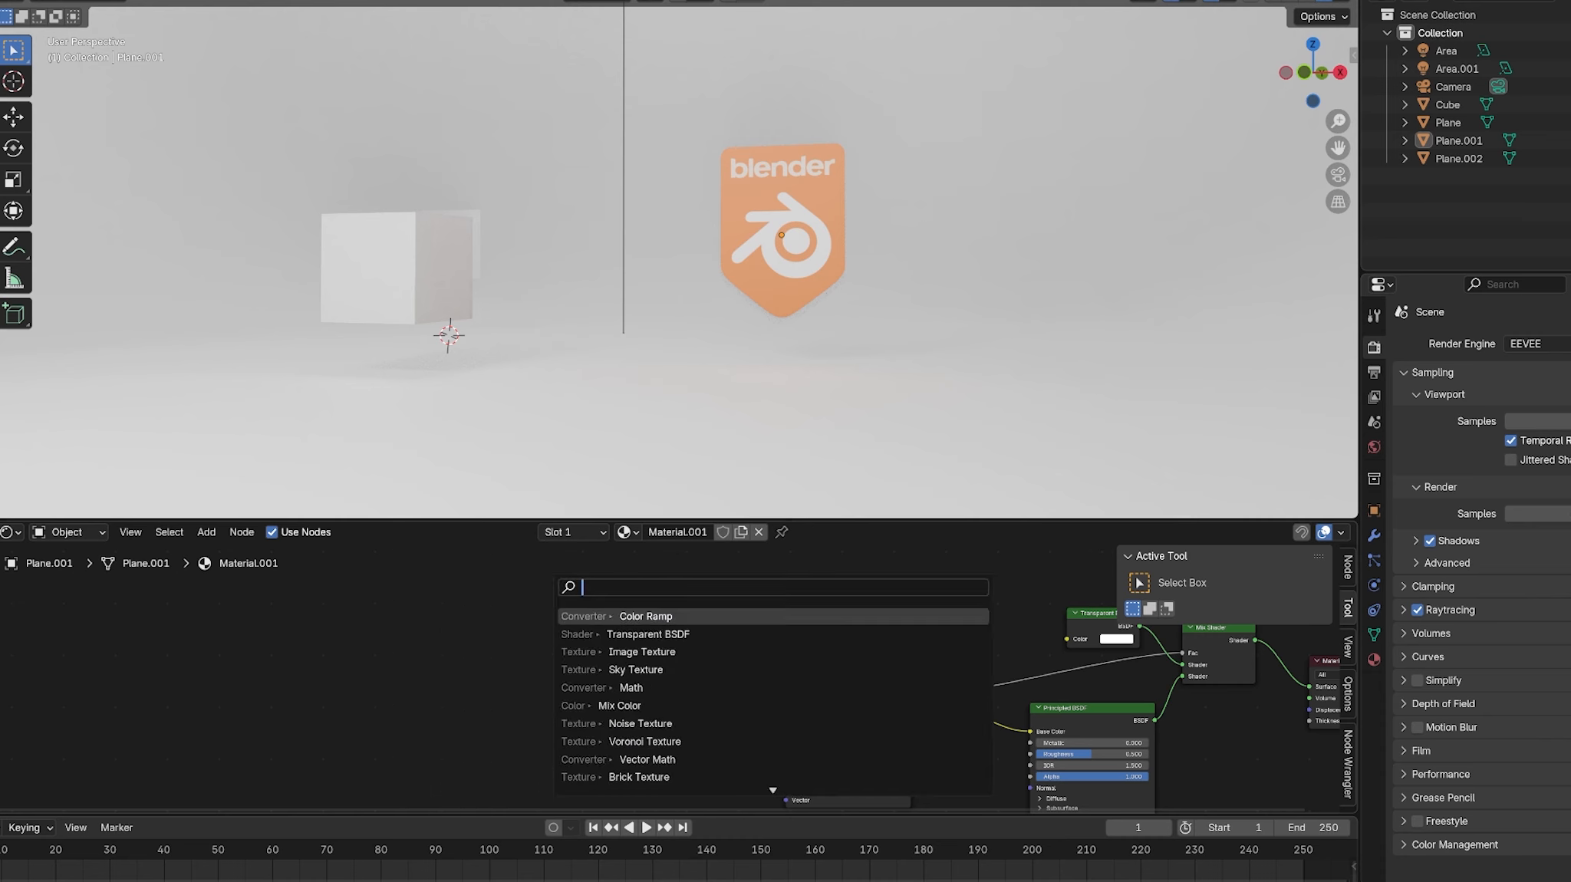
{"action": "type", "text": "math"}
{"action": "key", "text": "Return"}
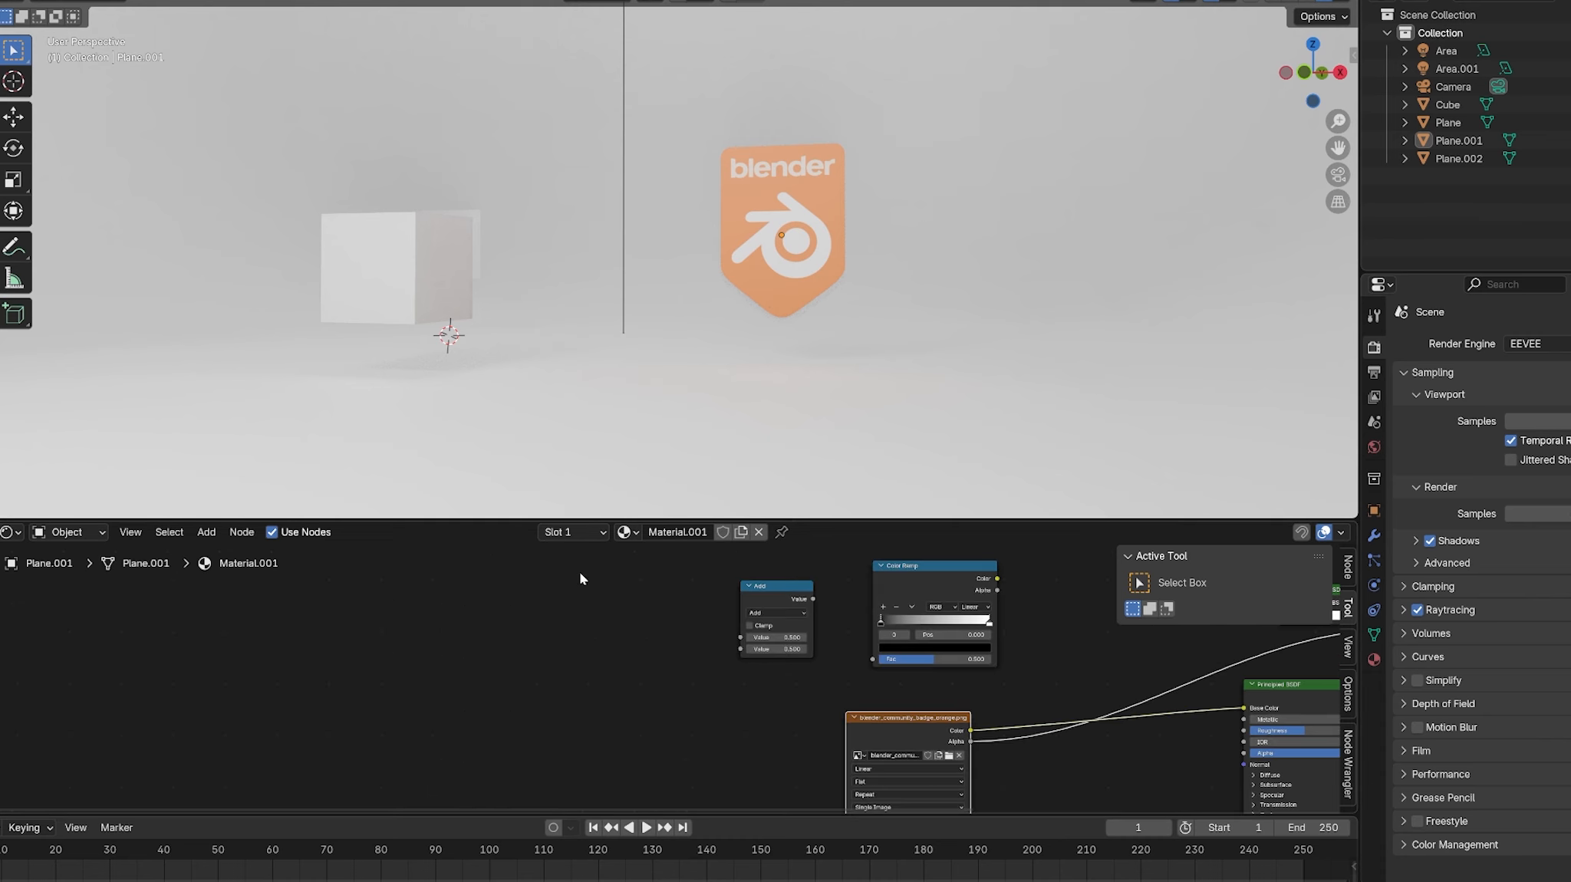
Step: Add a Noise Texture and link its Fac through the Add node into the Color Ramp's Fac
{"action": "key", "text": "shift+a"}
{"action": "left_click", "coordinate": [585, 576]}
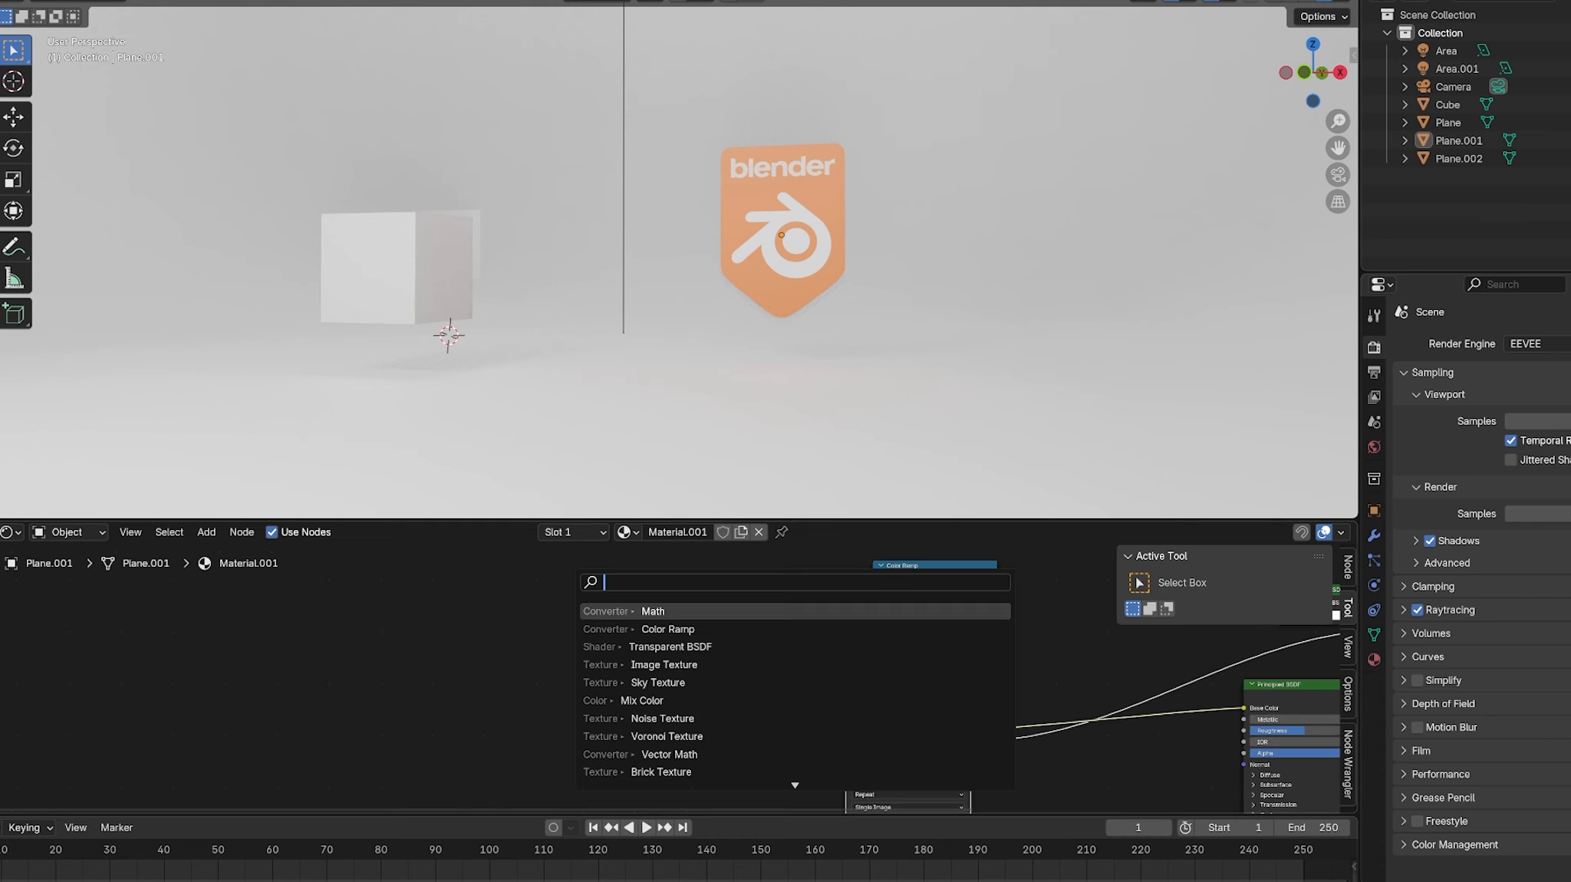
{"action": "type", "text": "noise"}
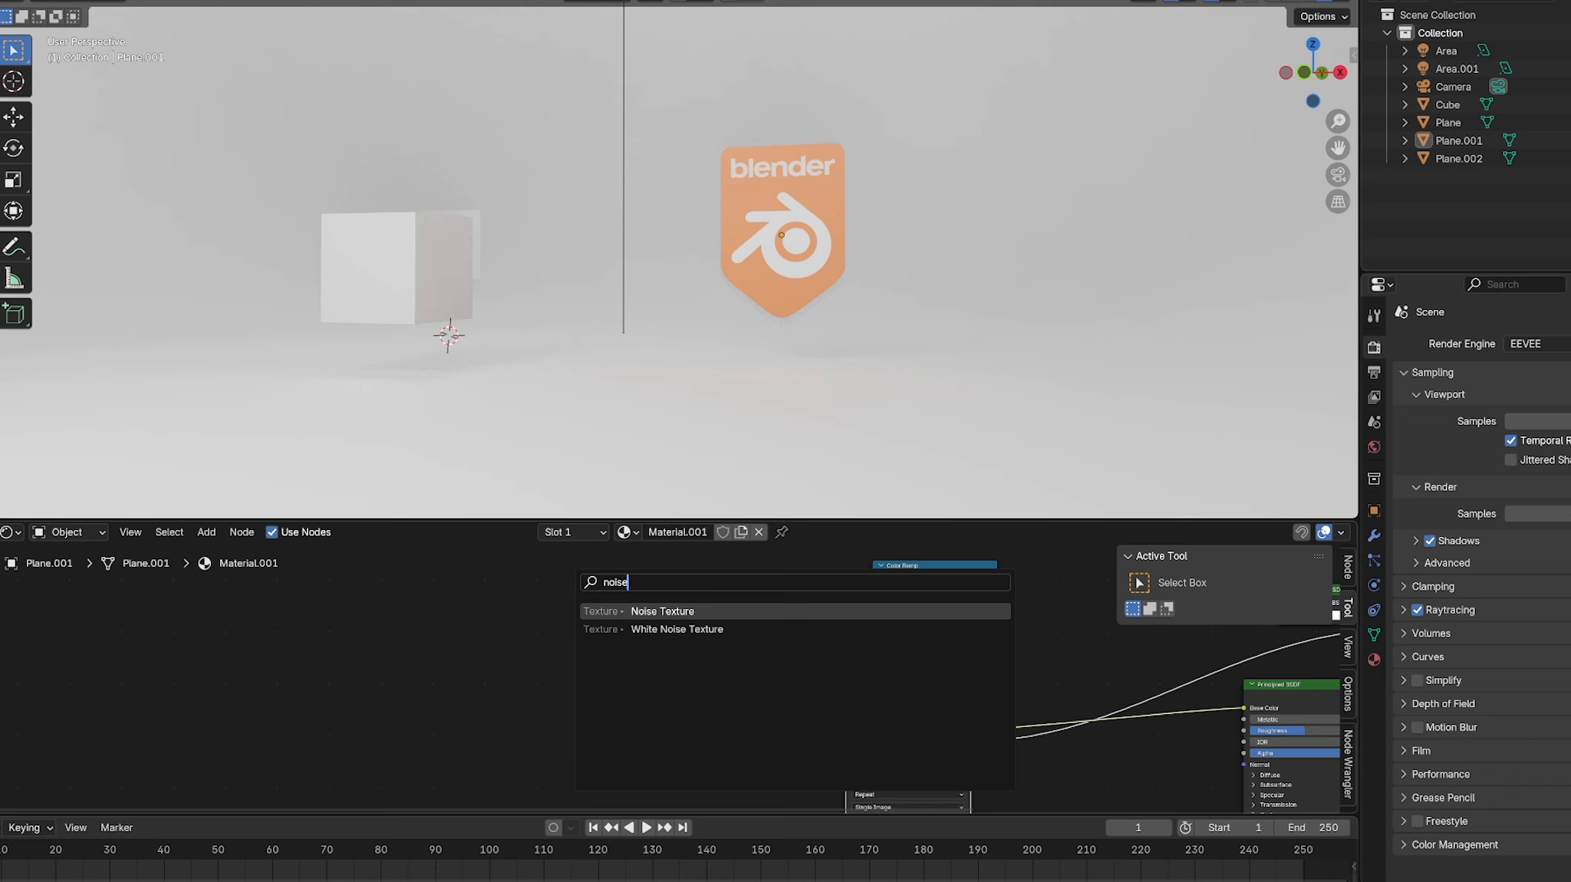
{"action": "key", "text": "Return"}
{"action": "left_click_drag", "start_coordinate": [560, 626], "coordinate": [750, 702]}
{"action": "left_click_drag", "start_coordinate": [836, 657], "coordinate": [905, 728]}
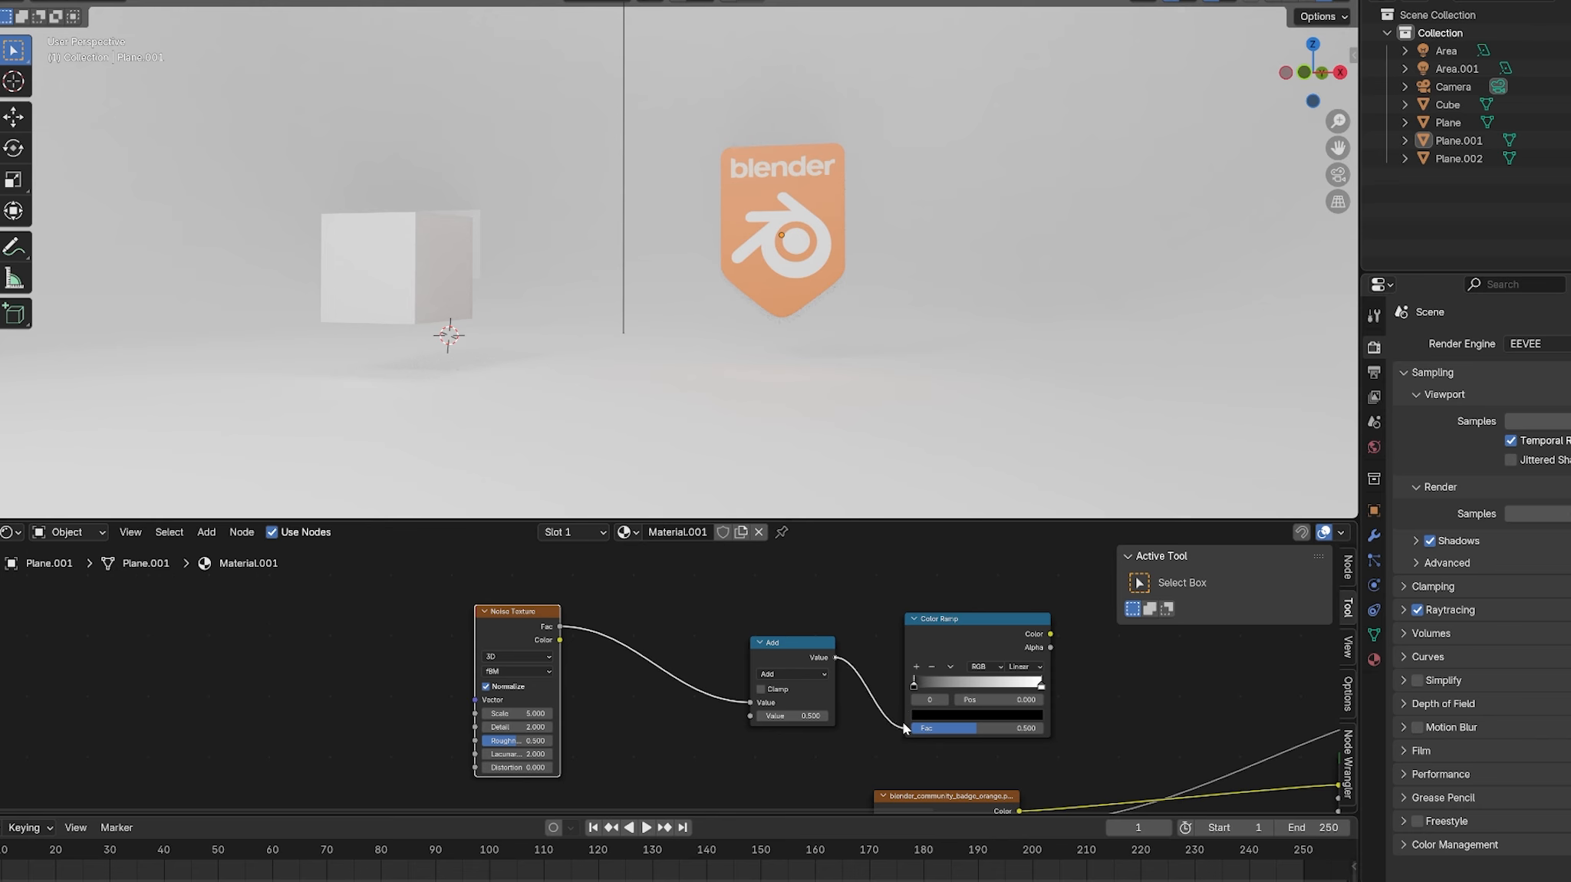
Step: Connect the Color Ramp's Color output to the Mix Shader's Fac in place of the image alpha
{"action": "key", "text": "Home"}
{"action": "middle_click_drag", "start_coordinate": [1011, 623], "coordinate": [882, 657]}
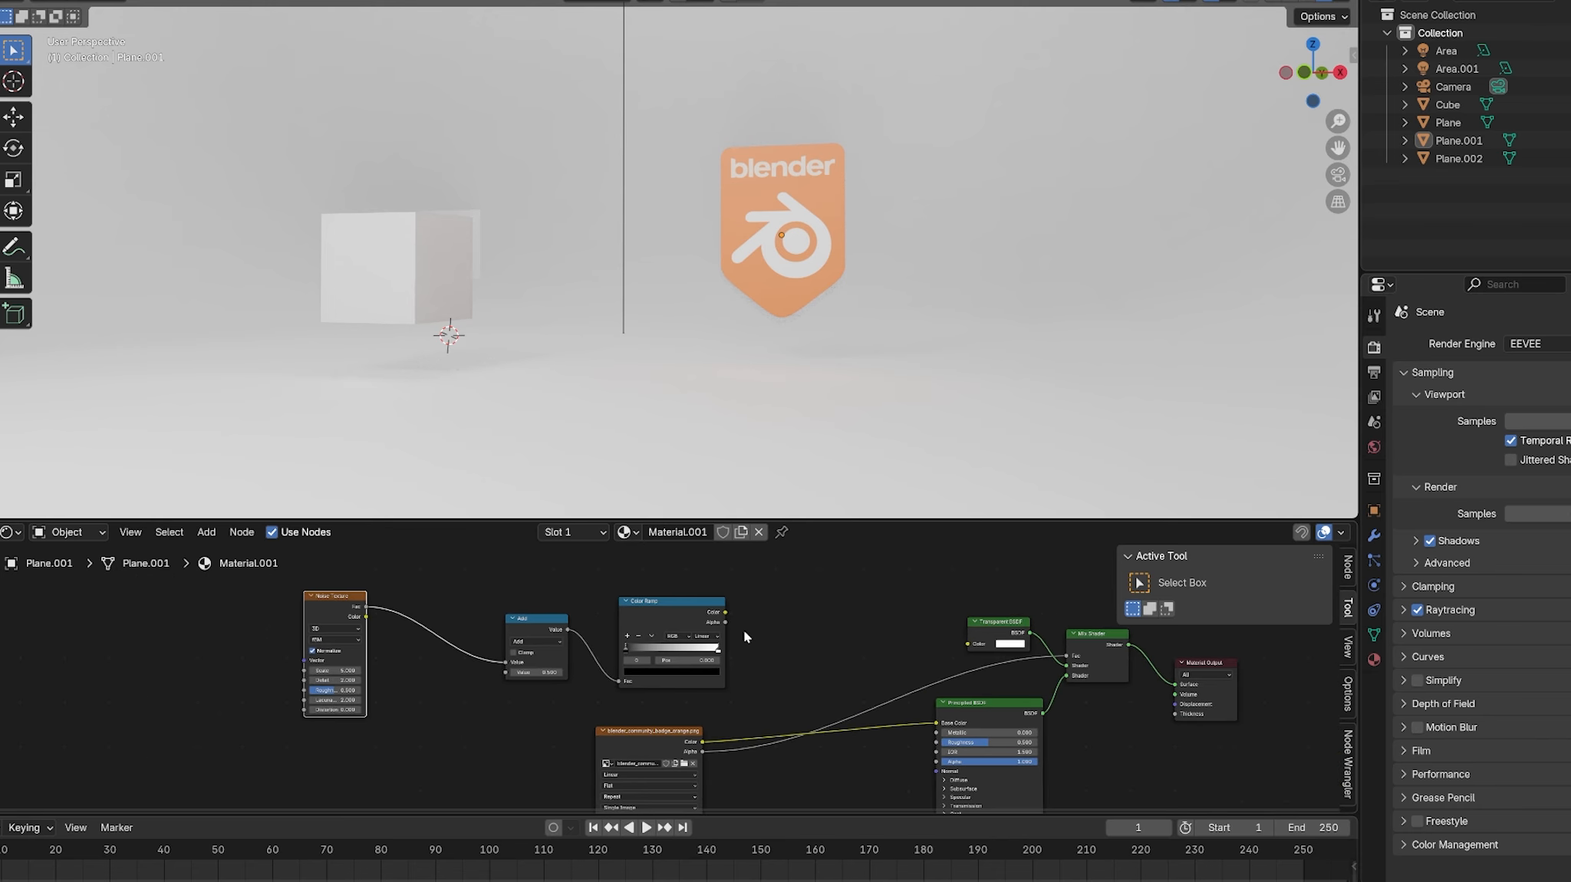
{"action": "left_click_drag", "start_coordinate": [726, 613], "coordinate": [1067, 656]}
{"action": "scroll", "coordinate": [832, 279], "scroll_direction": "up", "scroll_amount": 3}
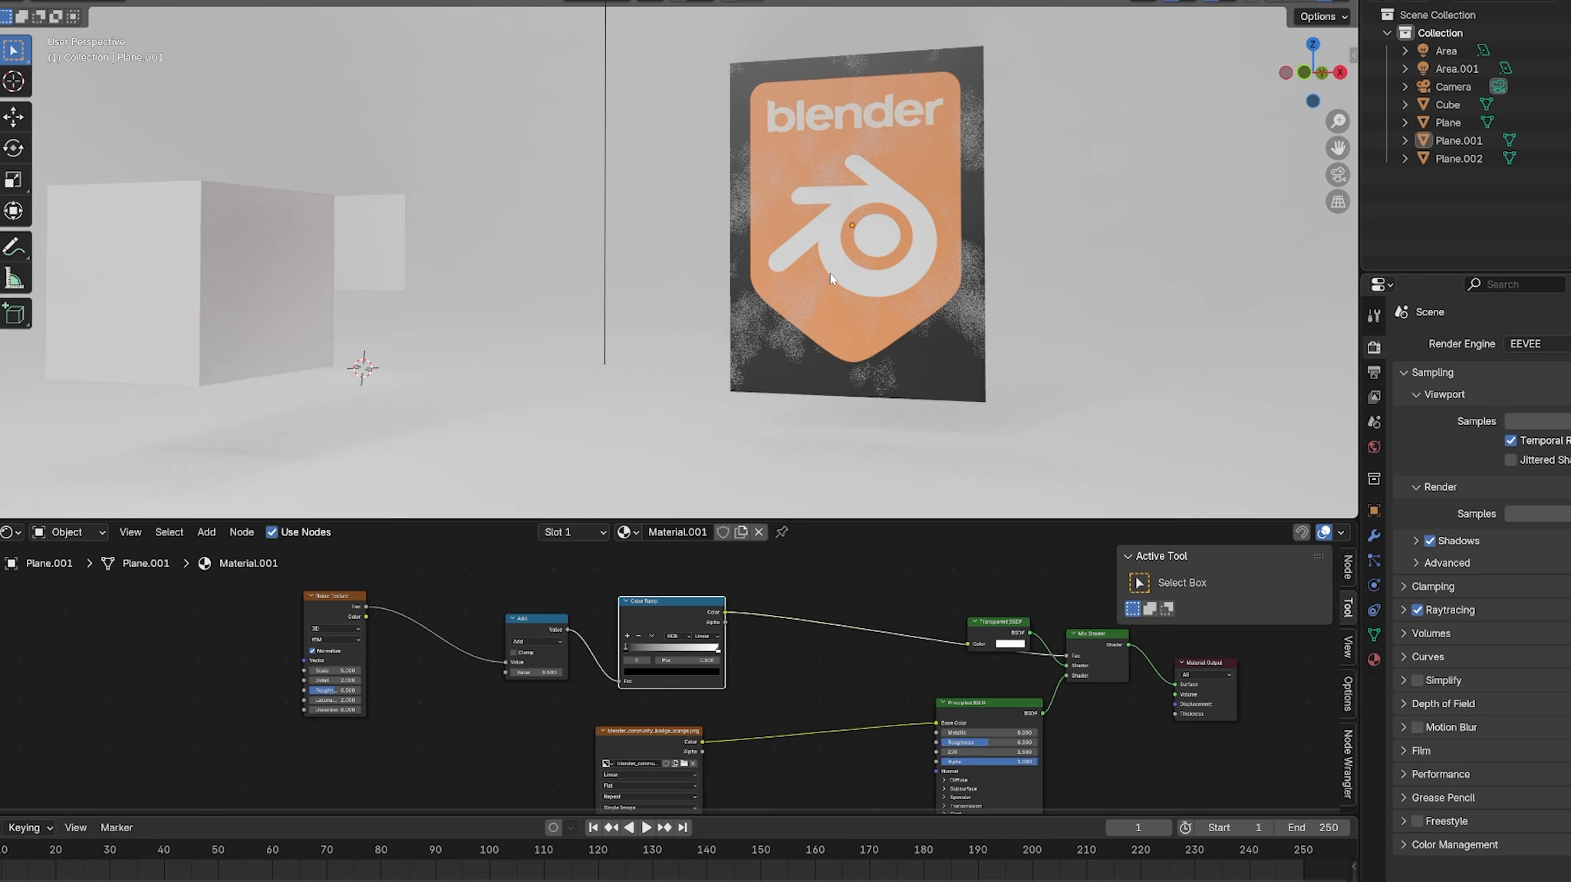
Step: Preview the Color Ramp on the plane and move its black stop to about 0.94, next to the white stop
{"action": "scroll", "coordinate": [685, 629], "scroll_direction": "up", "scroll_amount": 6}
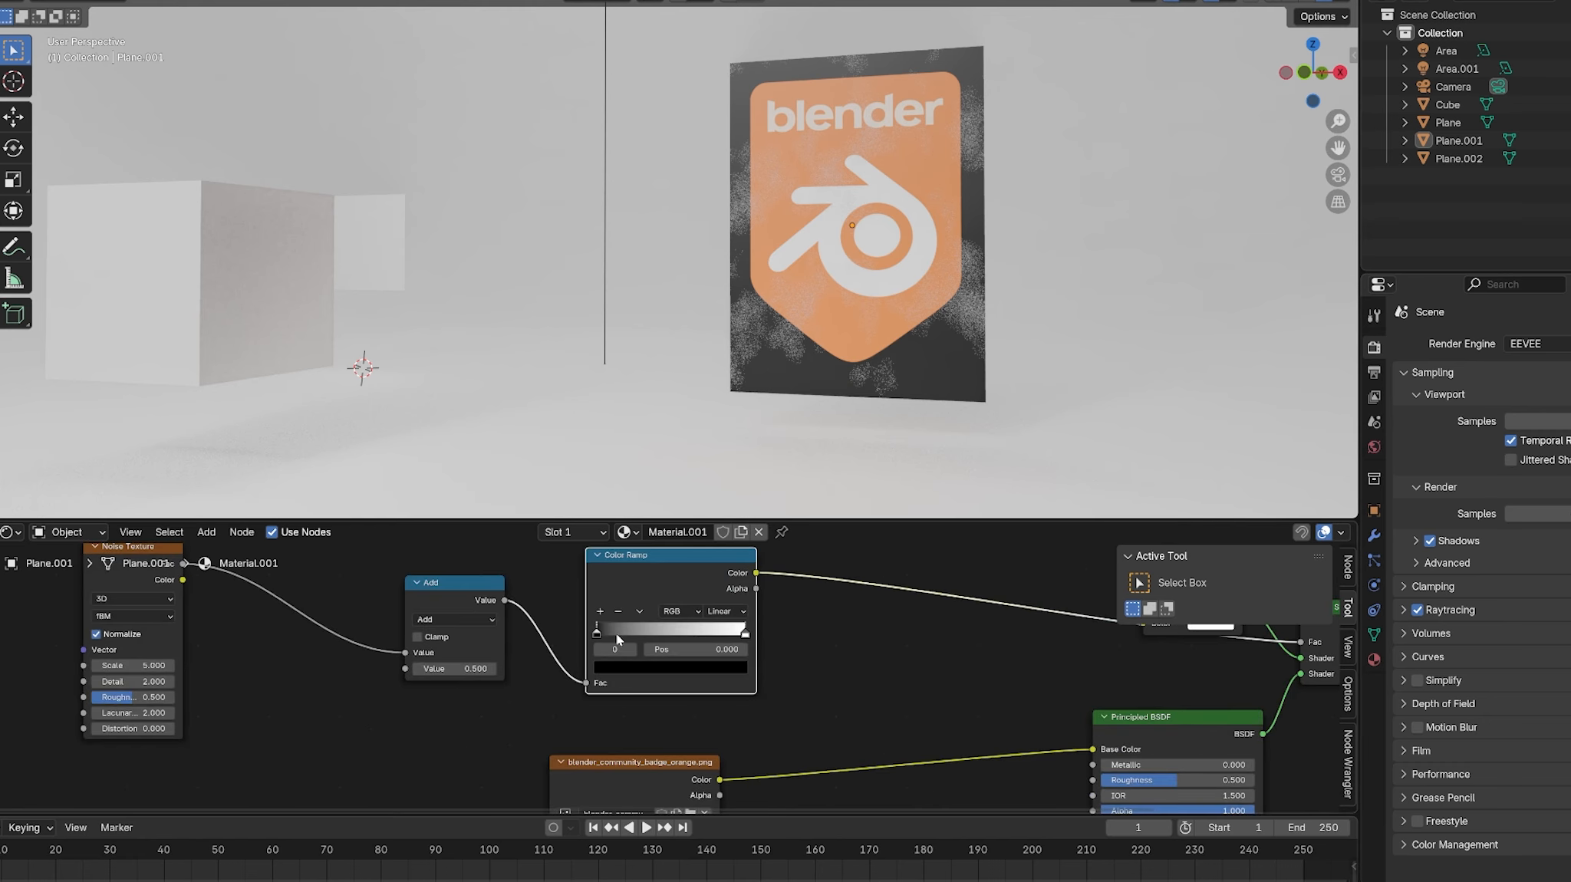
{"action": "left_click_drag", "start_coordinate": [616, 634], "coordinate": [668, 626]}
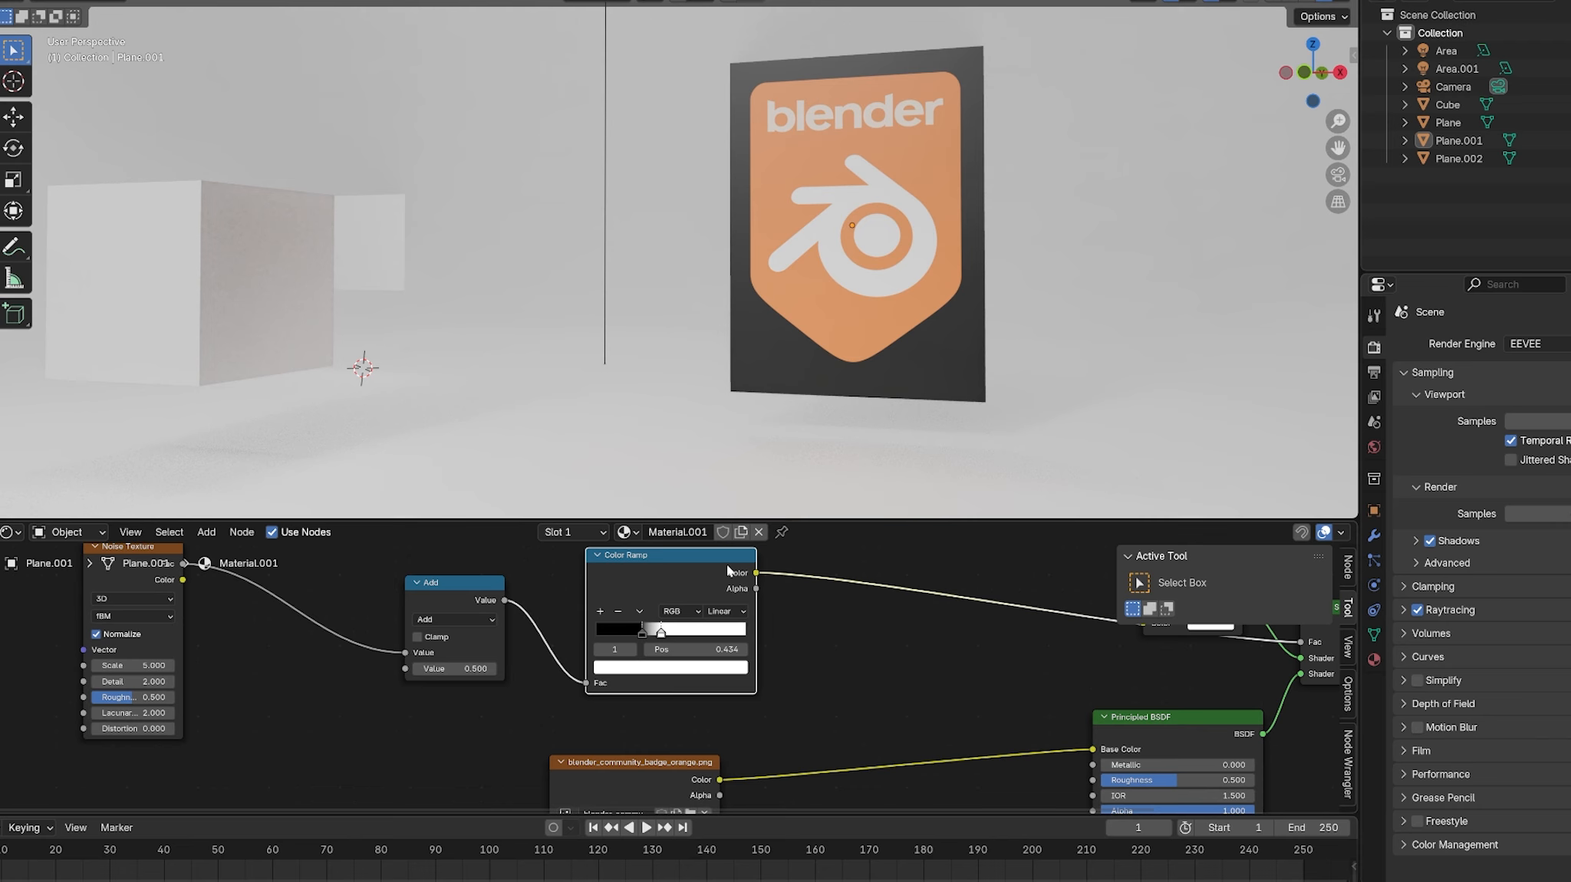
{"action": "left_click", "coordinate": [727, 571], "text": "ctrl+shift"}
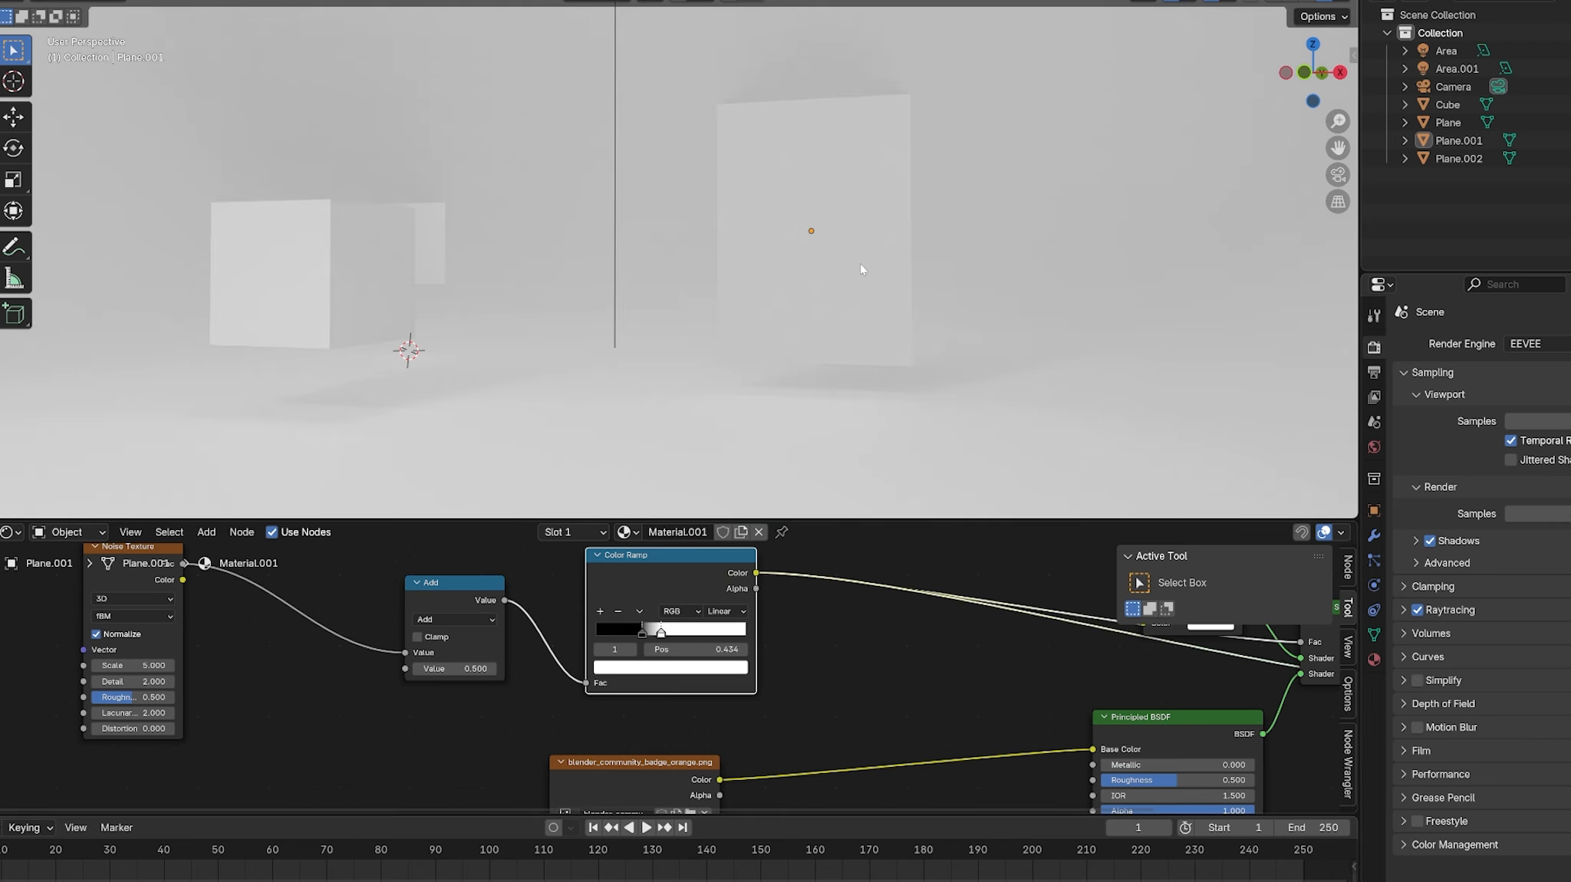
{"action": "key", "text": "g"}
{"action": "left_click_drag", "start_coordinate": [642, 629], "coordinate": [802, 631]}
{"action": "left_click", "coordinate": [815, 627]}
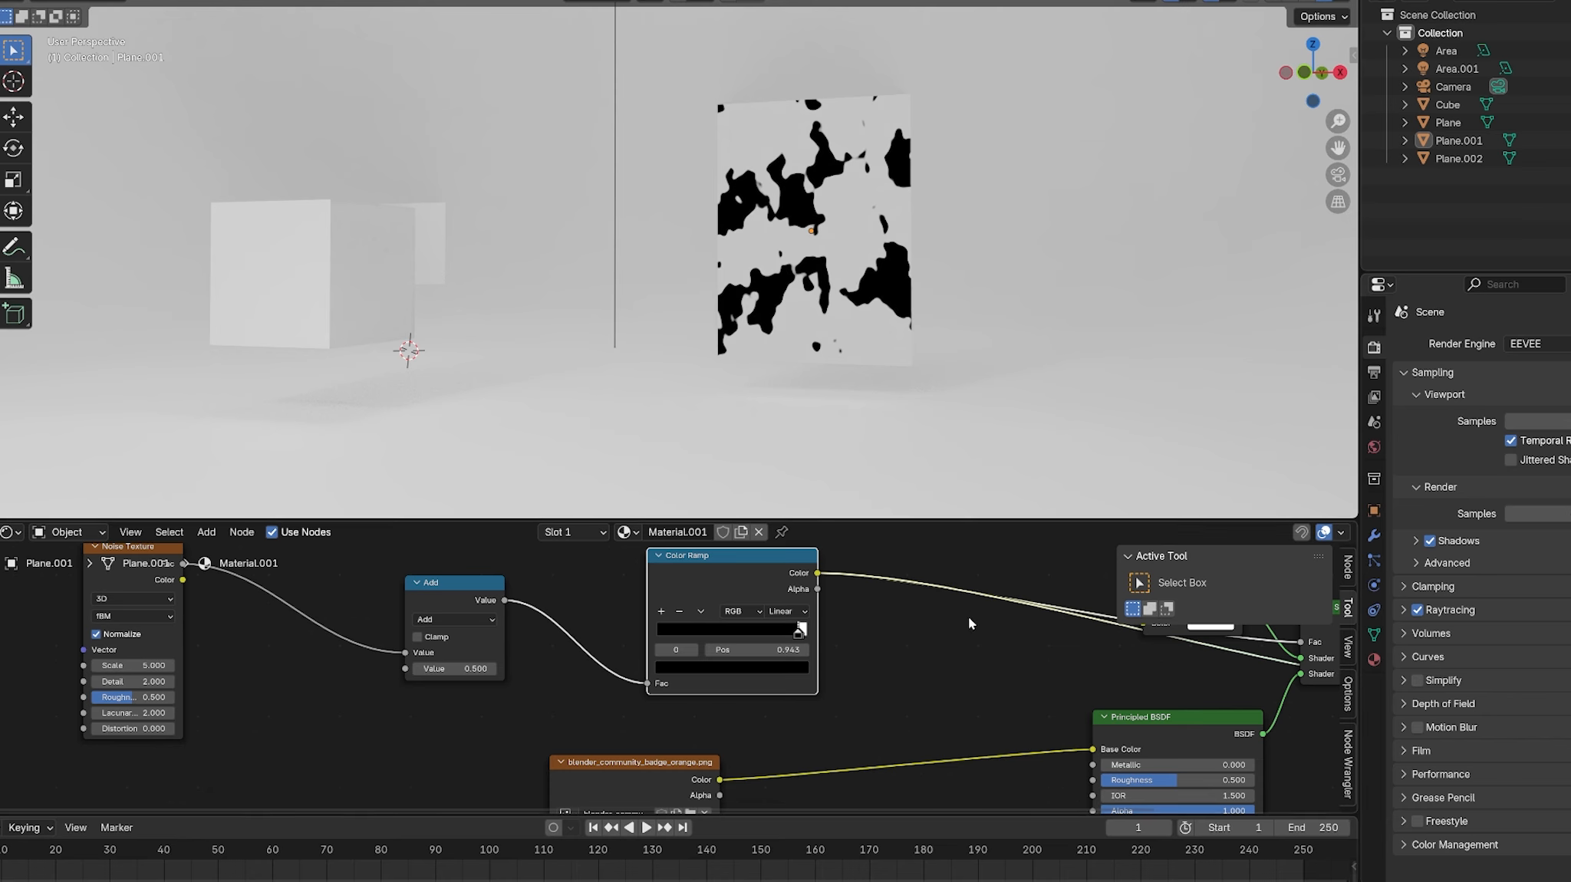
Step: Switch the preview back to the Mix Shader and inspect the noise-masked badge in the viewport
{"action": "scroll", "coordinate": [970, 623], "scroll_direction": "right", "scroll_amount": 5}
{"action": "left_click", "coordinate": [949, 598], "text": "ctrl+shift"}
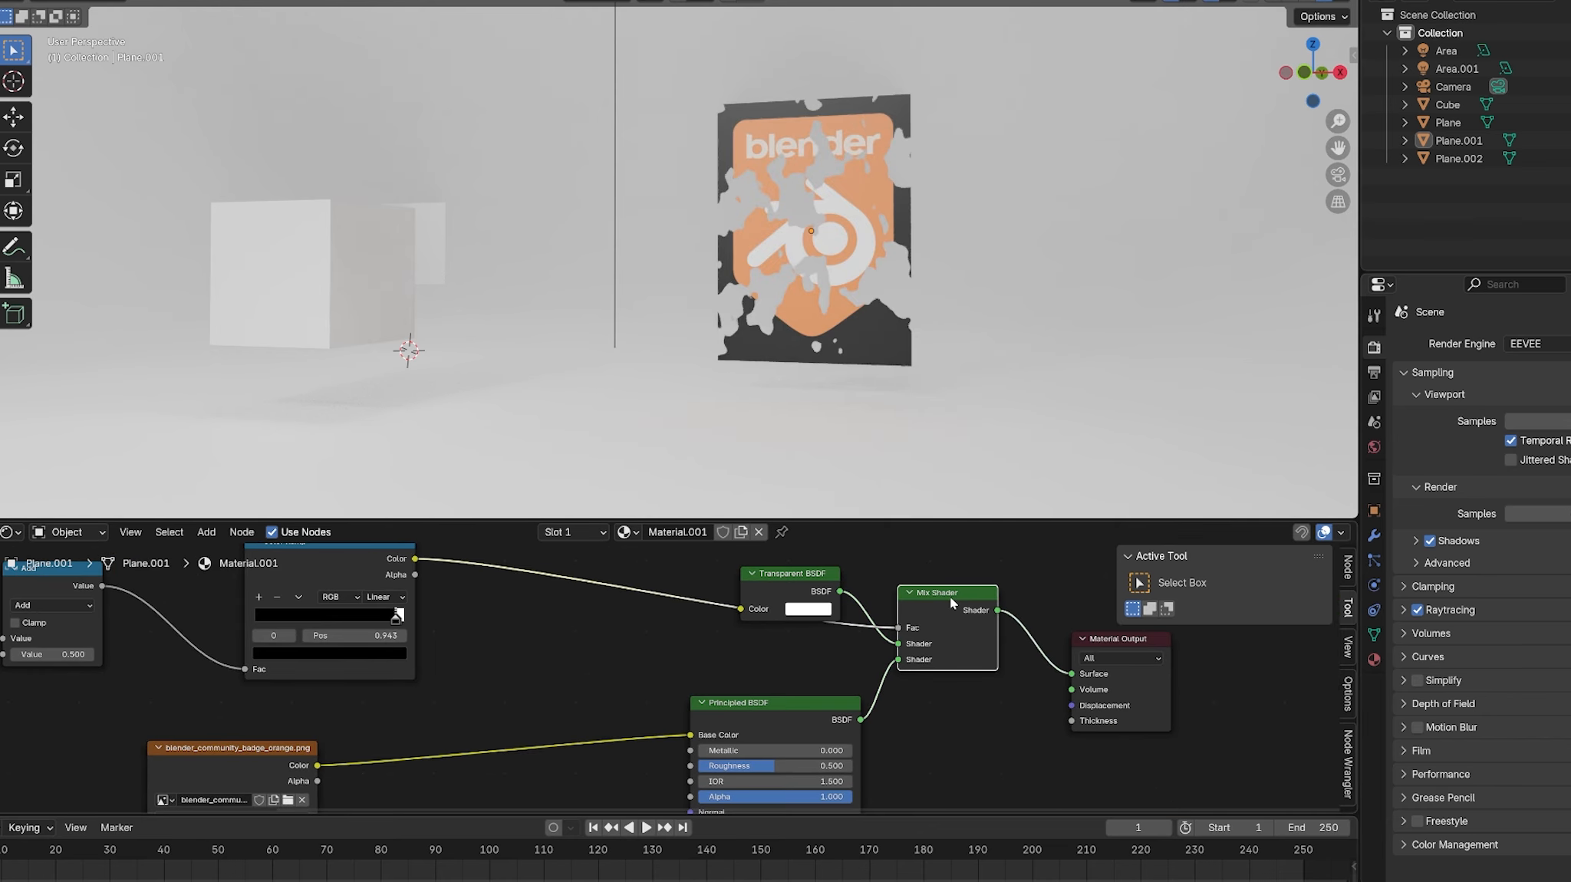
{"action": "middle_click_drag", "start_coordinate": [878, 259], "coordinate": [900, 265]}
{"action": "scroll", "coordinate": [900, 281], "scroll_direction": "up", "scroll_amount": 2}
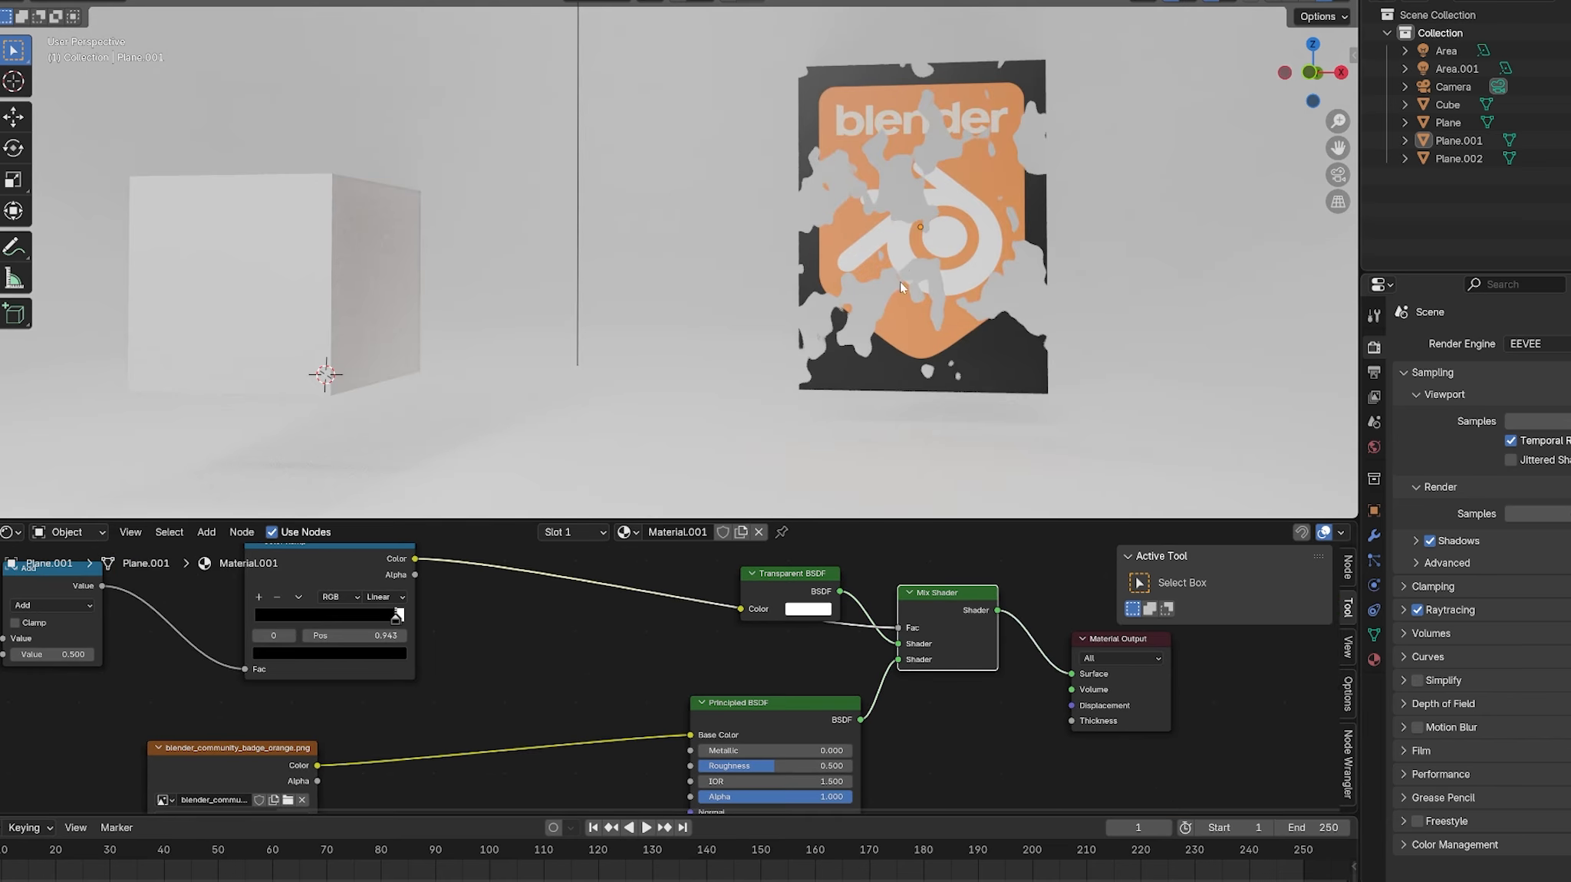
Step: Give the curved backdrop plane a new material with a red base color
{"action": "left_click", "coordinate": [1168, 254]}
{"action": "key", "text": "h"}
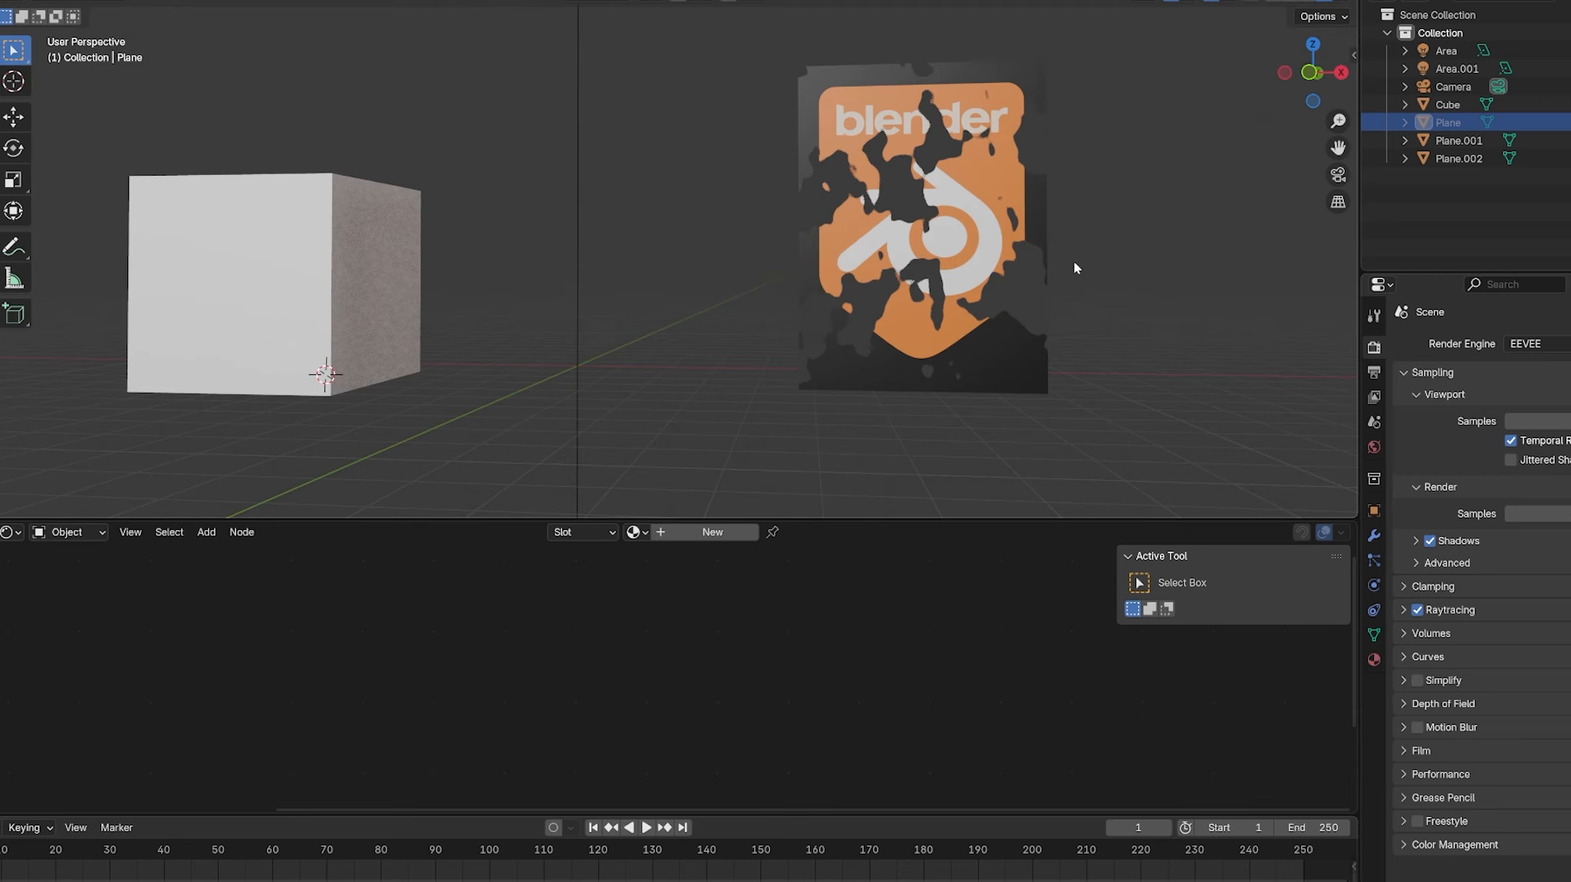
{"action": "key", "text": "alt+h"}
{"action": "left_click", "coordinate": [686, 532]}
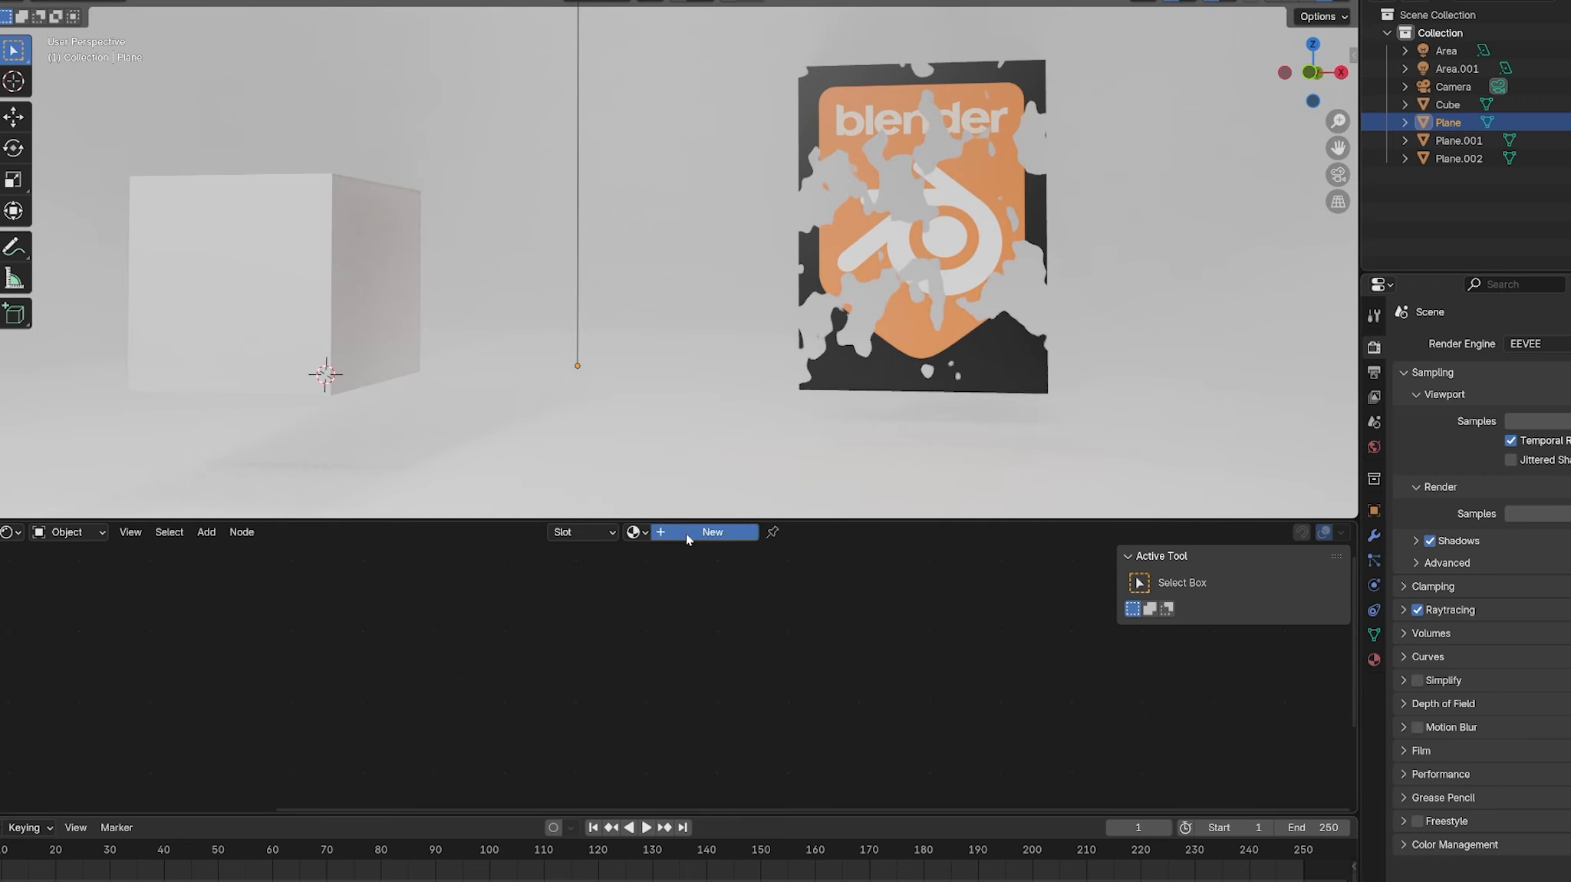
{"action": "left_click", "coordinate": [658, 647]}
{"action": "left_click", "coordinate": [687, 432]}
{"action": "left_click", "coordinate": [664, 519]}
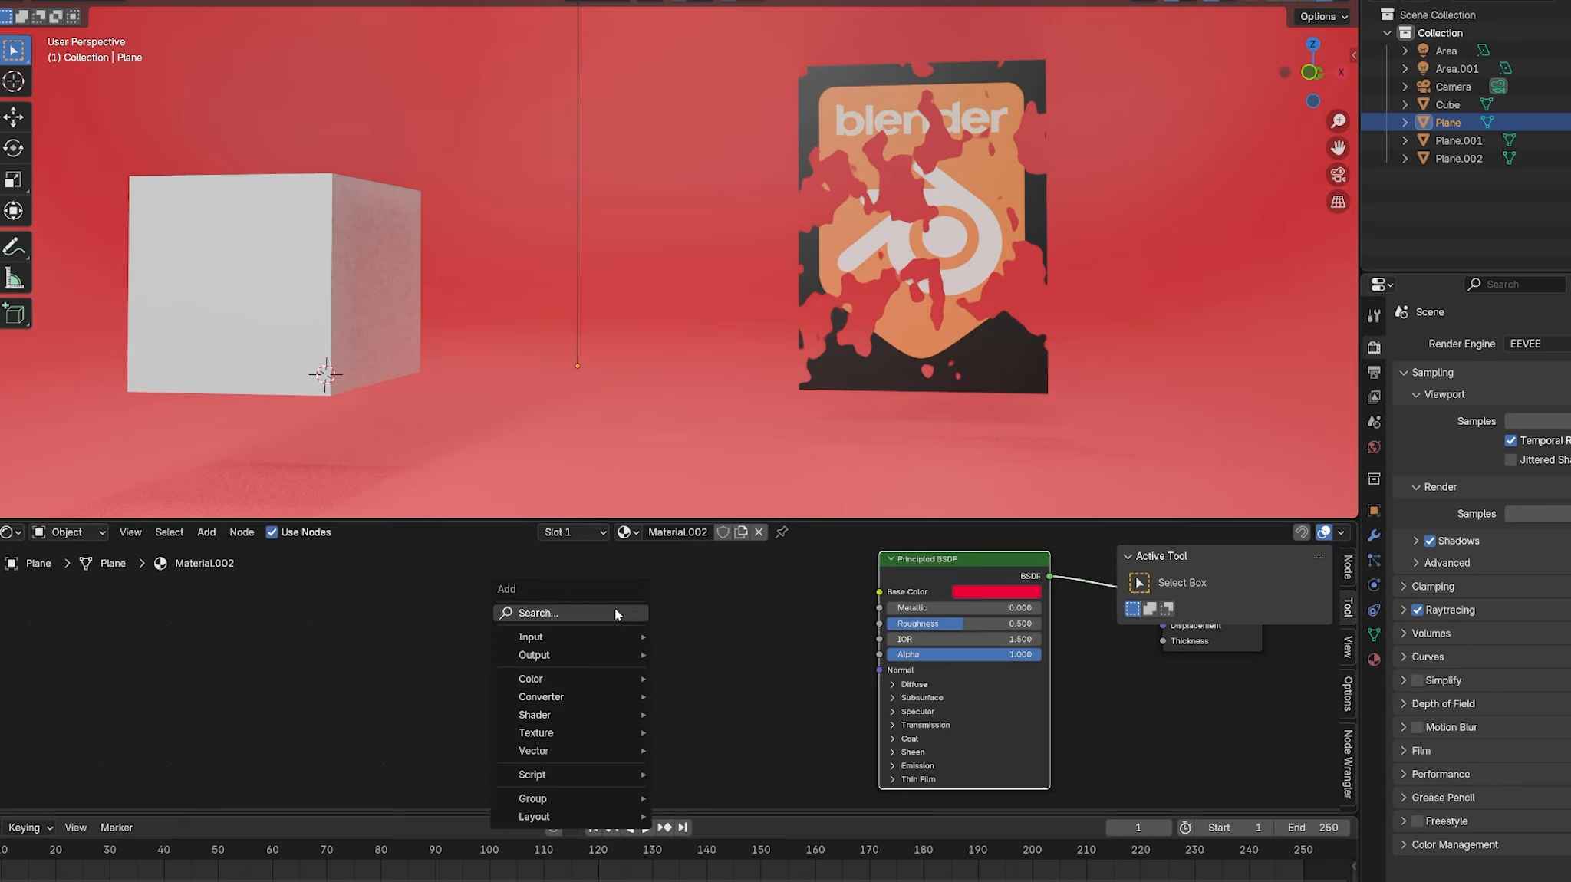
Step: Add an Image Texture with a generated grid image and link its Color to the backdrop material's Roughness
{"action": "left_click", "coordinate": [556, 614]}
{"action": "left_click", "coordinate": [571, 667]}
{"action": "key", "text": "shift+a"}
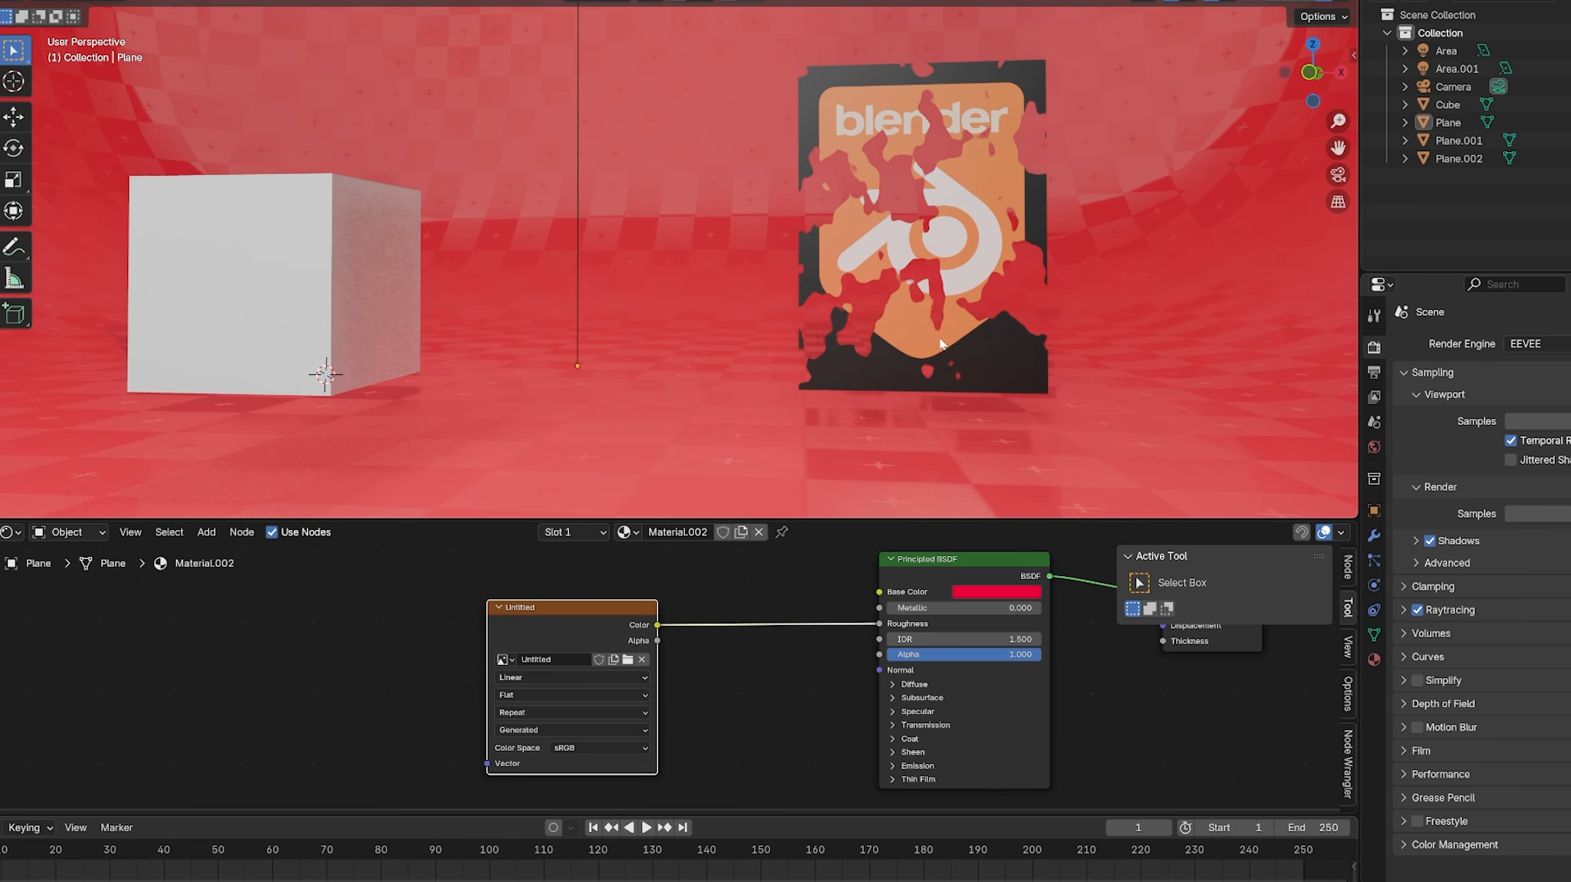
Step: Select the badge plane and rearrange the Add and Noise Texture nodes in its material
{"action": "left_click", "coordinate": [847, 391]}
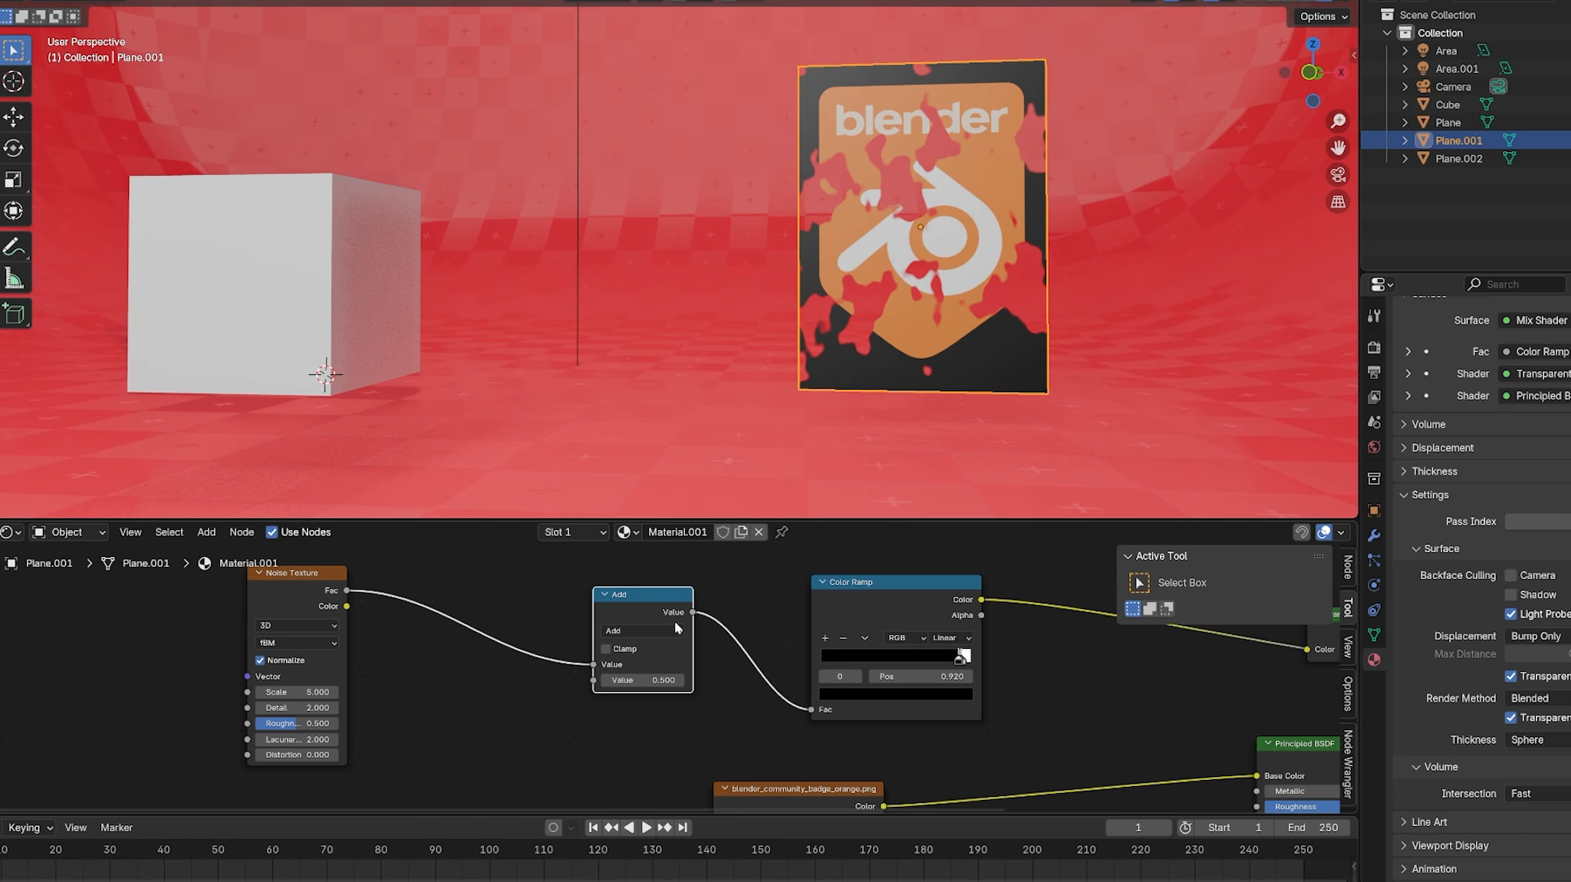
{"action": "left_click_drag", "start_coordinate": [647, 610], "coordinate": [661, 616]}
{"action": "left_click", "coordinate": [892, 610]}
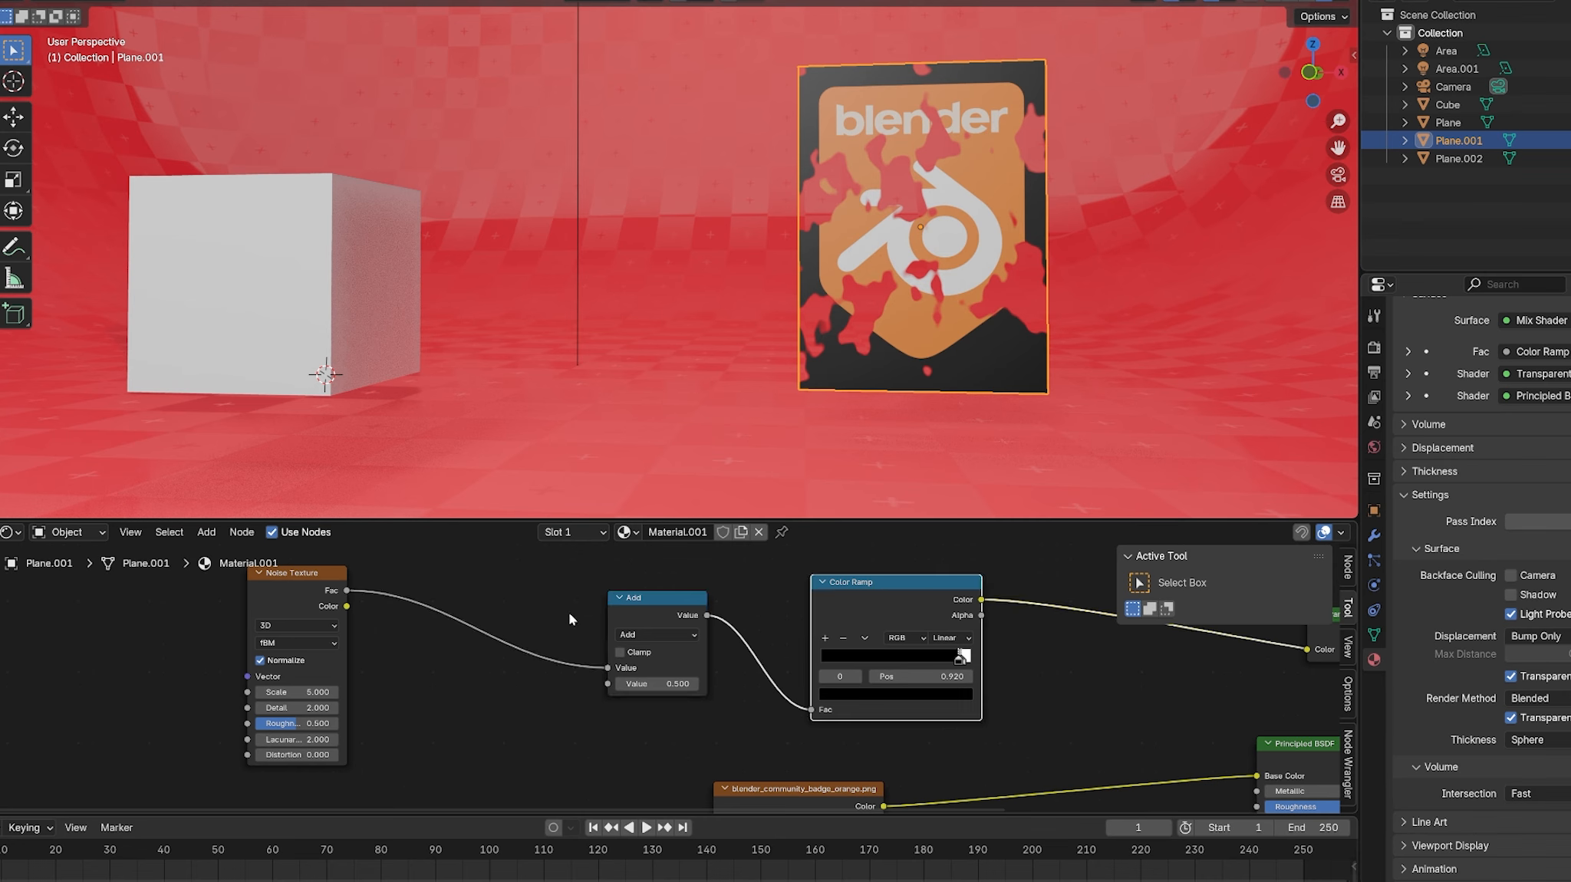
{"action": "left_click_drag", "start_coordinate": [305, 574], "coordinate": [335, 573]}
{"action": "scroll", "coordinate": [964, 689], "scroll_direction": "up", "scroll_amount": 1}
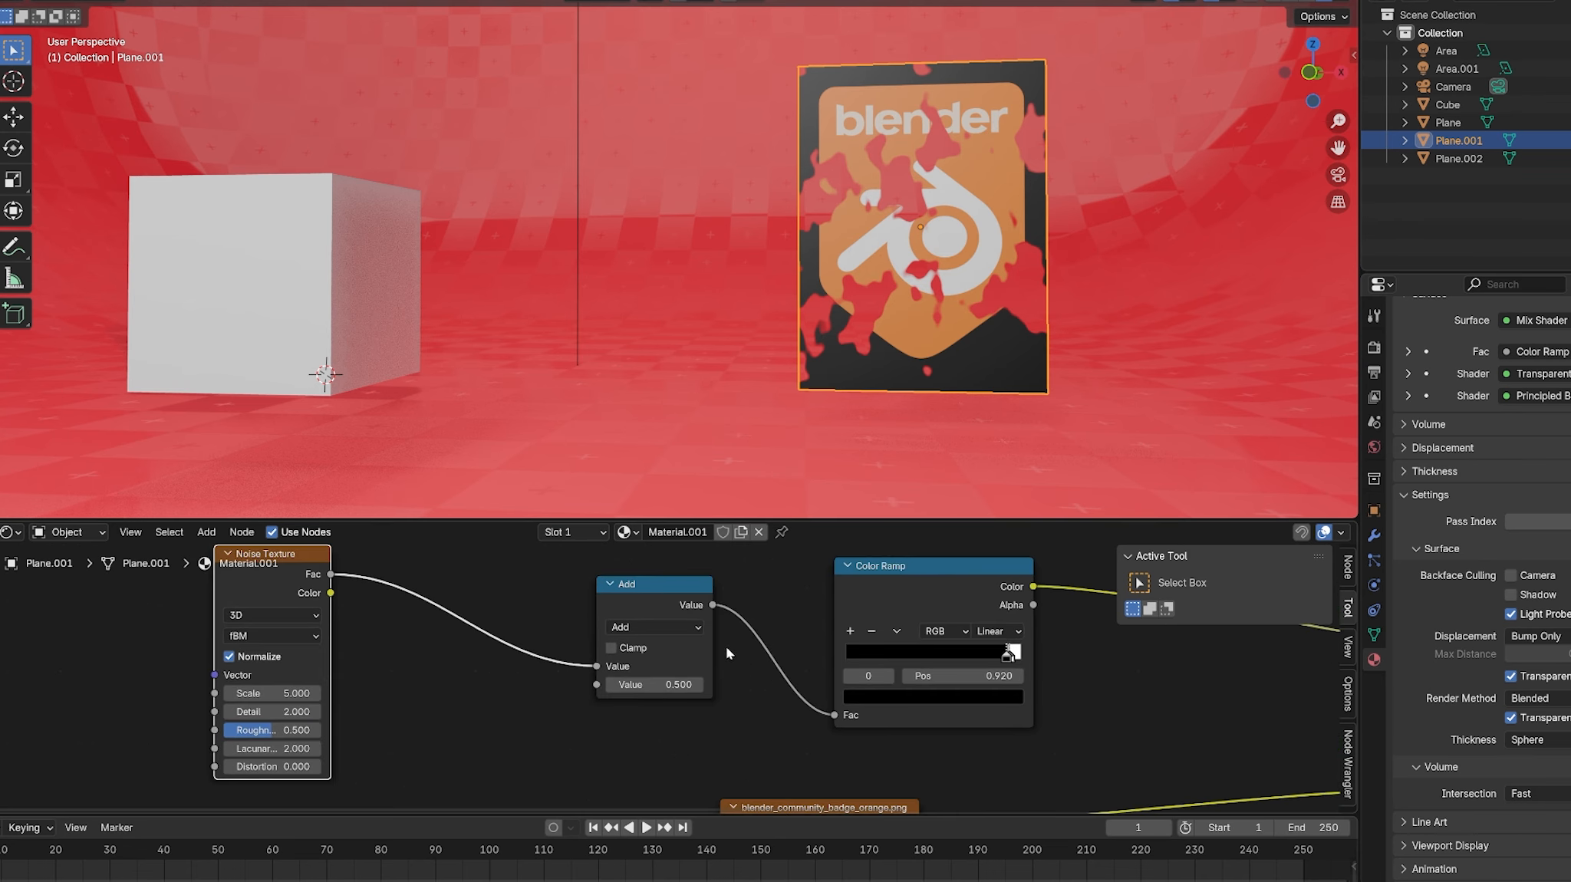
Step: Tune the noise mask by setting the Color Ramp's black stop to 0.943 and the Add node's second value to 0.390
{"action": "mouse_move", "coordinate": [1007, 658]}
{"action": "left_mouse_down"}
{"action": "mouse_move", "coordinate": [894, 660]}
{"action": "mouse_move", "coordinate": [995, 661]}
{"action": "left_mouse_up"}
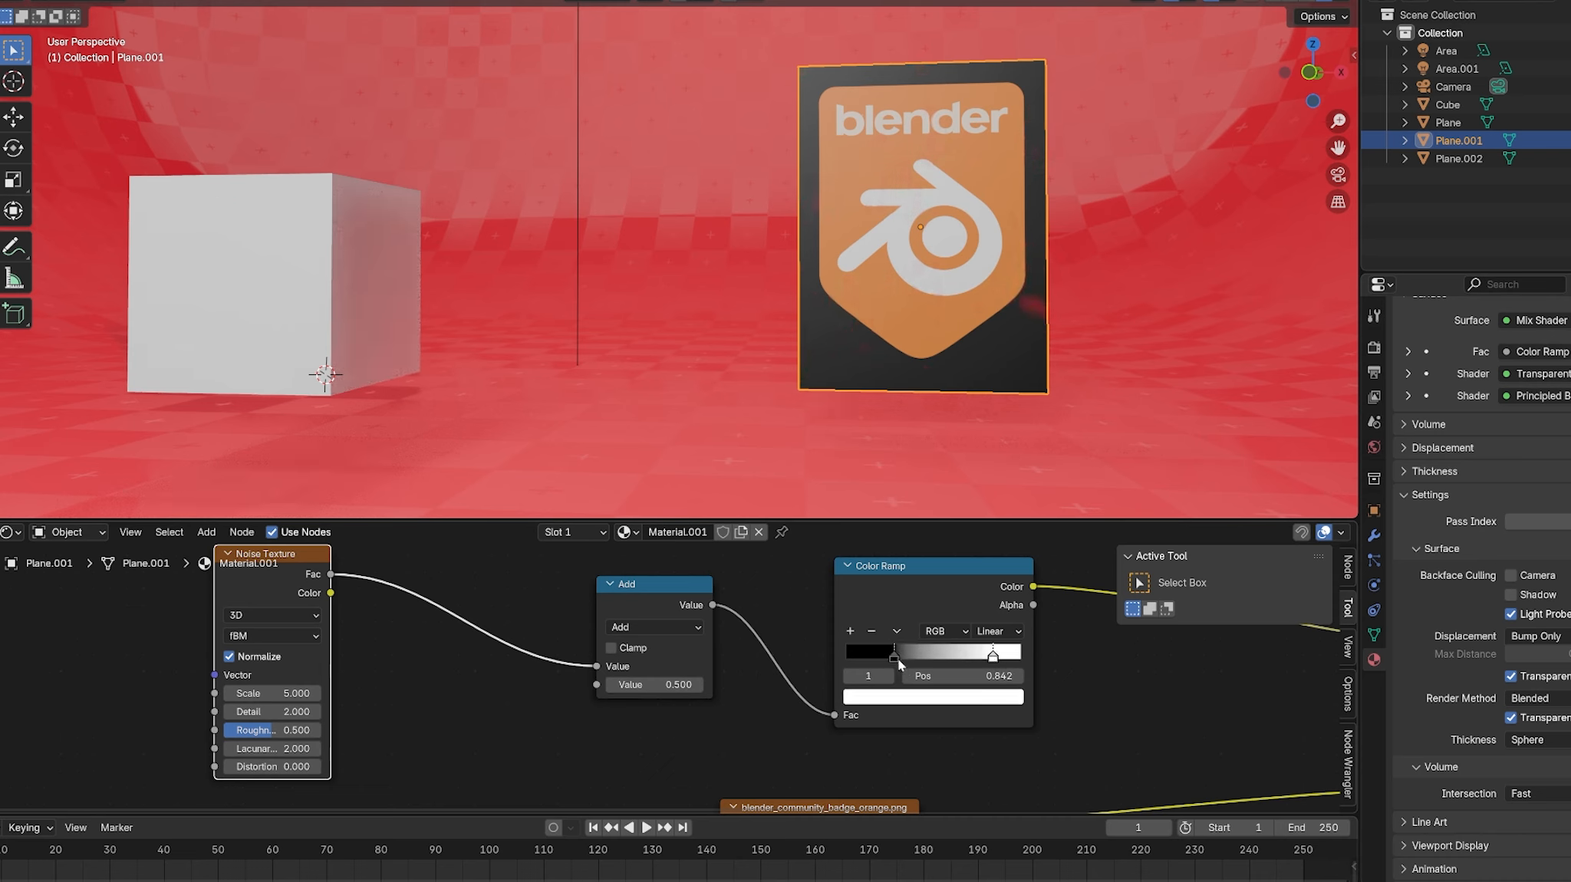
{"action": "left_click_drag", "start_coordinate": [894, 659], "coordinate": [1011, 658]}
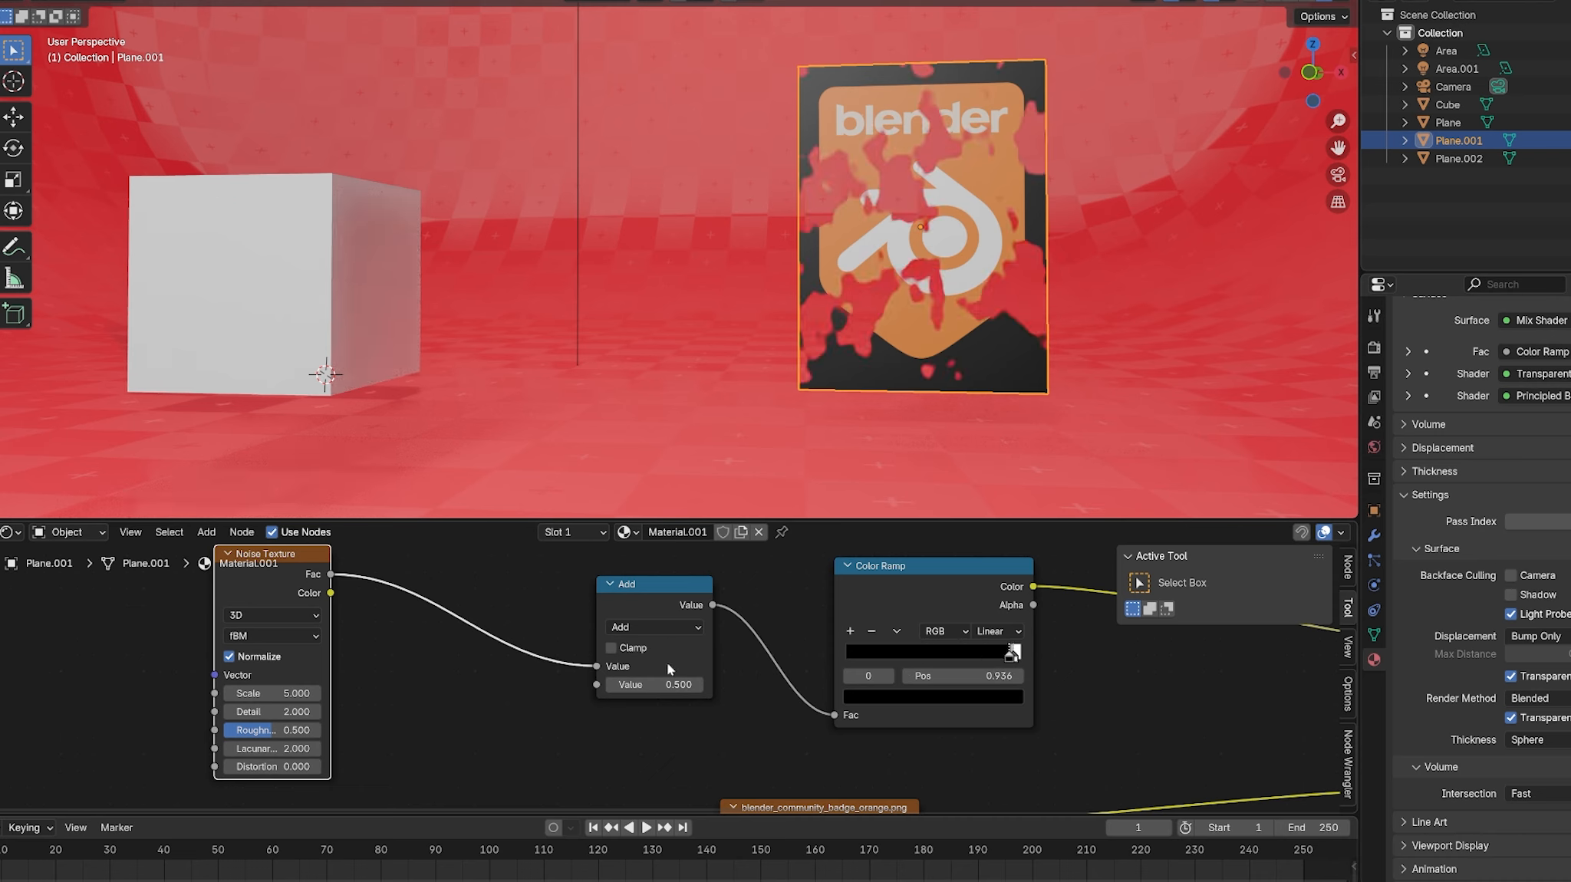
{"action": "mouse_move", "coordinate": [680, 684]}
{"action": "left_mouse_down"}
{"action": "mouse_move", "coordinate": [710, 685]}
{"action": "mouse_move", "coordinate": [671, 685]}
{"action": "left_mouse_up"}
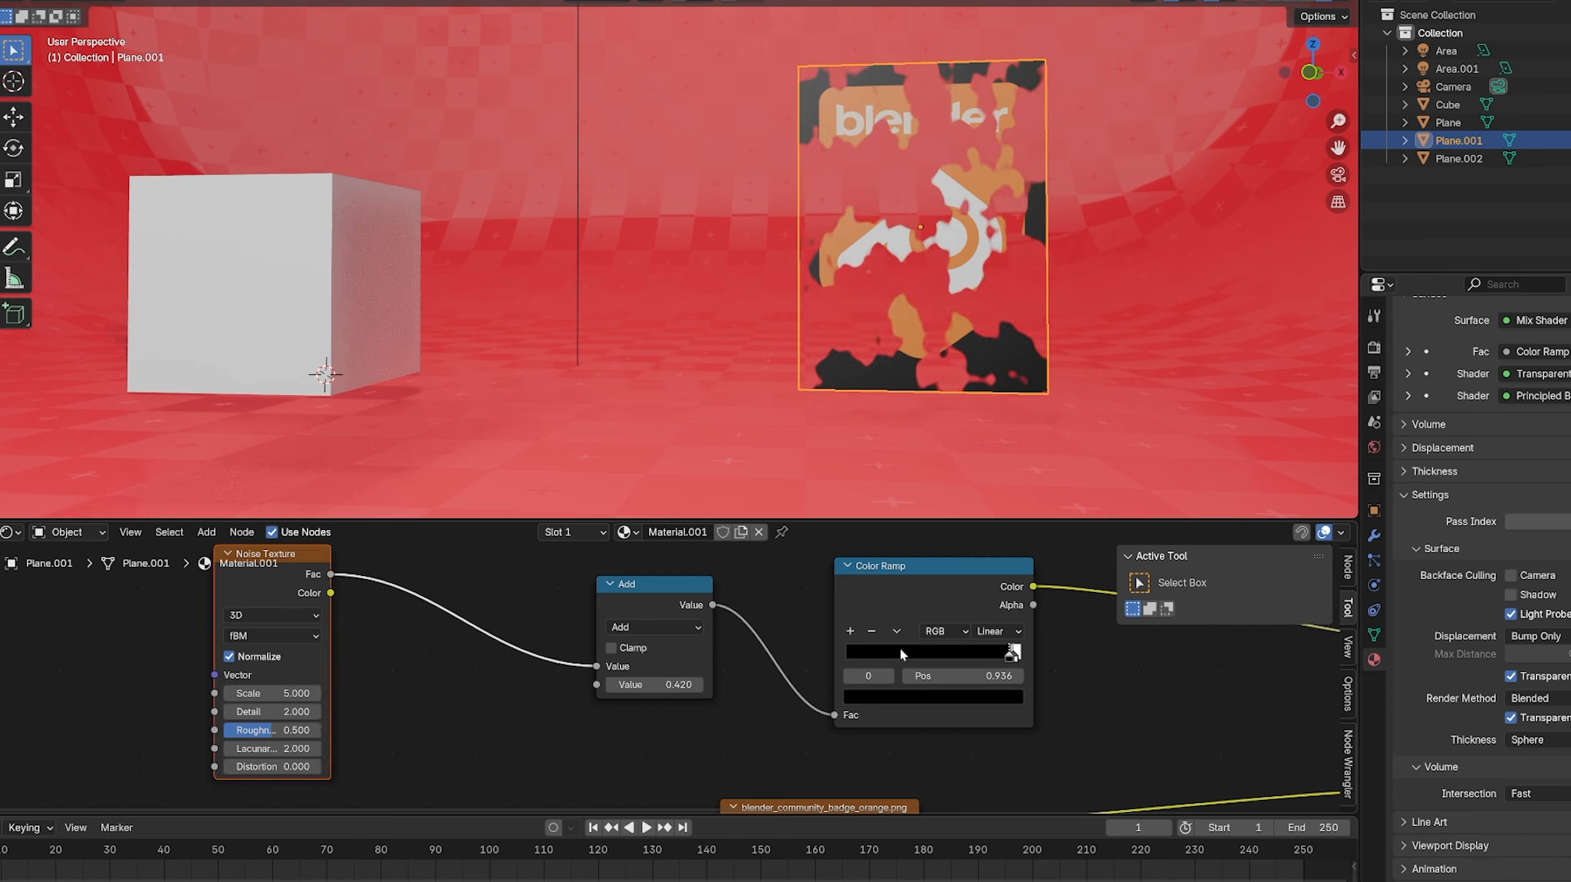
{"action": "mouse_move", "coordinate": [679, 684]}
{"action": "left_mouse_down"}
{"action": "mouse_move", "coordinate": [748, 684]}
{"action": "mouse_move", "coordinate": [686, 686]}
{"action": "left_mouse_up"}
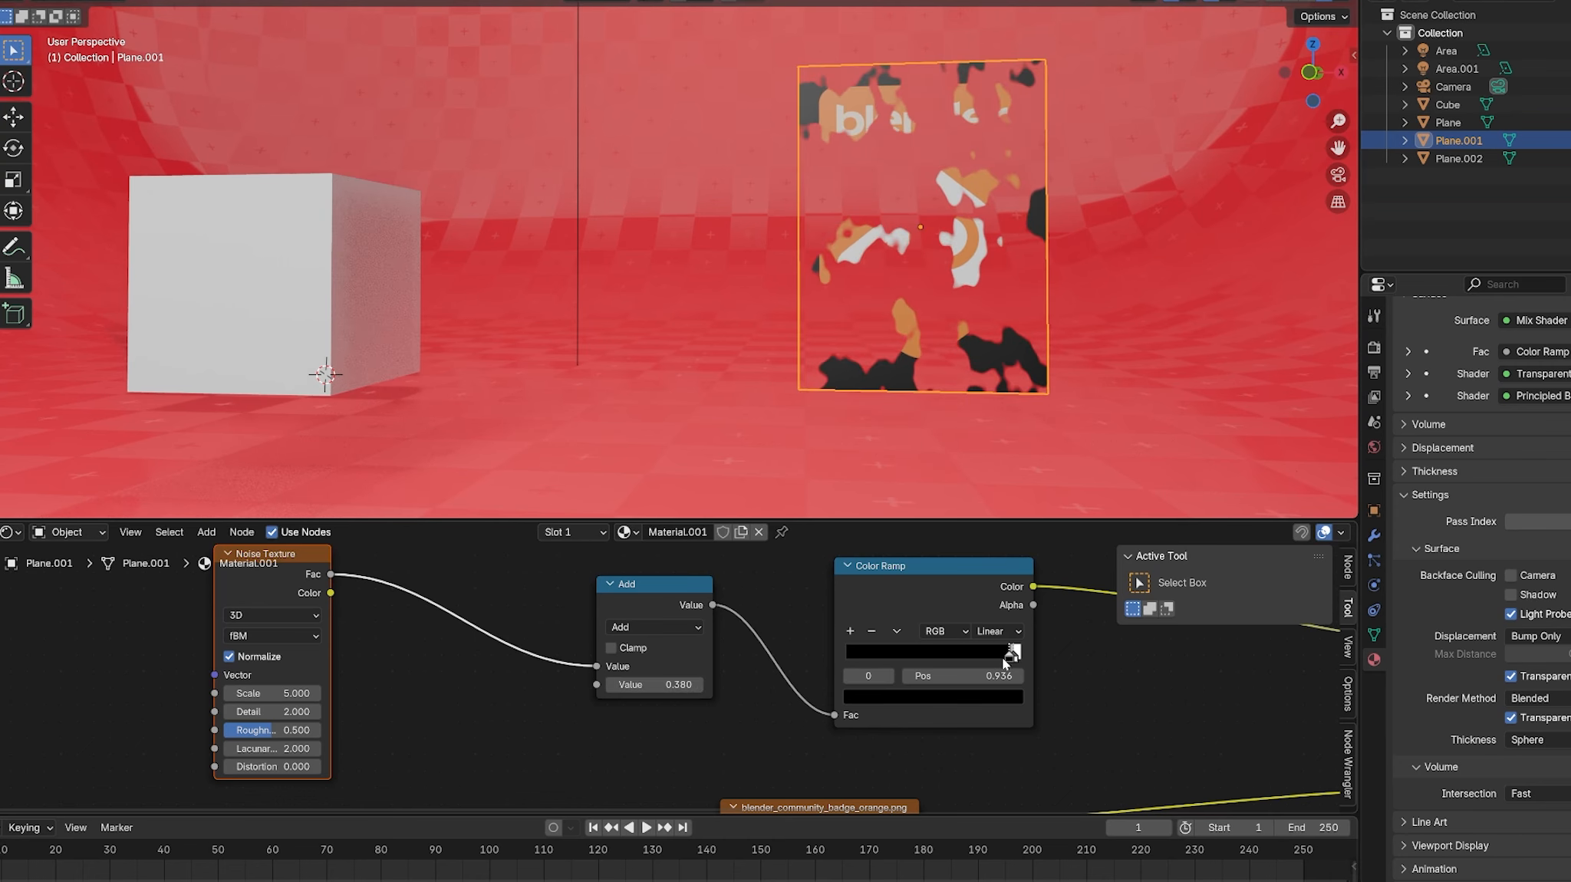
{"action": "mouse_move", "coordinate": [1004, 659]}
{"action": "left_mouse_down"}
{"action": "mouse_move", "coordinate": [972, 657]}
{"action": "mouse_move", "coordinate": [1009, 665]}
{"action": "left_mouse_up"}
Step: Delete the Noise Texture node from the badge material
{"action": "key", "text": "Home"}
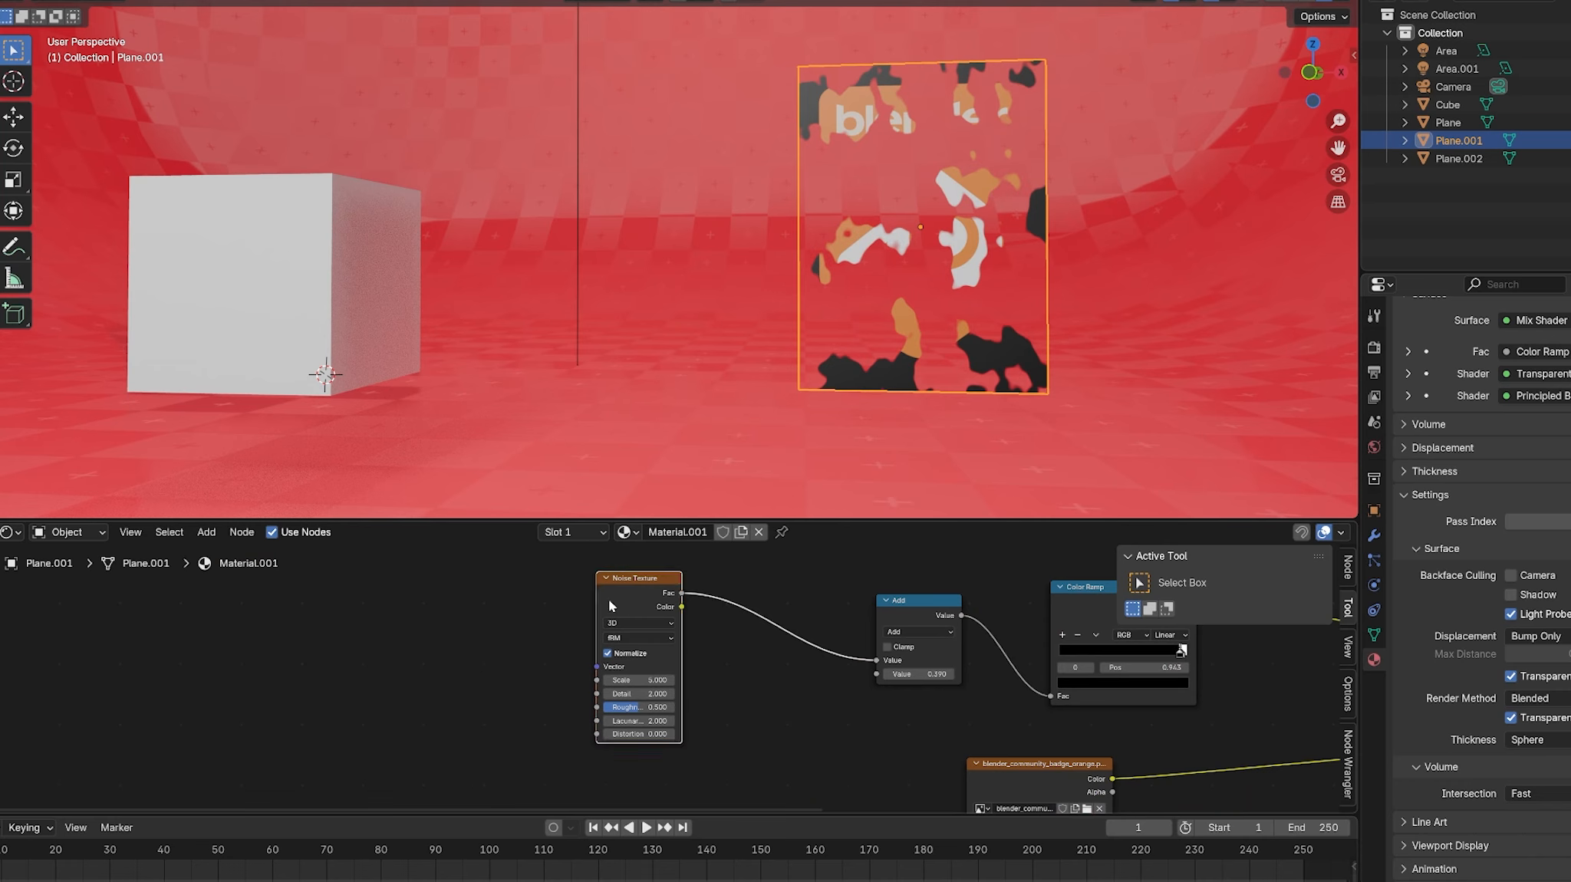
{"action": "key", "text": "x"}
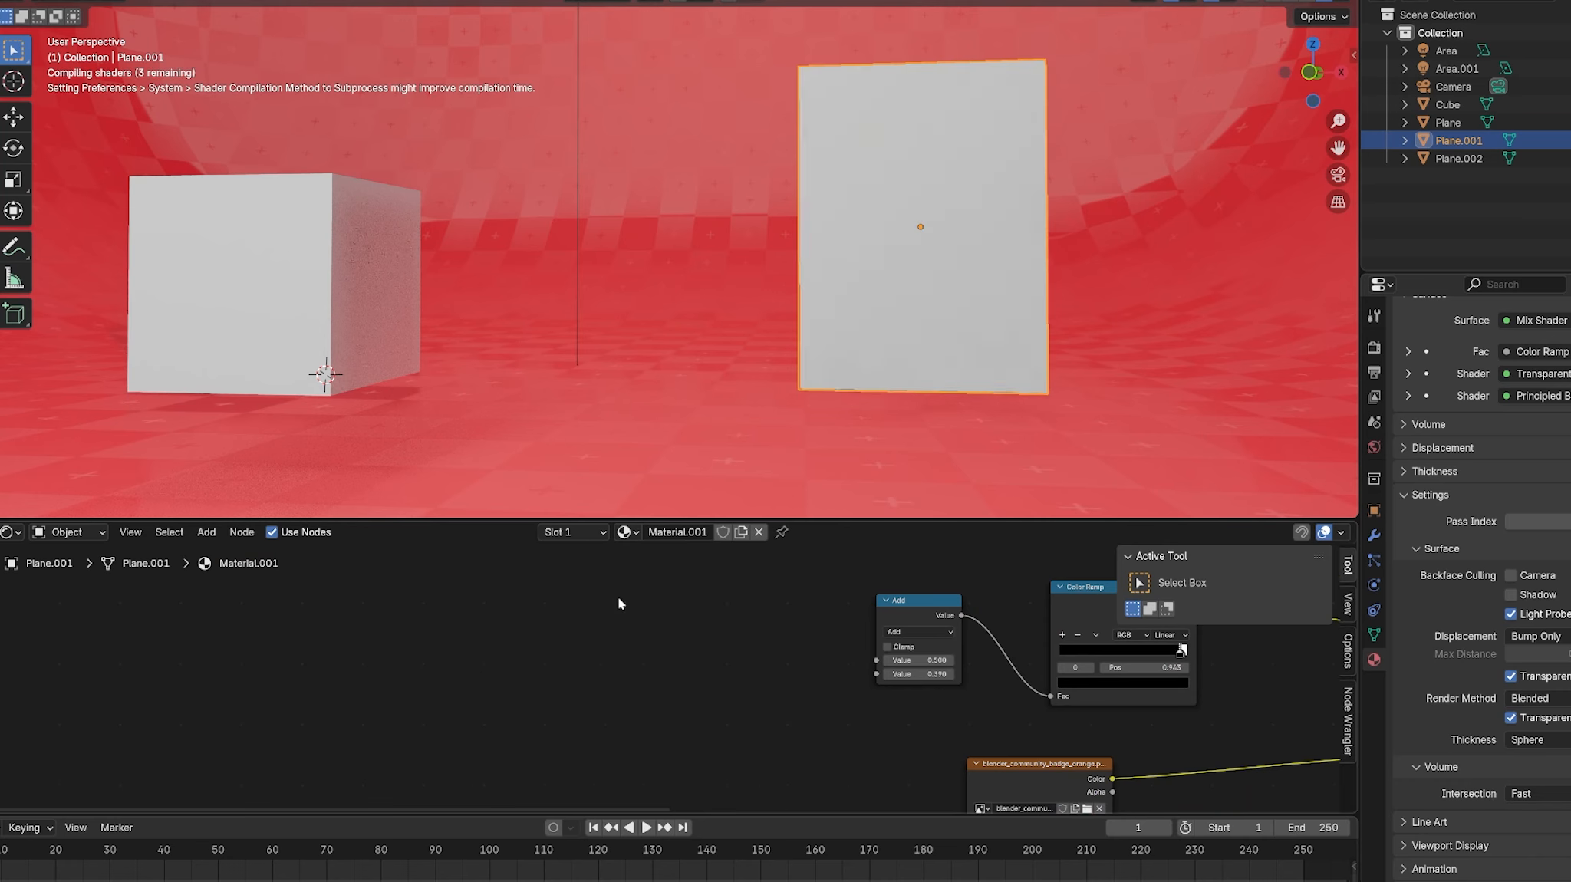
Step: Add a Gradient Texture, link its Color to the Add node's first value and raise the second value until half the badge shows
{"action": "key", "text": "shift+a"}
{"action": "left_click", "coordinate": [620, 591]}
{"action": "type", "text": "gt"}
{"action": "left_click", "coordinate": [709, 664]}
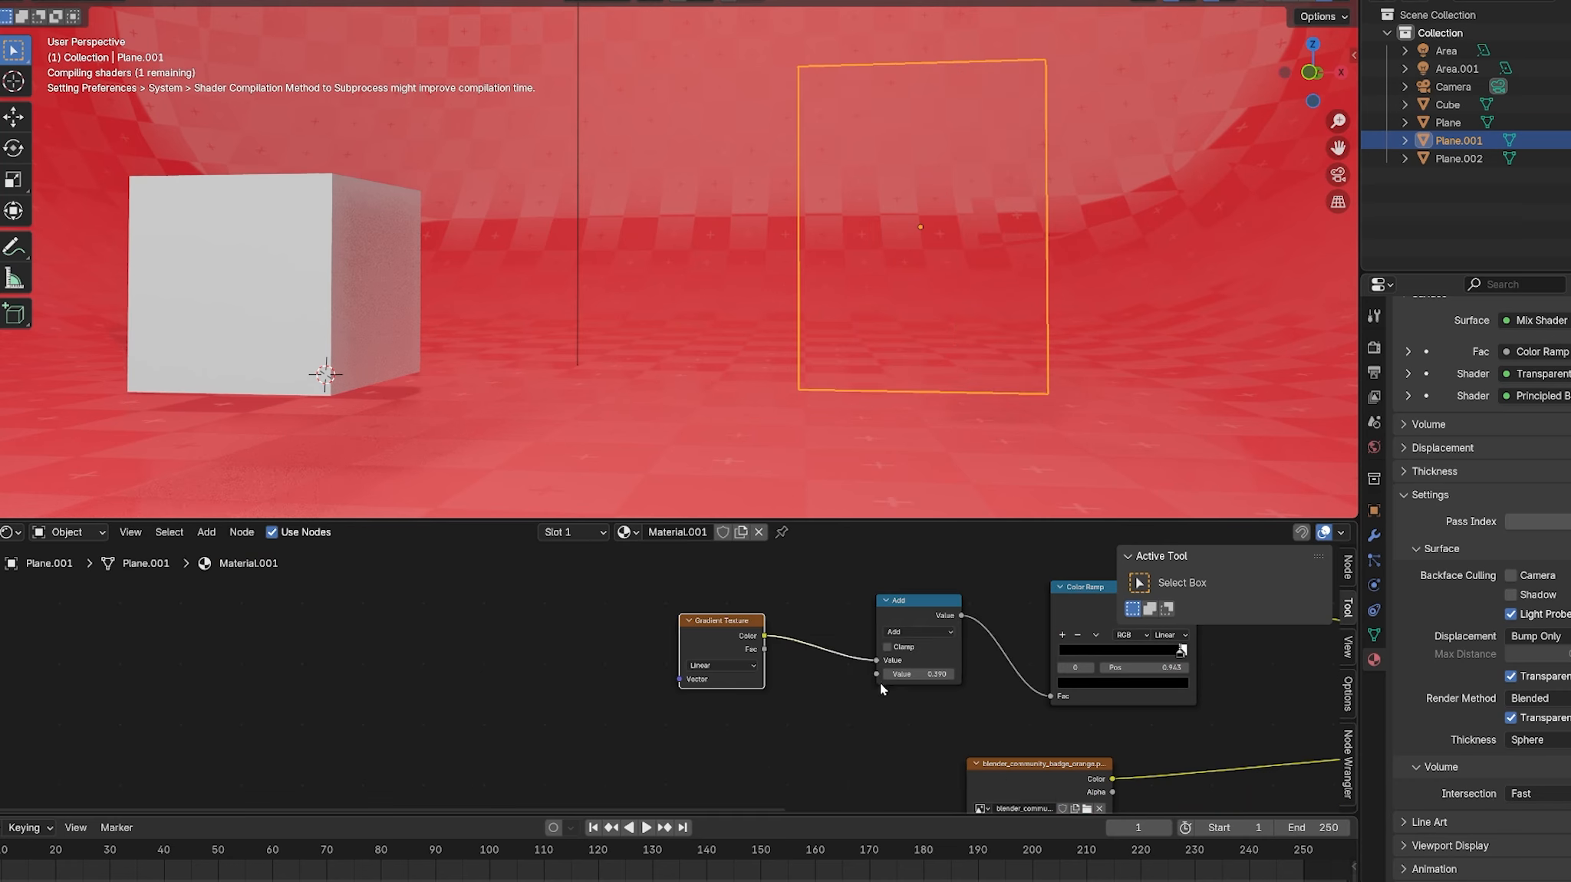
{"action": "middle_click_drag", "start_coordinate": [880, 683], "coordinate": [687, 681]}
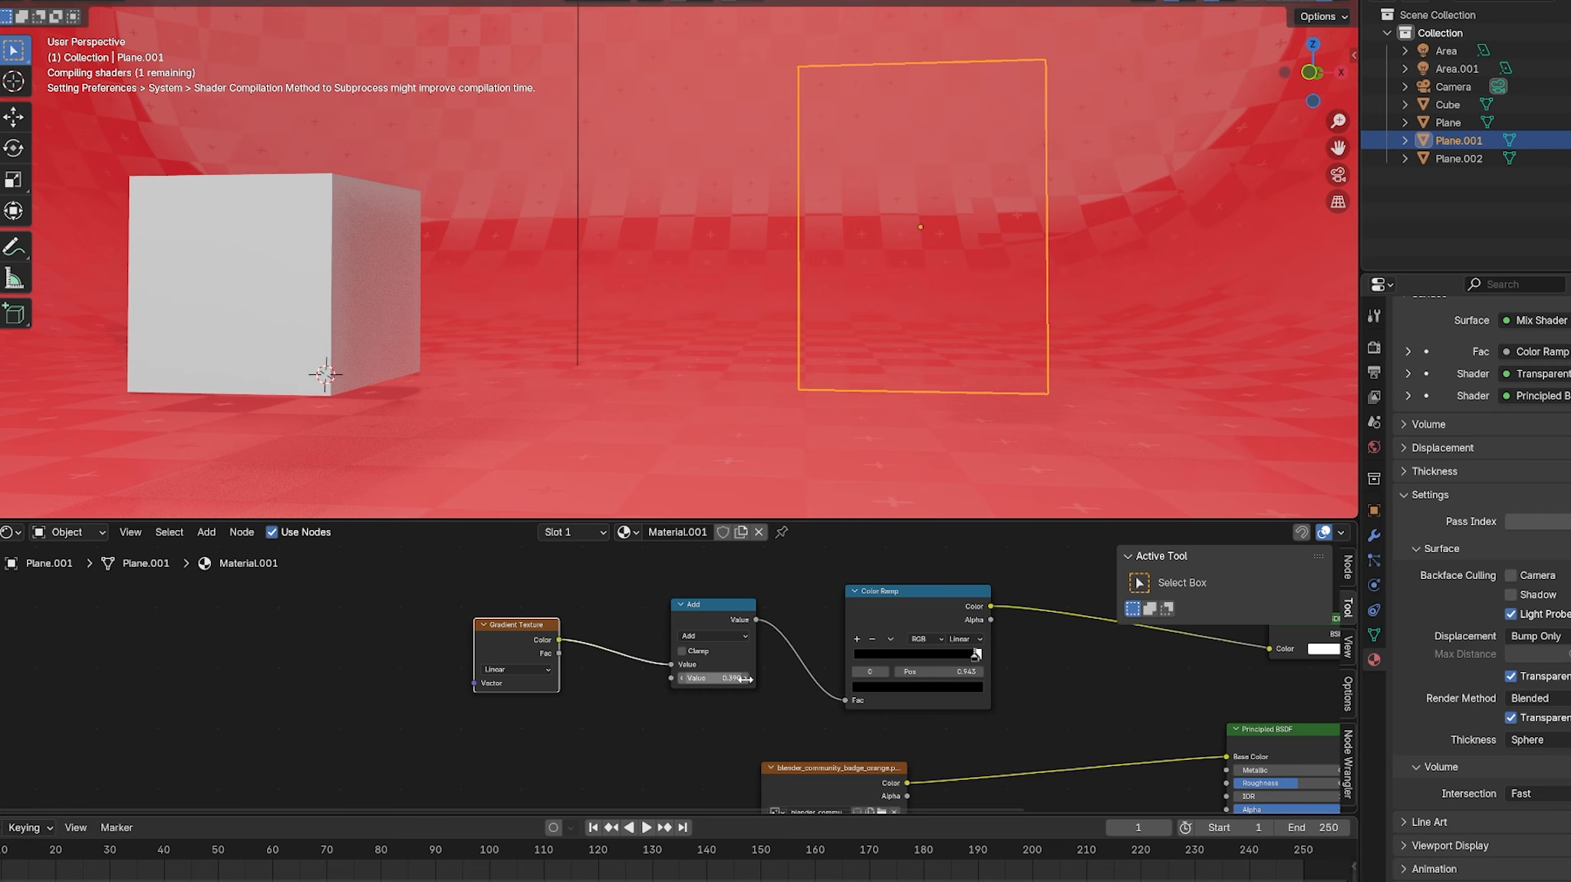
{"action": "mouse_move", "coordinate": [744, 678]}
{"action": "left_mouse_down"}
{"action": "mouse_move", "coordinate": [710, 679]}
{"action": "mouse_move", "coordinate": [748, 679]}
{"action": "mouse_move", "coordinate": [735, 679]}
{"action": "left_mouse_up"}
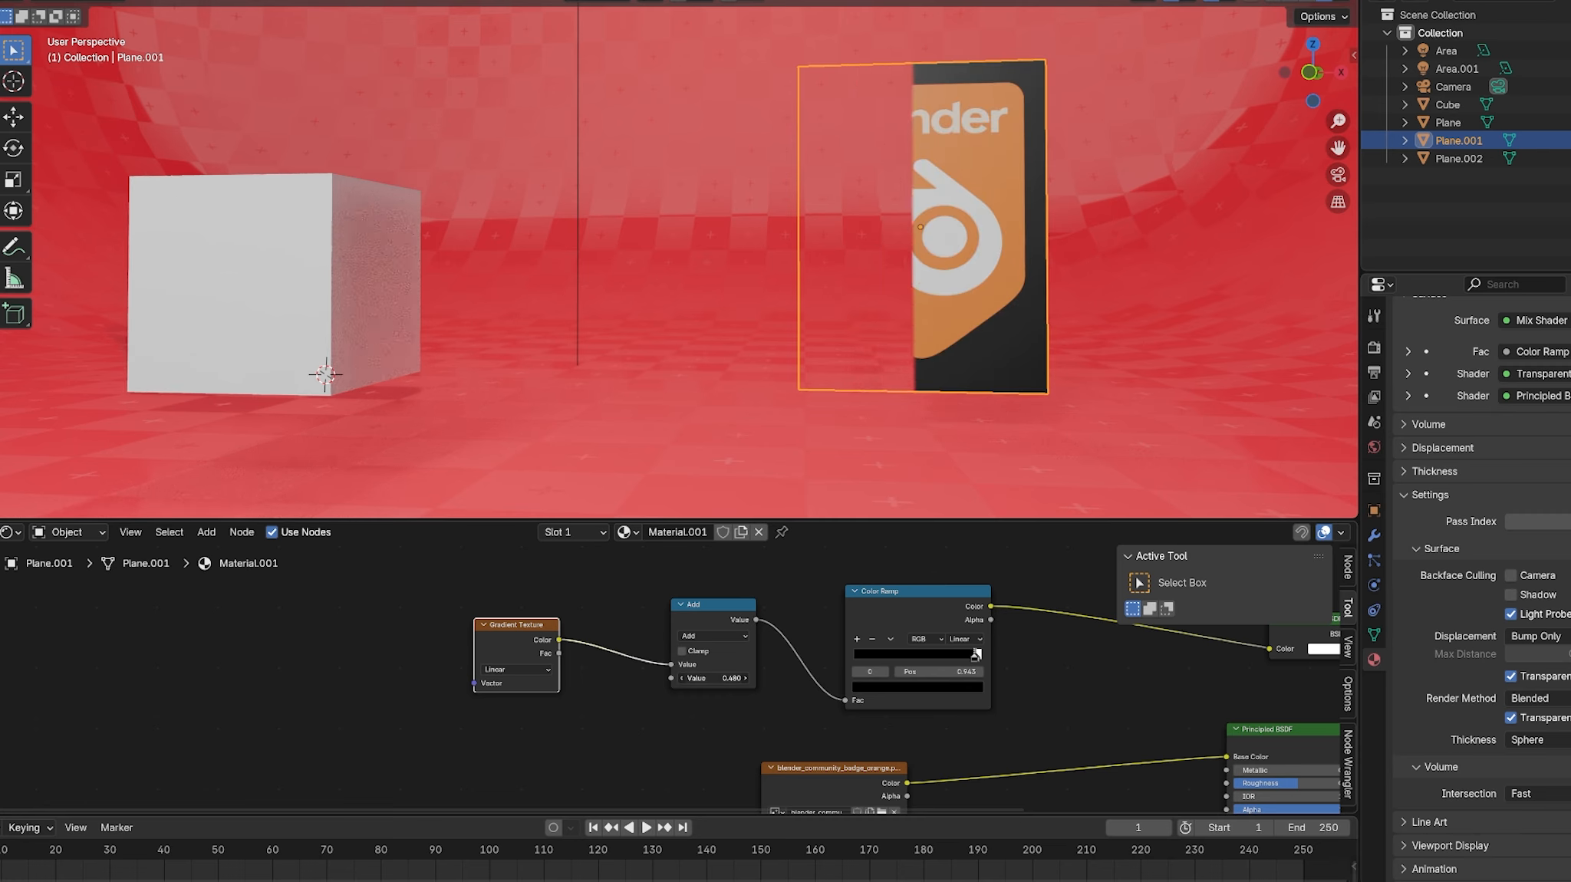
Step: Change the Gradient Texture type to Spherical and raise the Add node's second value to show the rounded mask
{"action": "left_click", "coordinate": [534, 672]}
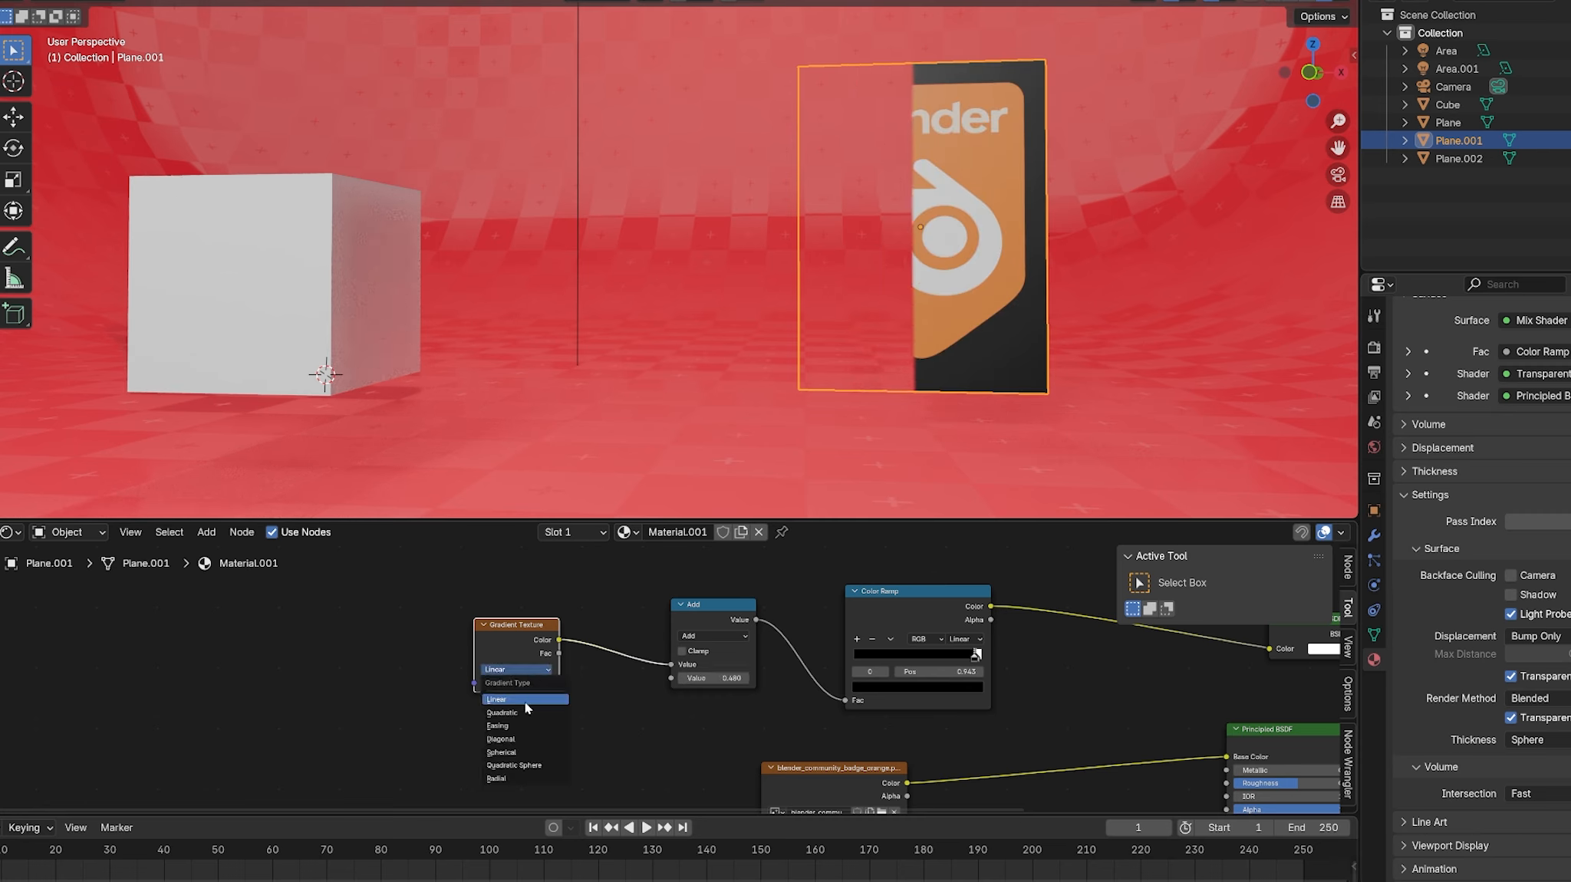
{"action": "left_click", "coordinate": [519, 755]}
{"action": "left_click_drag", "start_coordinate": [712, 679], "coordinate": [734, 678]}
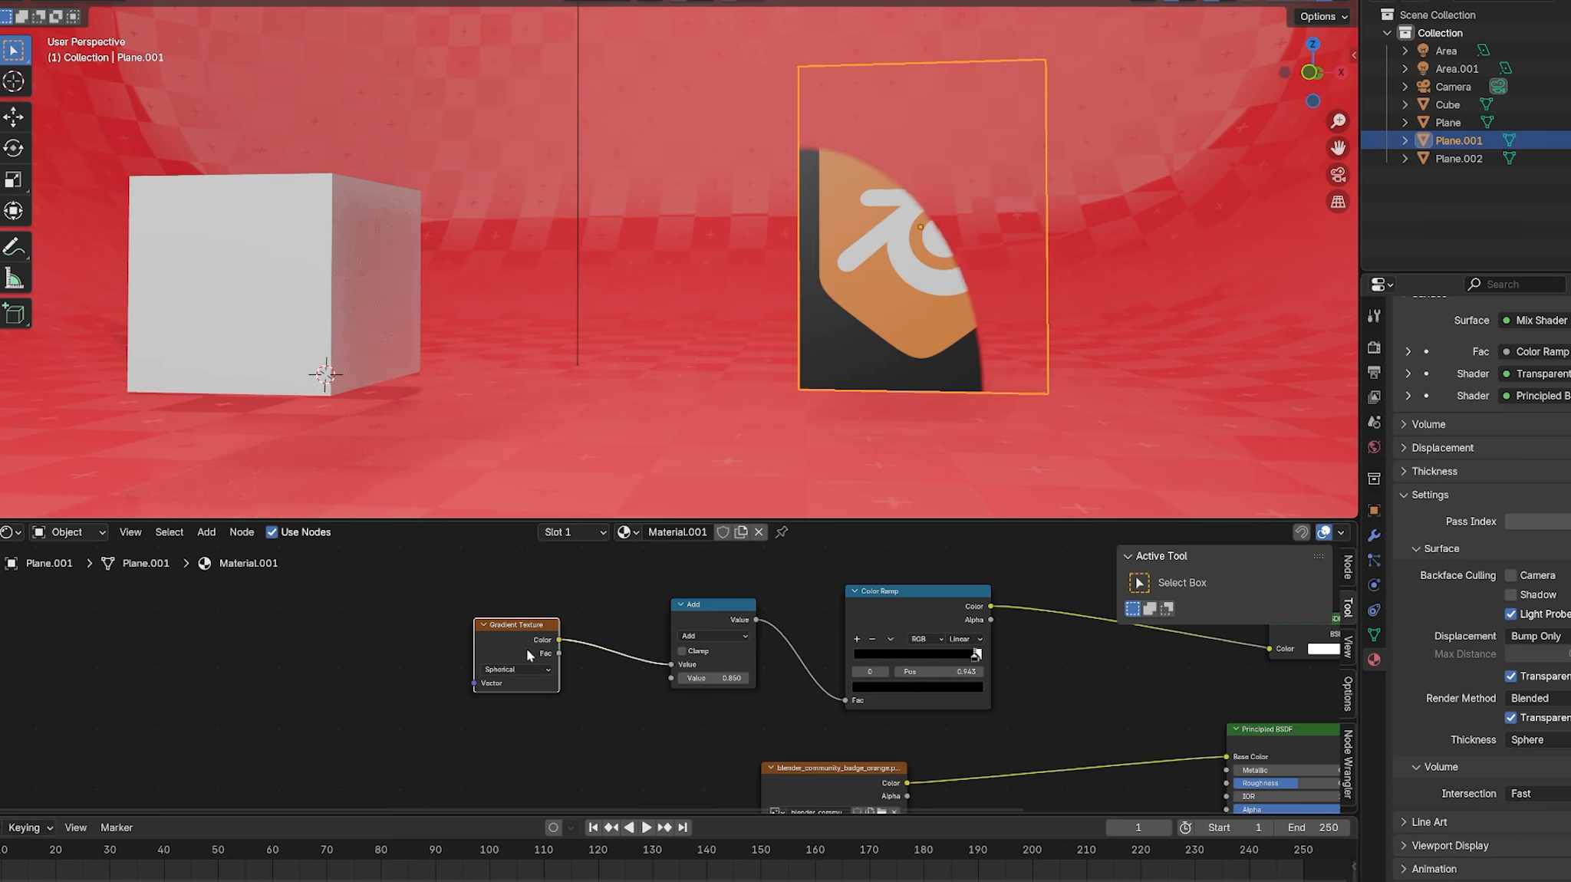
Step: Add Texture Coordinate and Mapping nodes to the Gradient Texture, drive Mapping from Object coordinates and readjust the Add node's value
{"action": "key", "text": "ctrl+t"}
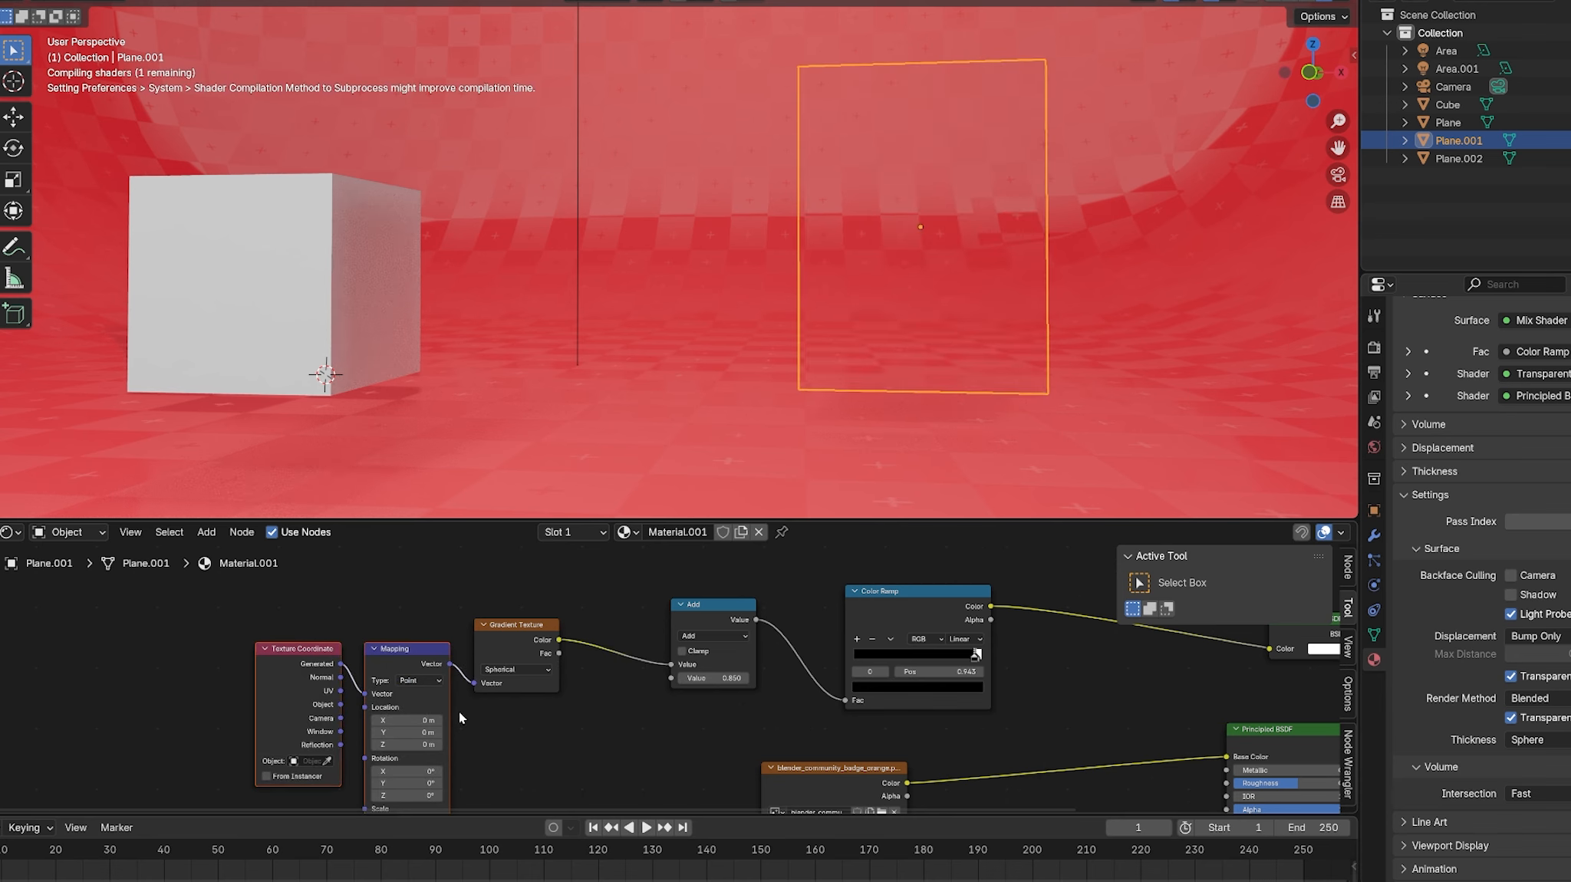
{"action": "left_click_drag", "start_coordinate": [376, 695], "coordinate": [374, 694]}
{"action": "left_click_drag", "start_coordinate": [715, 679], "coordinate": [712, 679]}
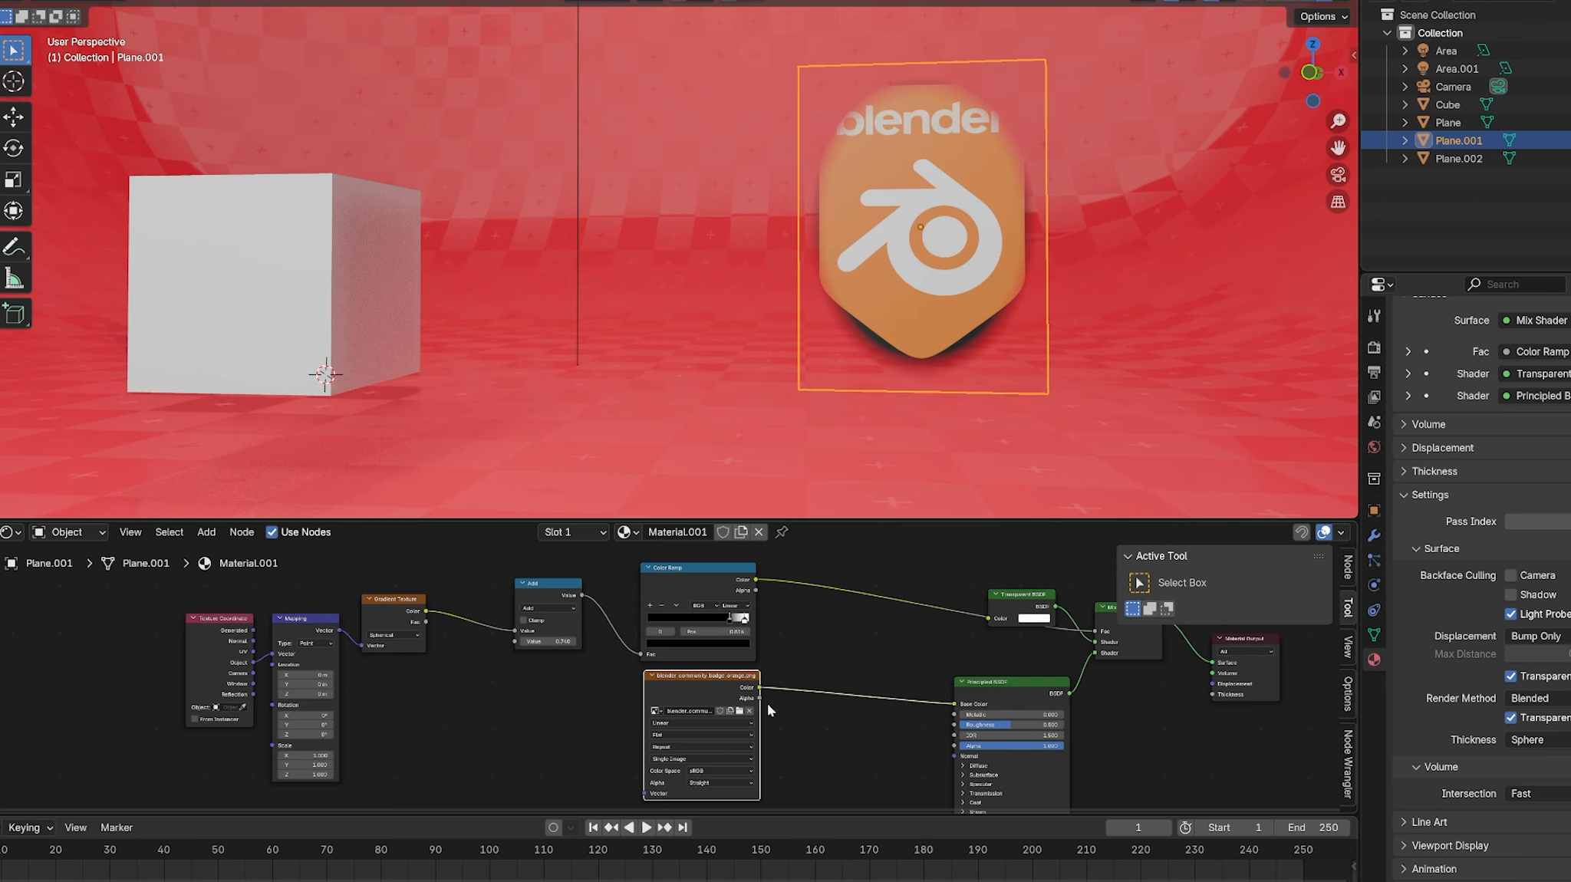
Step: Insert a Math node set to Multiply between the Color Ramp's Color and the Mix Shader's Fac
{"action": "key", "text": "shift+a"}
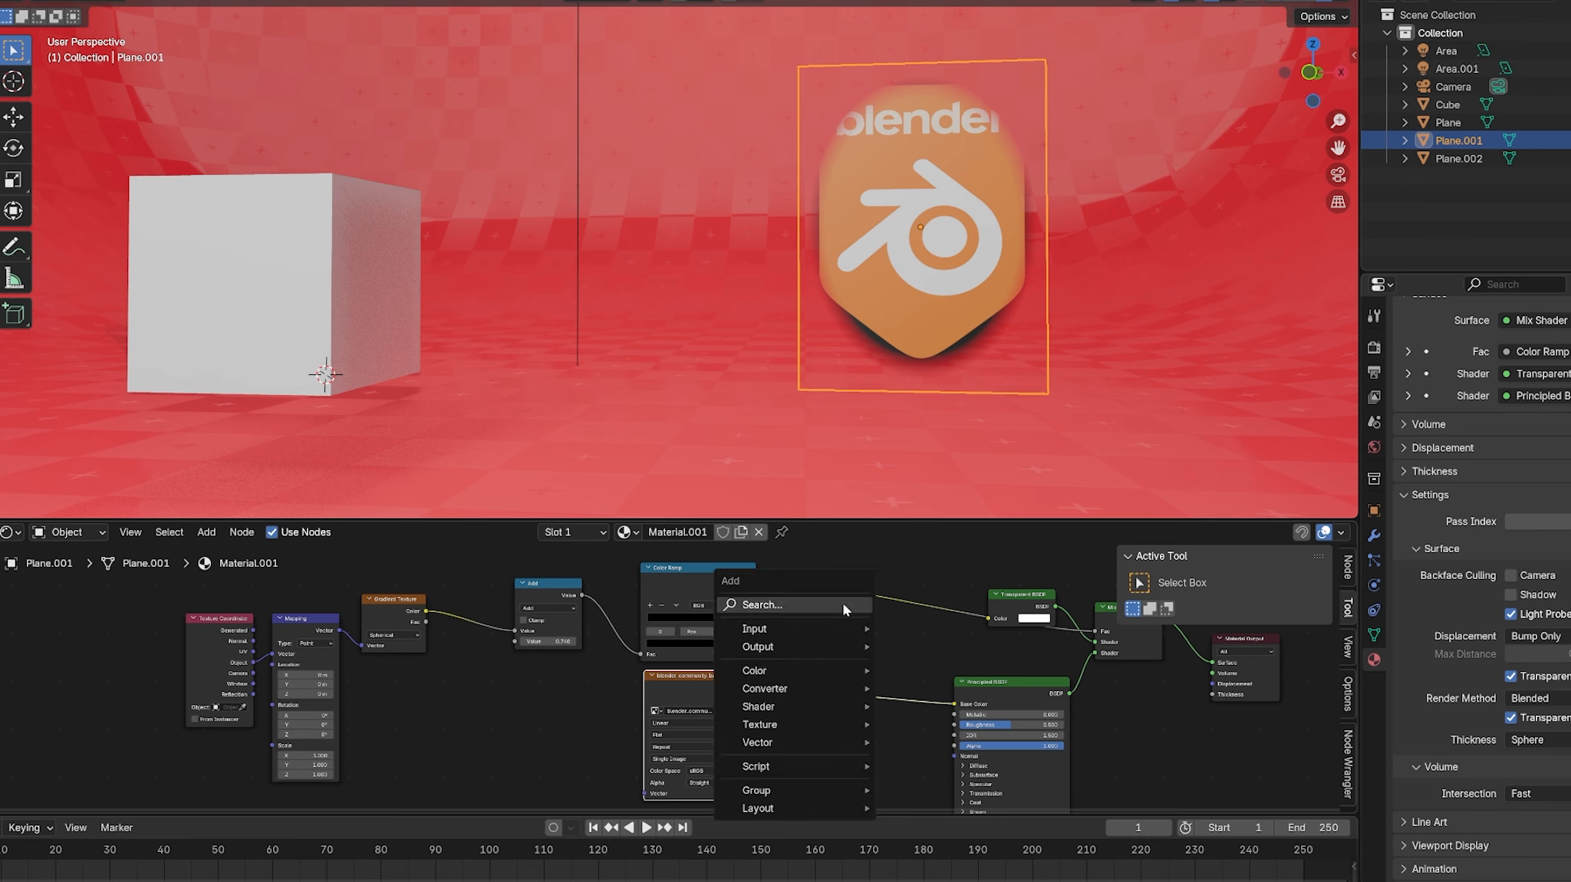
{"action": "type", "text": "add"}
{"action": "key", "text": "Return"}
{"action": "left_click", "coordinate": [893, 597]}
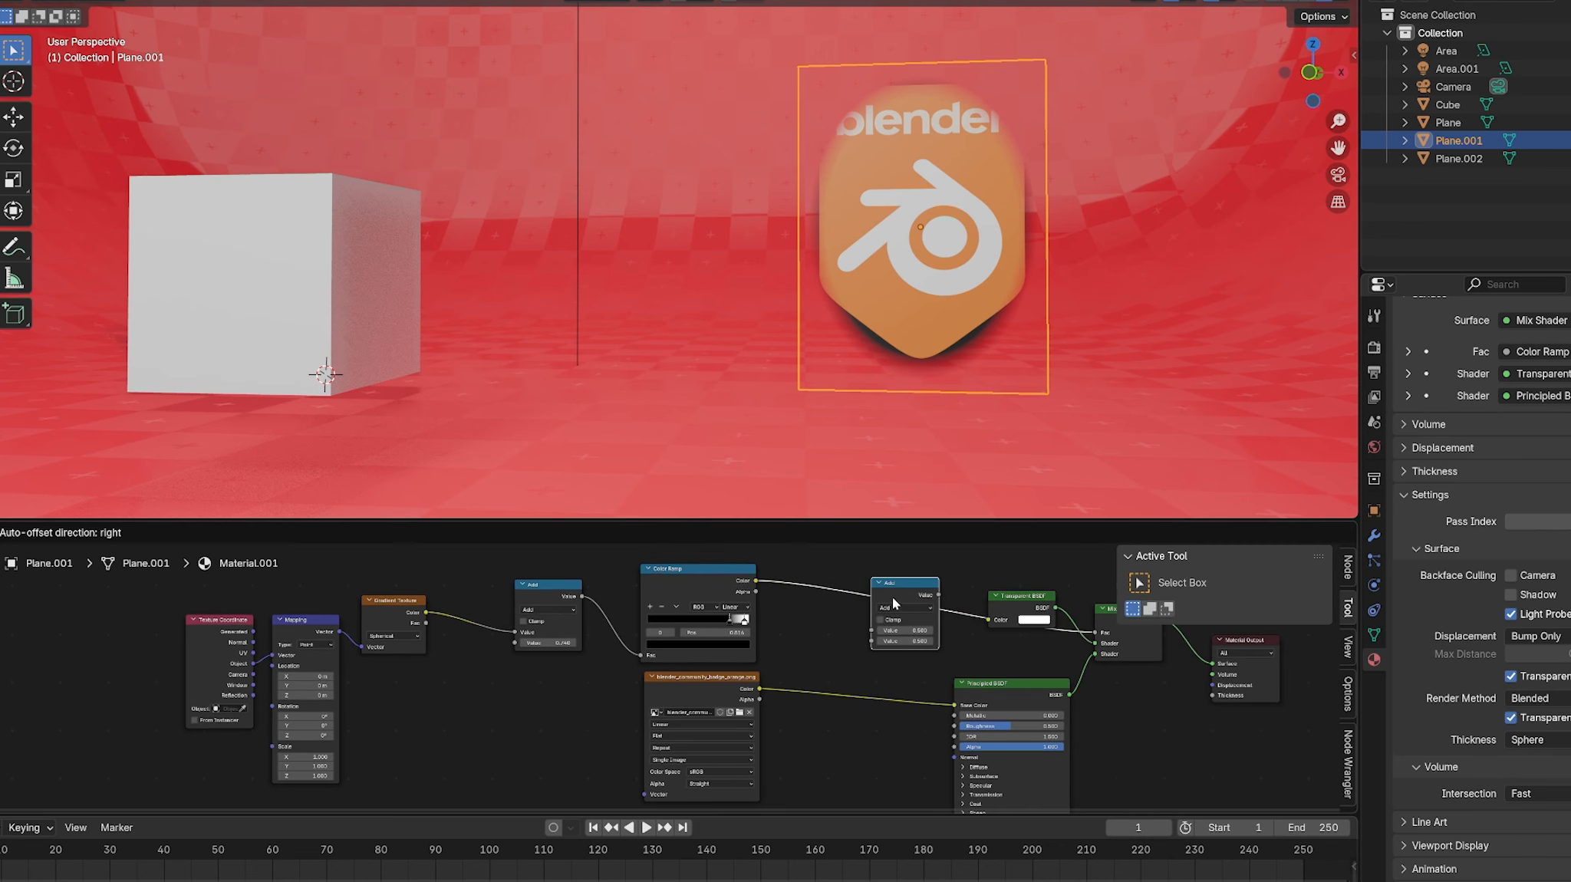
{"action": "left_click", "coordinate": [906, 608]}
{"action": "left_click", "coordinate": [898, 653]}
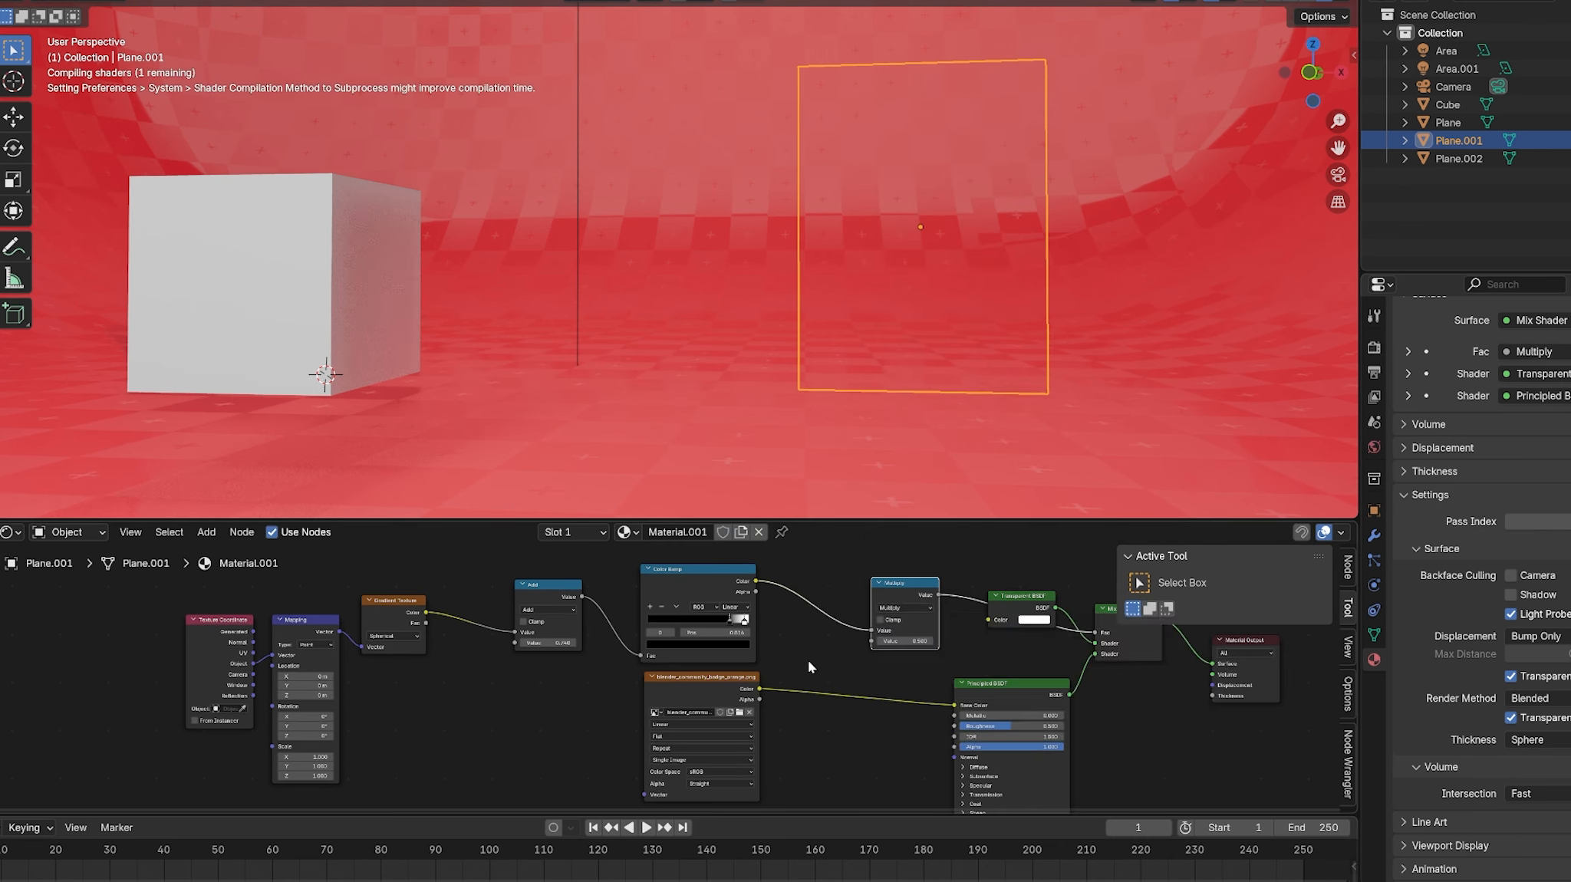
Step: Link the badge image's Alpha to the Multiply node's second value and lower the Add node's value to shrink the mask
{"action": "left_click", "coordinate": [764, 701]}
{"action": "left_click_drag", "start_coordinate": [867, 646], "coordinate": [867, 647]}
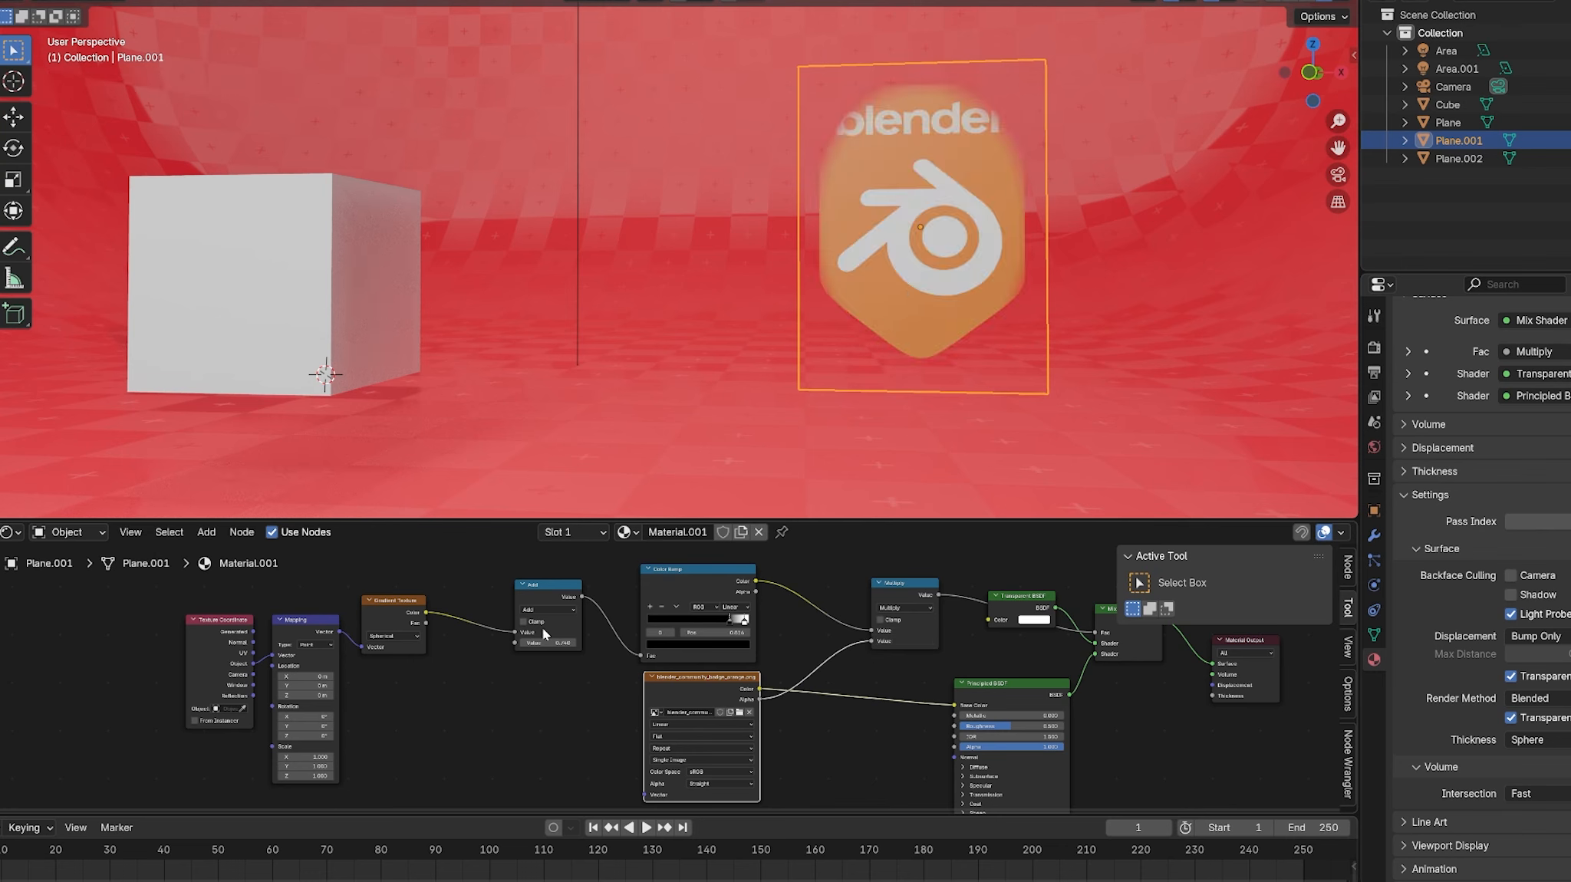
{"action": "mouse_move", "coordinate": [547, 643]}
{"action": "left_mouse_down"}
{"action": "mouse_move", "coordinate": [566, 643]}
{"action": "mouse_move", "coordinate": [506, 643]}
{"action": "mouse_move", "coordinate": [566, 643]}
{"action": "mouse_move", "coordinate": [542, 643]}
{"action": "left_mouse_up"}
Step: Add a Voronoi Texture, link its Distance to the Add node's first value in place of the gradient and adjust the second value
{"action": "middle_click_drag", "start_coordinate": [315, 568], "coordinate": [475, 553]}
{"action": "key", "text": "shift+a"}
{"action": "left_click", "coordinate": [475, 551]}
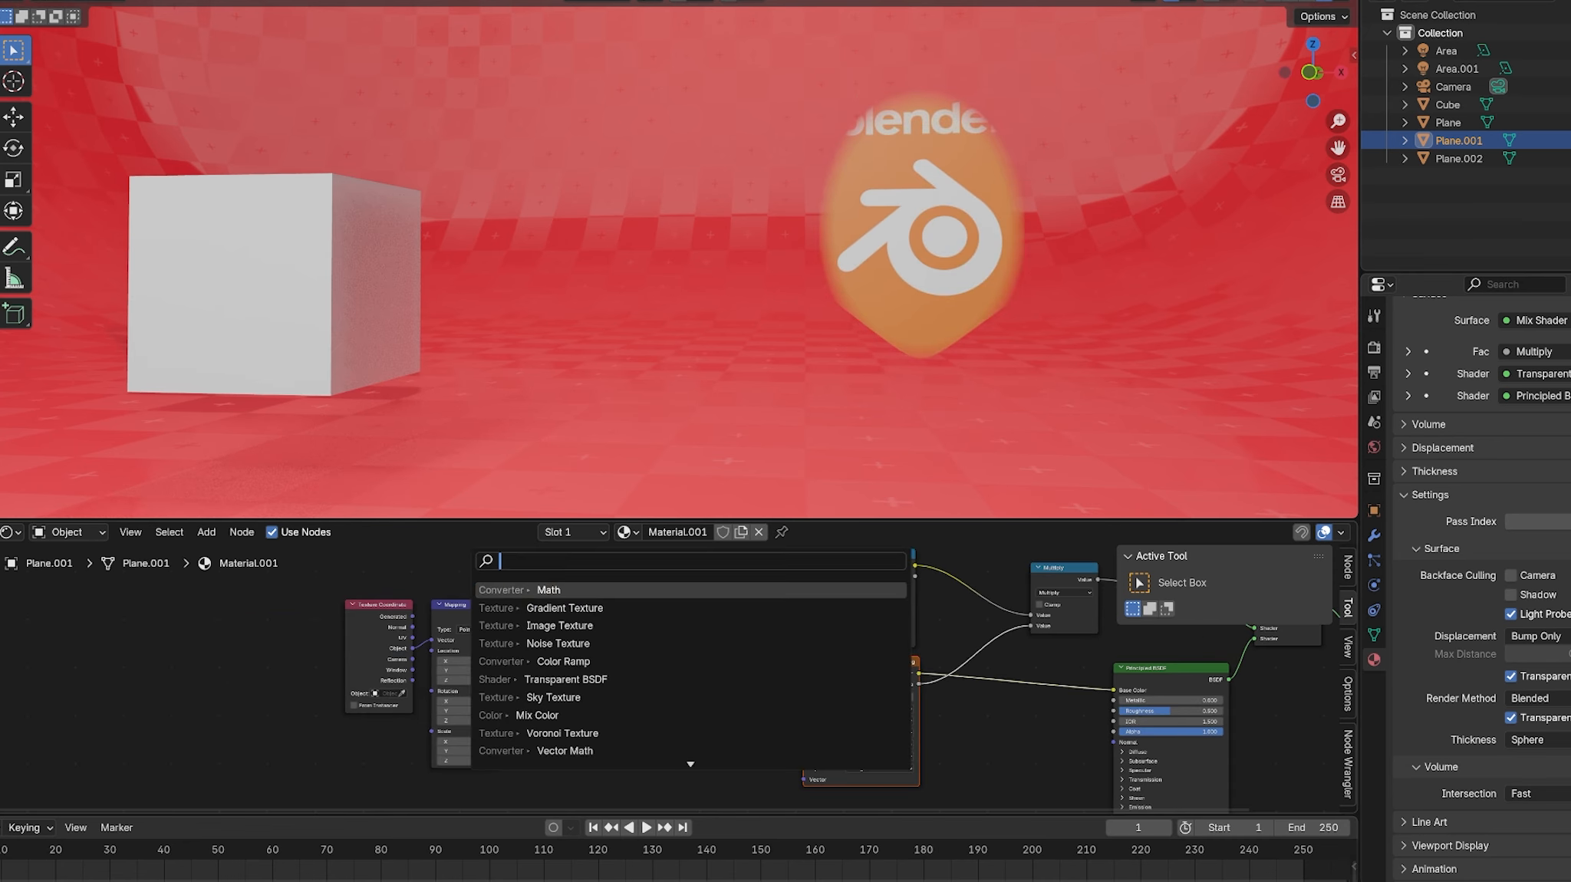
{"action": "type", "text": "vor"}
{"action": "key", "text": "Return"}
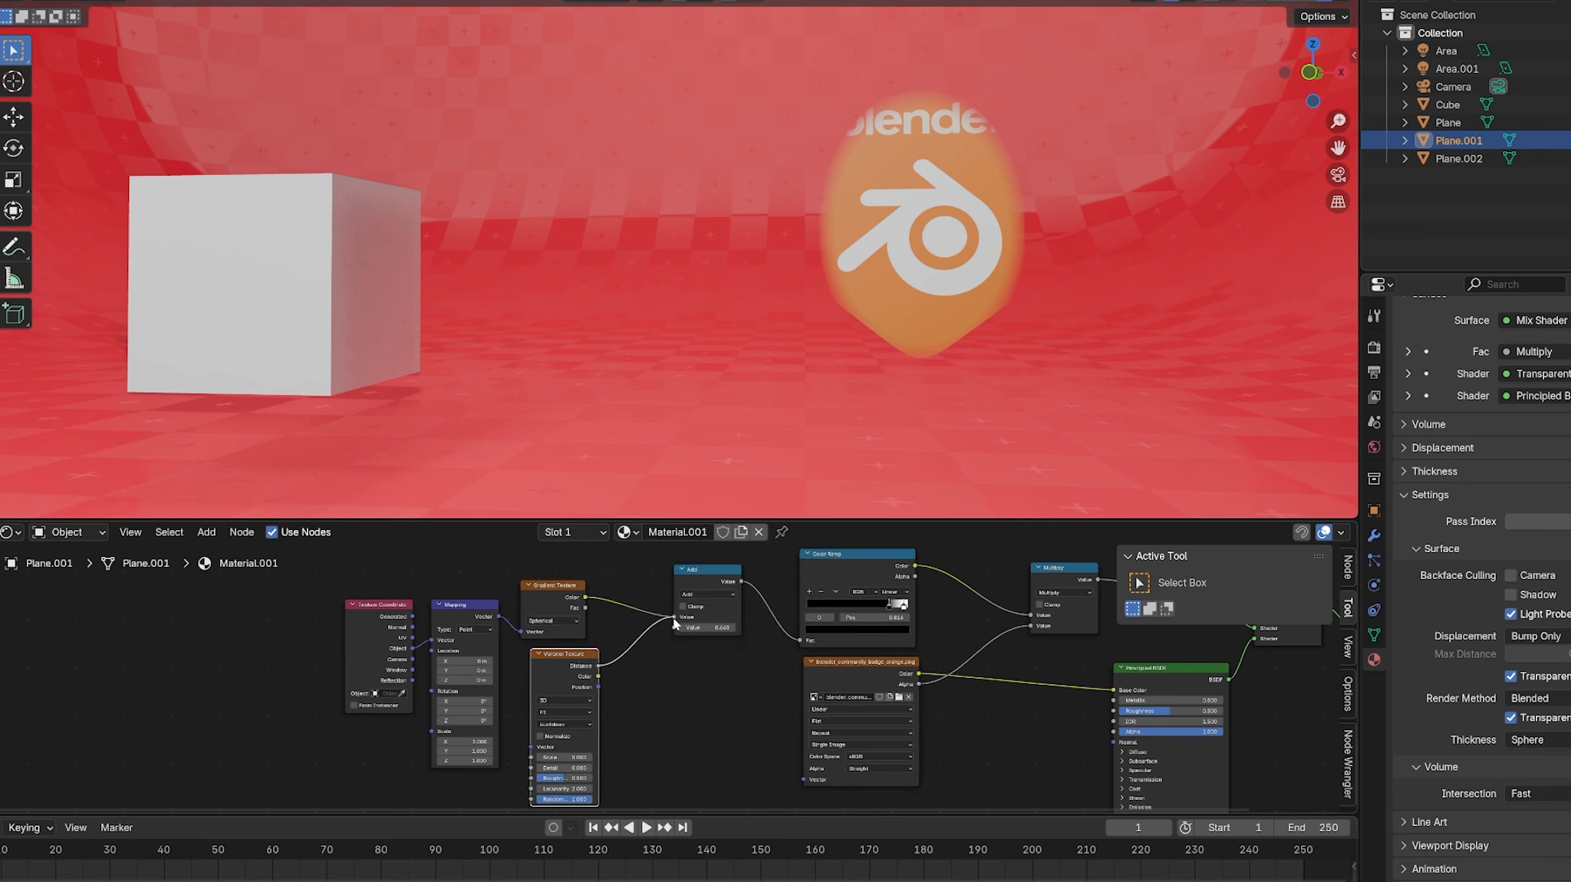
{"action": "mouse_move", "coordinate": [708, 627]}
{"action": "left_mouse_down"}
{"action": "mouse_move", "coordinate": [728, 628]}
{"action": "mouse_move", "coordinate": [657, 628]}
{"action": "mouse_move", "coordinate": [688, 627]}
{"action": "left_mouse_up"}
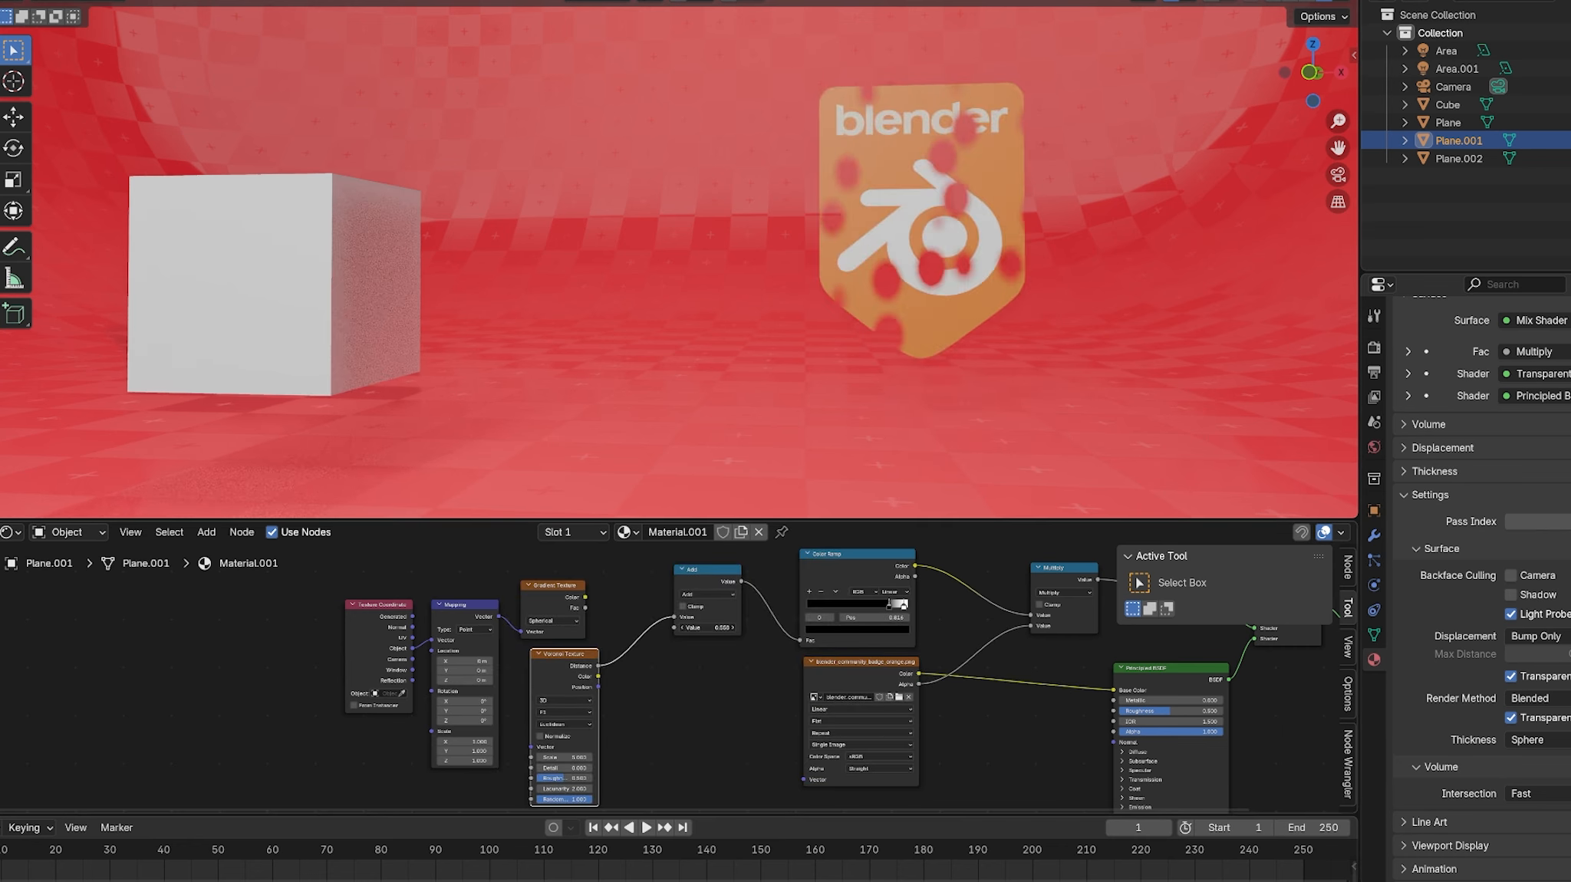
Step: Set the Voronoi Texture's feature output to Distance to Edge and the Add node's second value to 0.800
{"action": "scroll", "coordinate": [491, 767], "scroll_direction": "up", "scroll_amount": 2}
{"action": "left_click", "coordinate": [610, 628]}
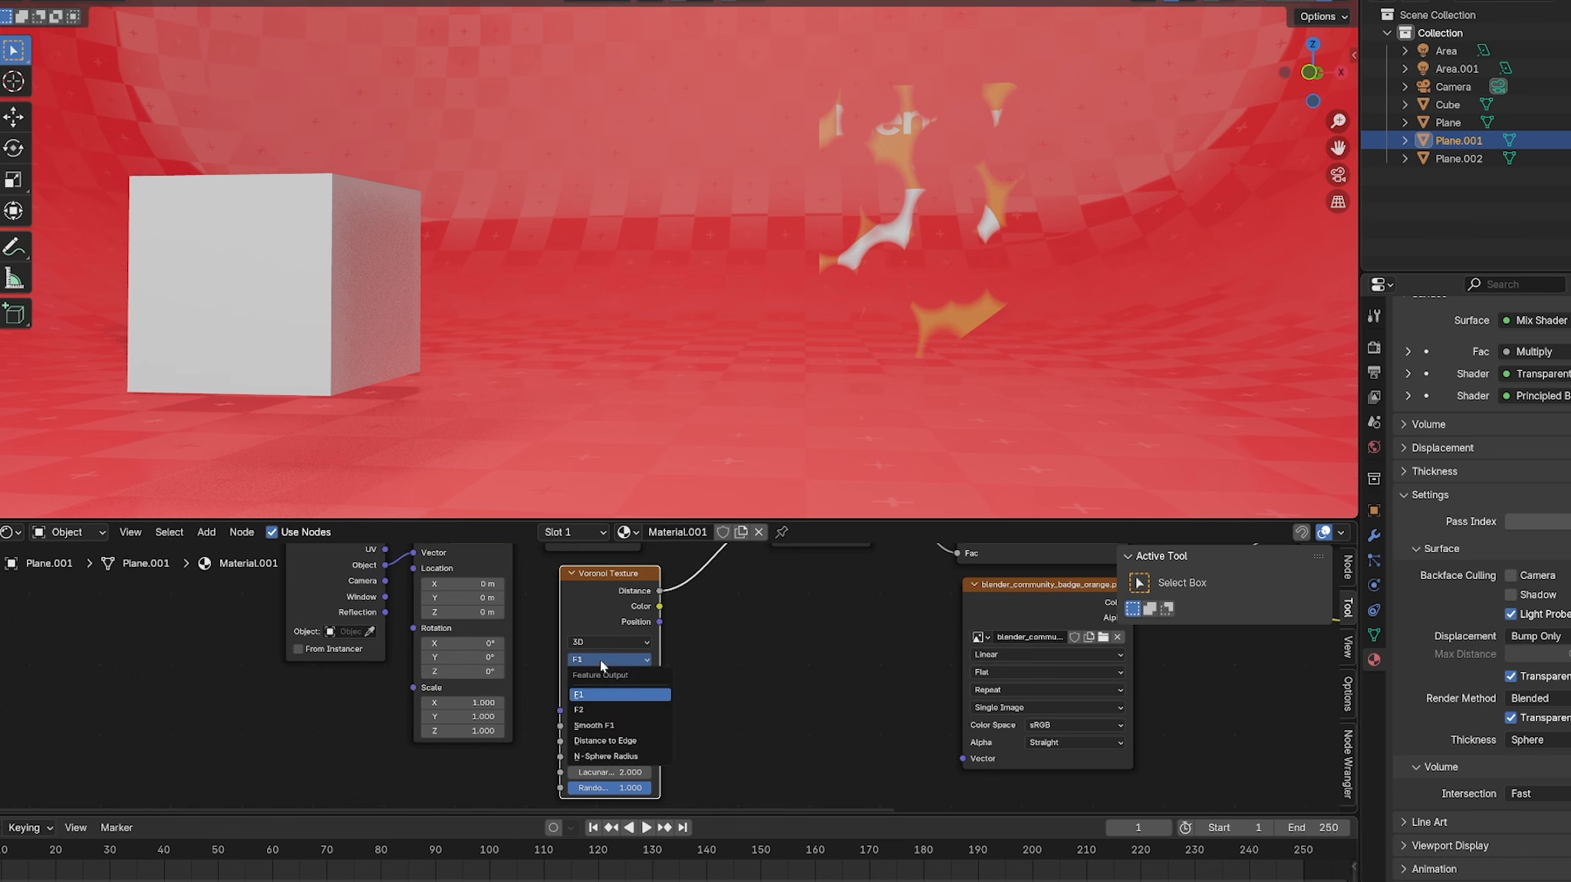
{"action": "left_click", "coordinate": [613, 739]}
{"action": "middle_click_drag", "start_coordinate": [679, 652], "coordinate": [617, 725]}
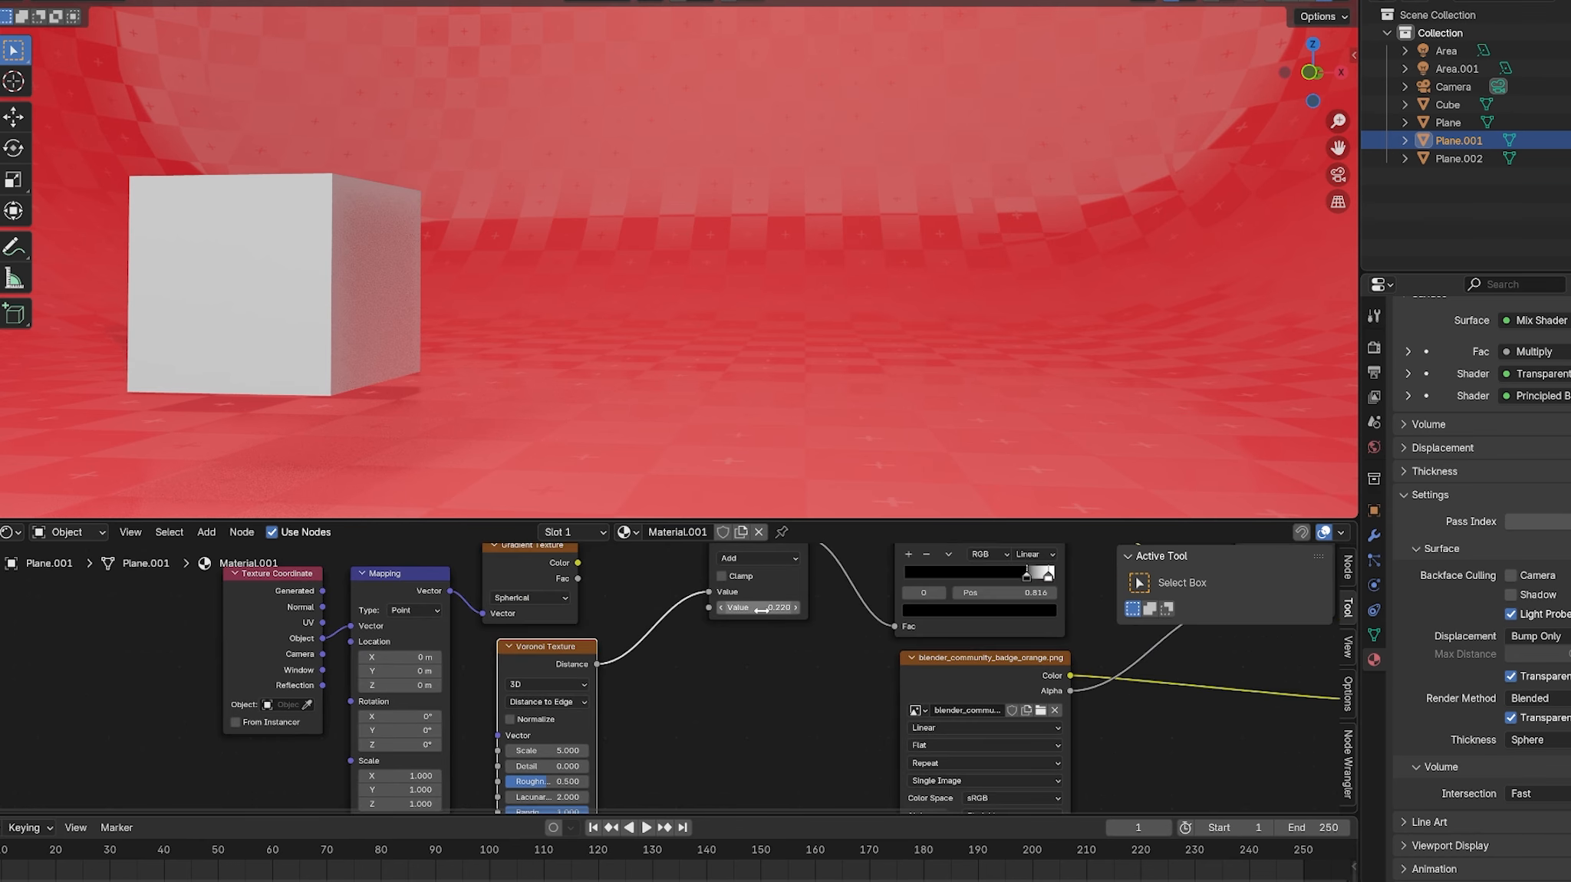
{"action": "left_click_drag", "start_coordinate": [748, 609], "coordinate": [770, 608]}
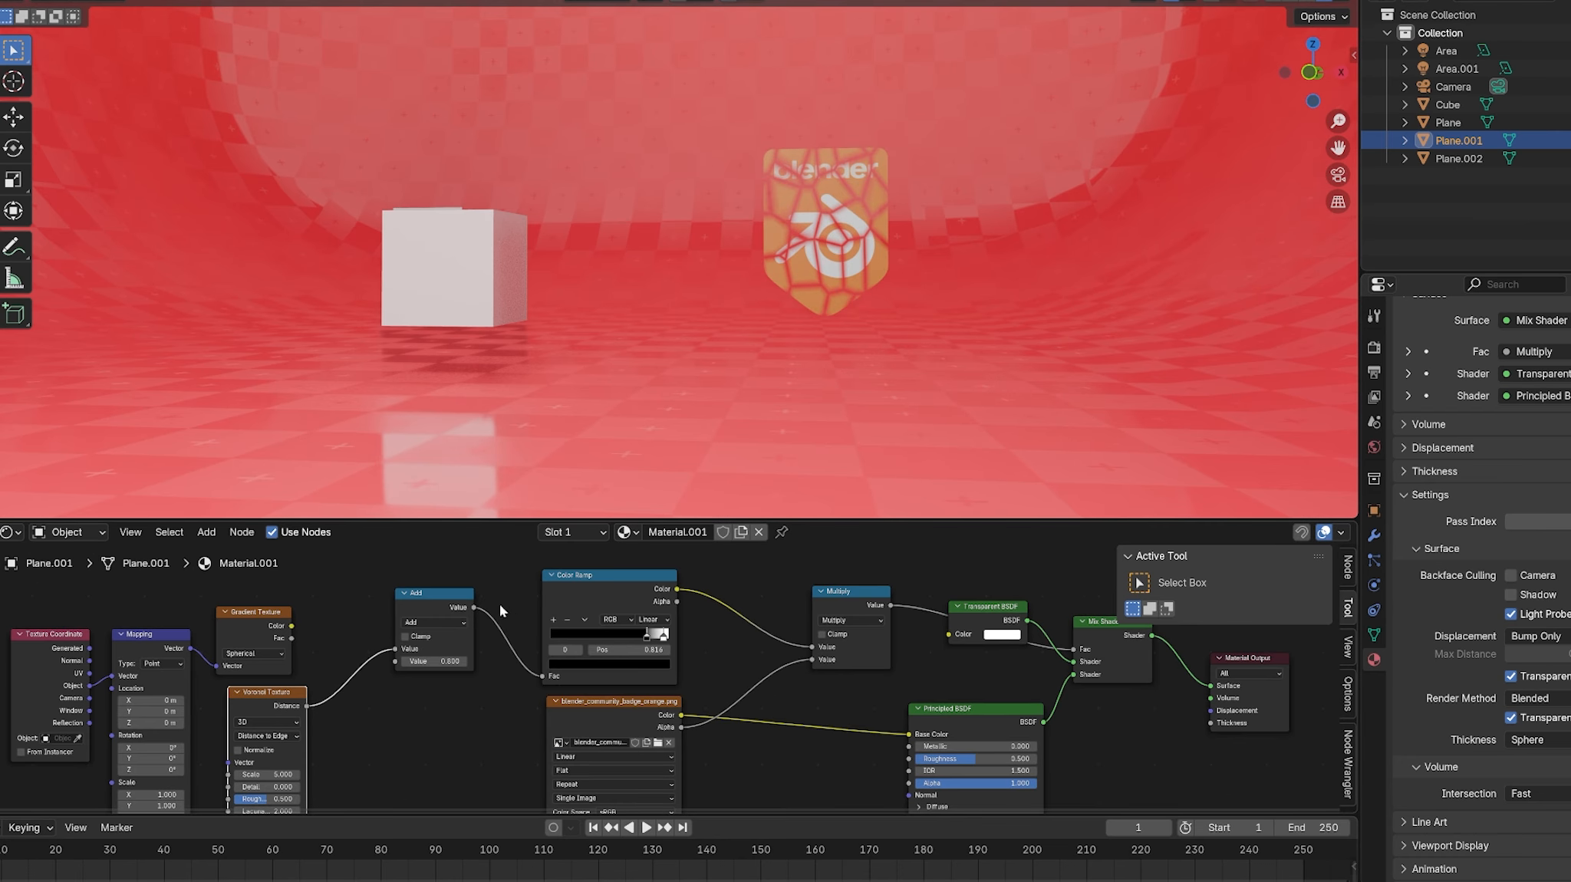
Step: Select and copy the Voronoi Texture, Add and Color Ramp nodes in the badge material
{"action": "middle_click_drag", "start_coordinate": [499, 604], "coordinate": [581, 601]}
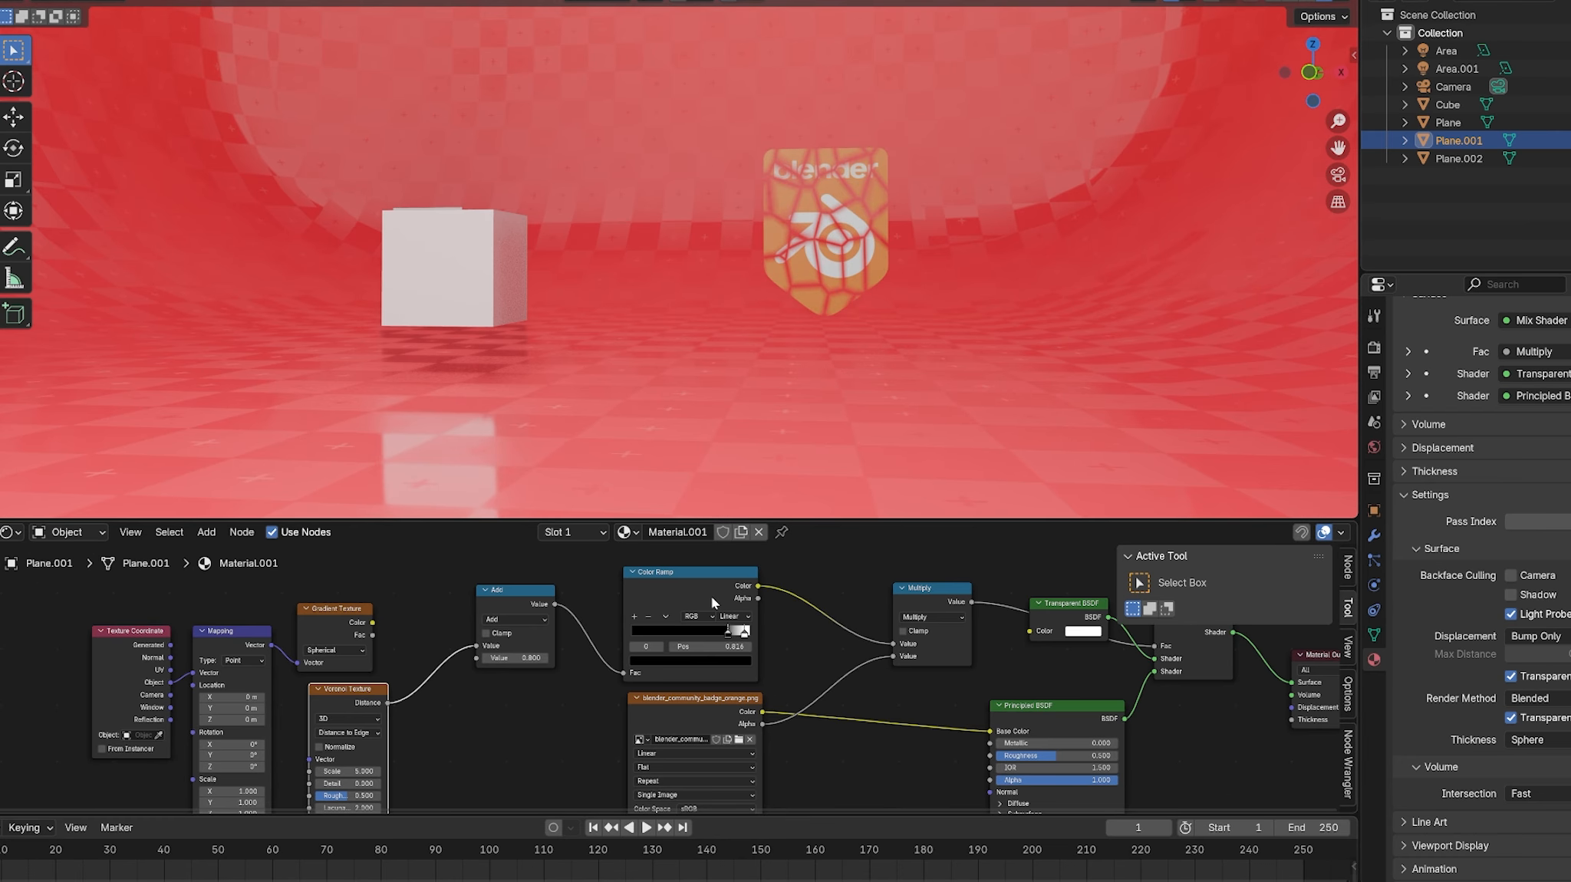
{"action": "scroll", "coordinate": [487, 661], "scroll_direction": "down", "scroll_amount": 2}
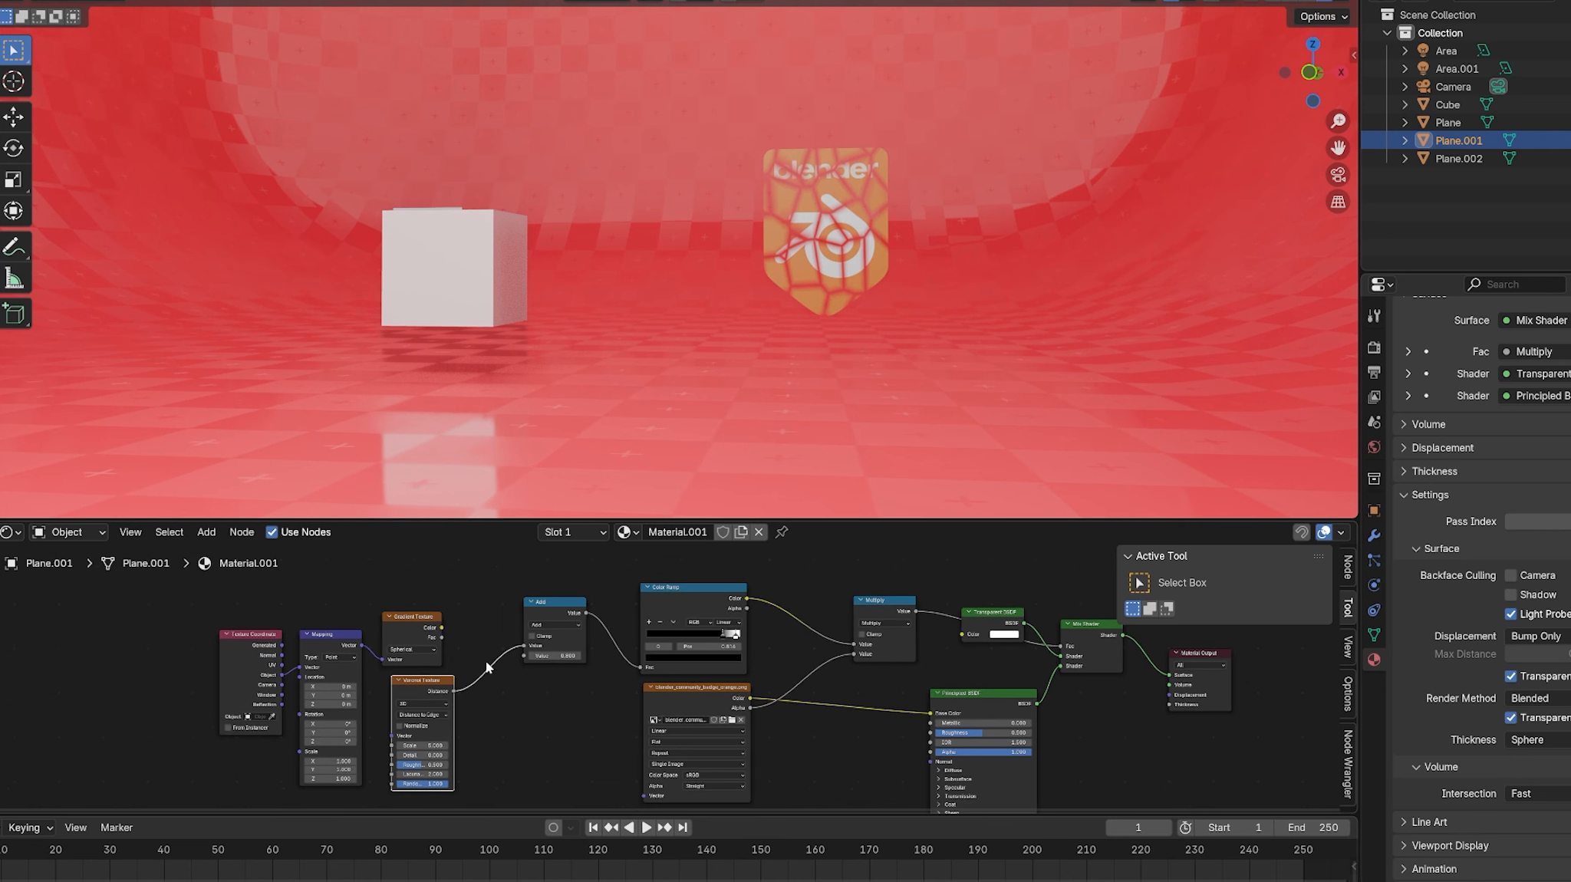
{"action": "left_click", "coordinate": [558, 603], "text": "shift"}
{"action": "left_click", "coordinate": [659, 591], "text": "shift"}
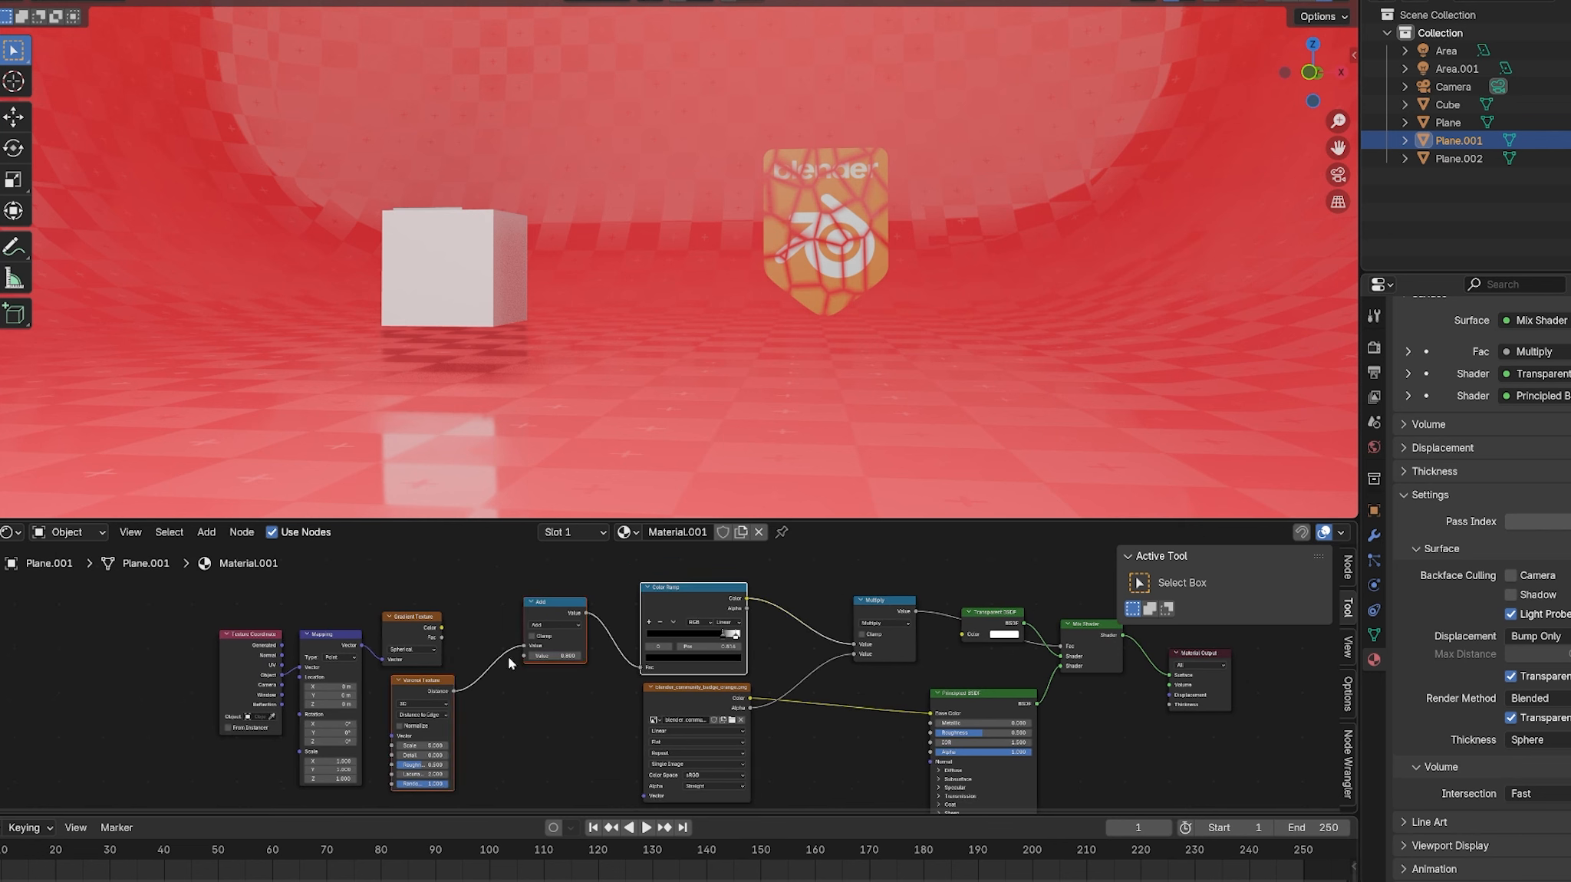
{"action": "left_click", "coordinate": [500, 724]}
{"action": "left_click", "coordinate": [428, 685]}
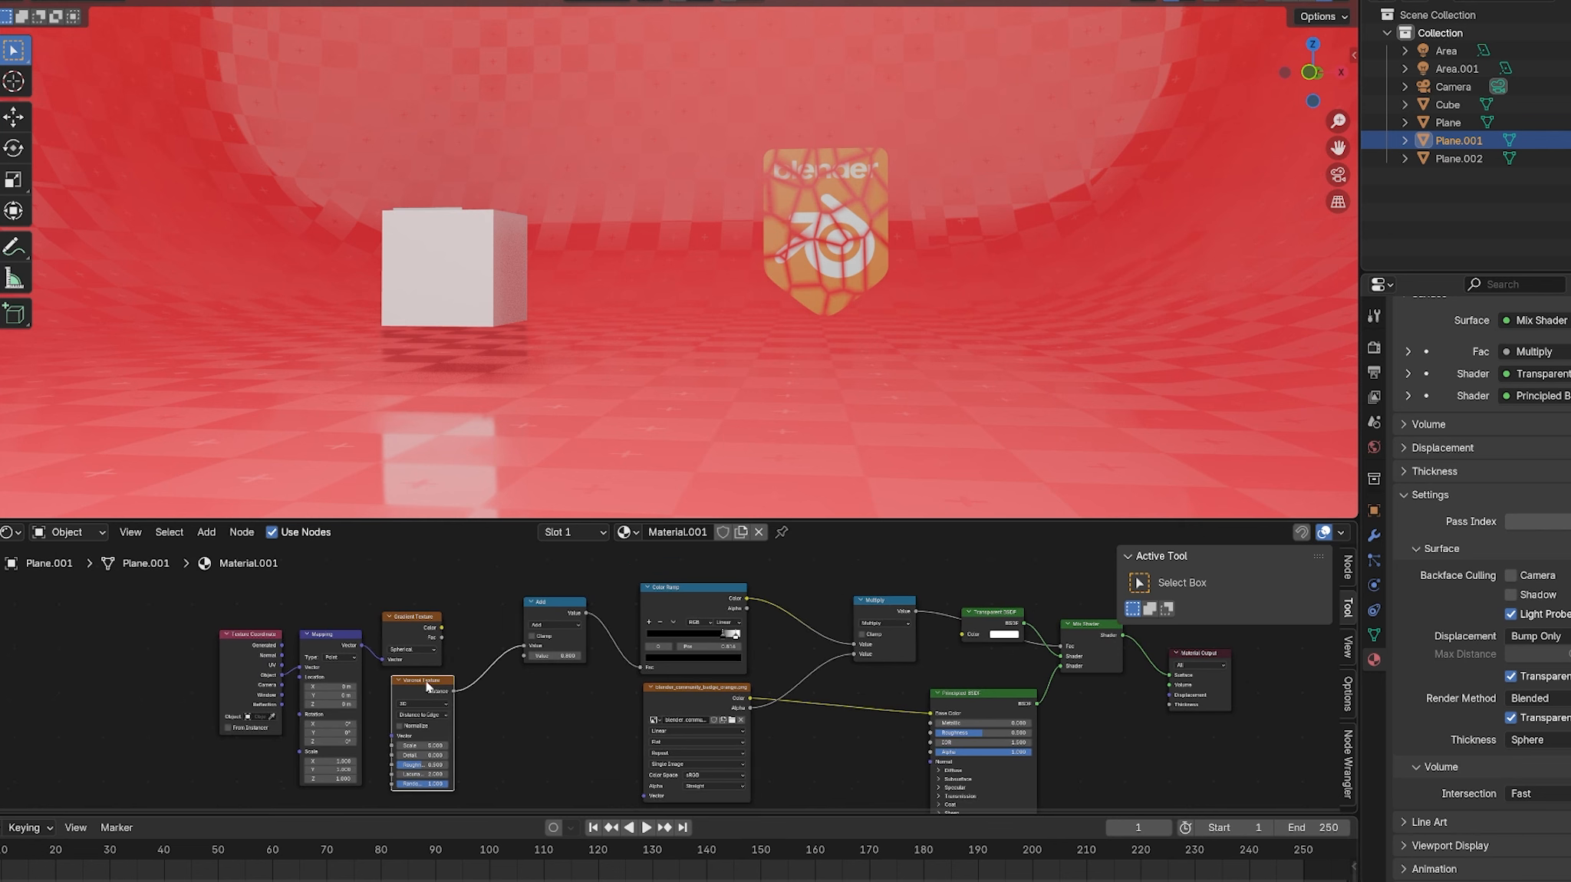
{"action": "left_click", "coordinate": [550, 608], "text": "shift"}
{"action": "left_click", "coordinate": [683, 609], "text": "shift"}
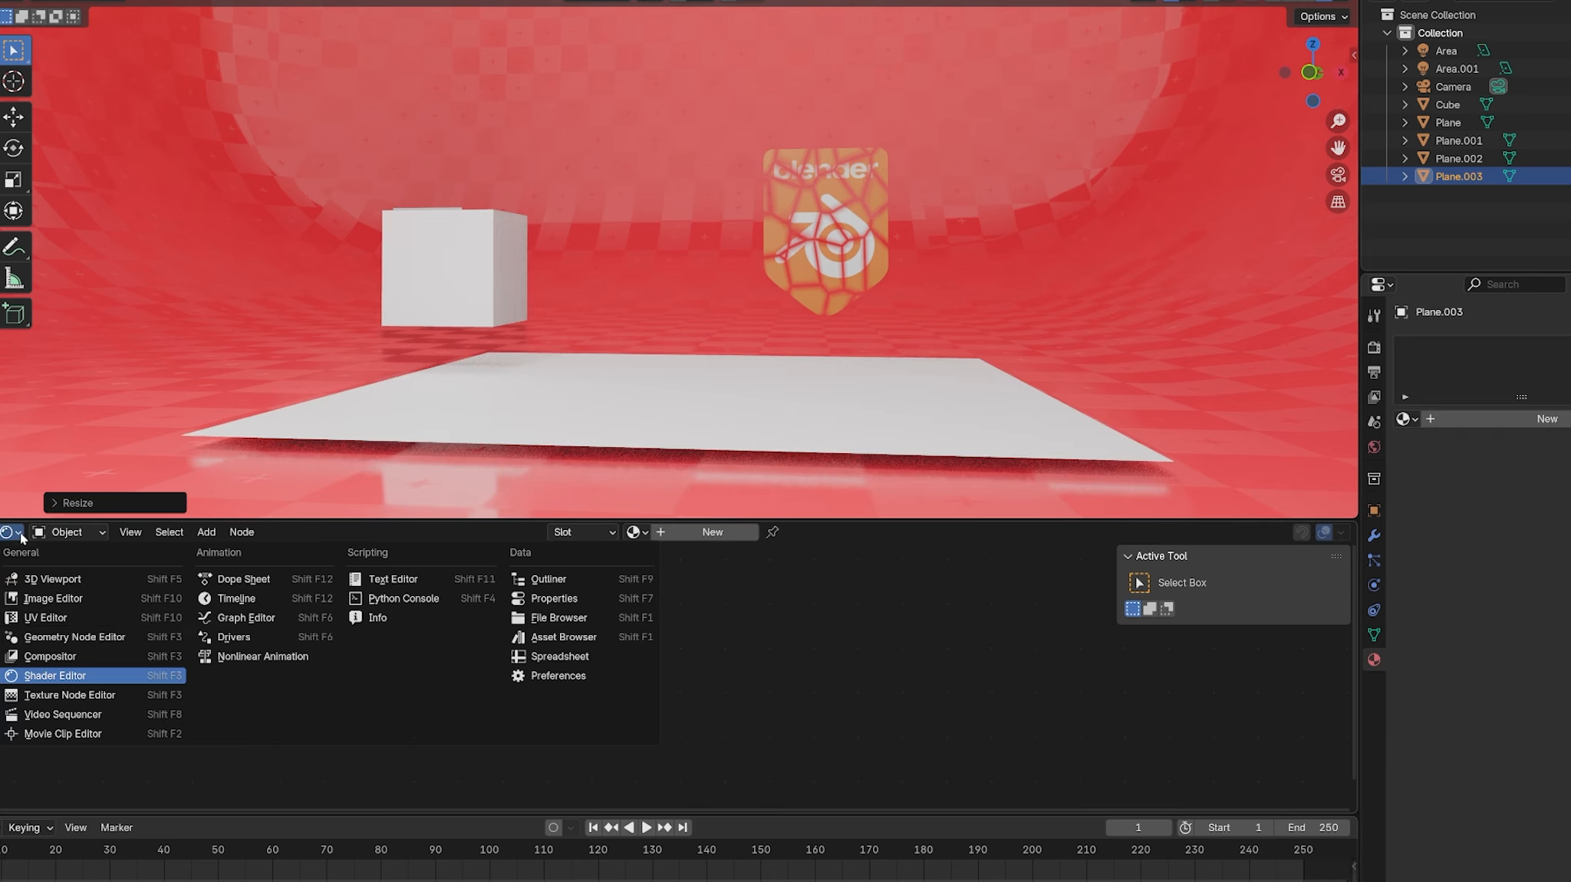
Step: Create a Geometry Nodes tree on the new floor plane and paste the copied Voronoi Texture, Add and Color Ramp nodes into it
{"action": "left_click", "coordinate": [46, 656]}
{"action": "left_click", "coordinate": [660, 532]}
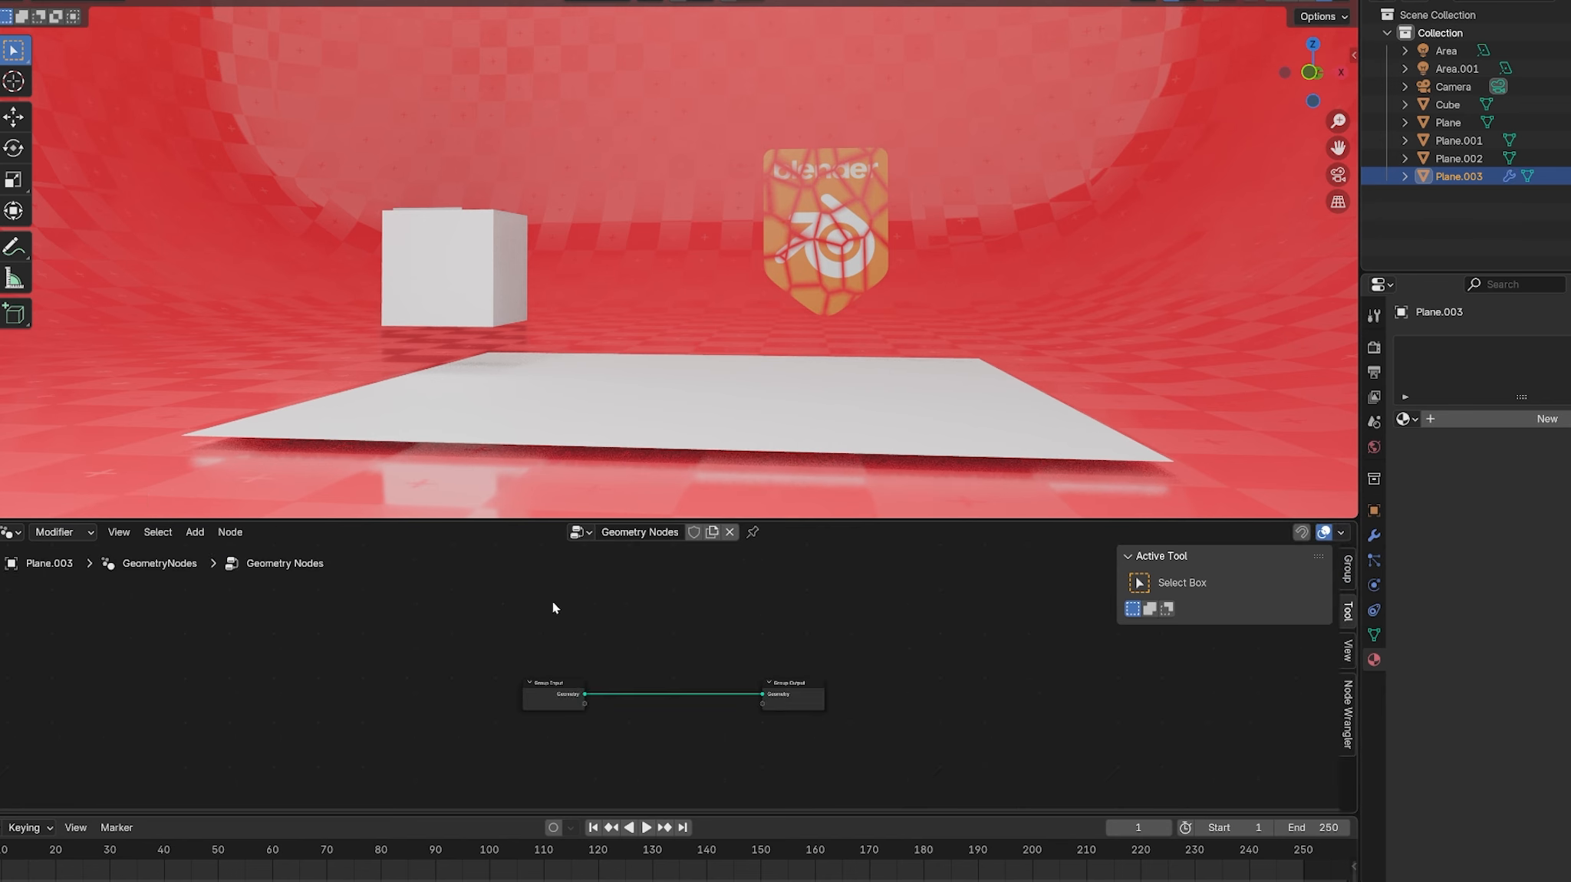
{"action": "key", "text": "ctrl+v"}
{"action": "key", "text": "Home"}
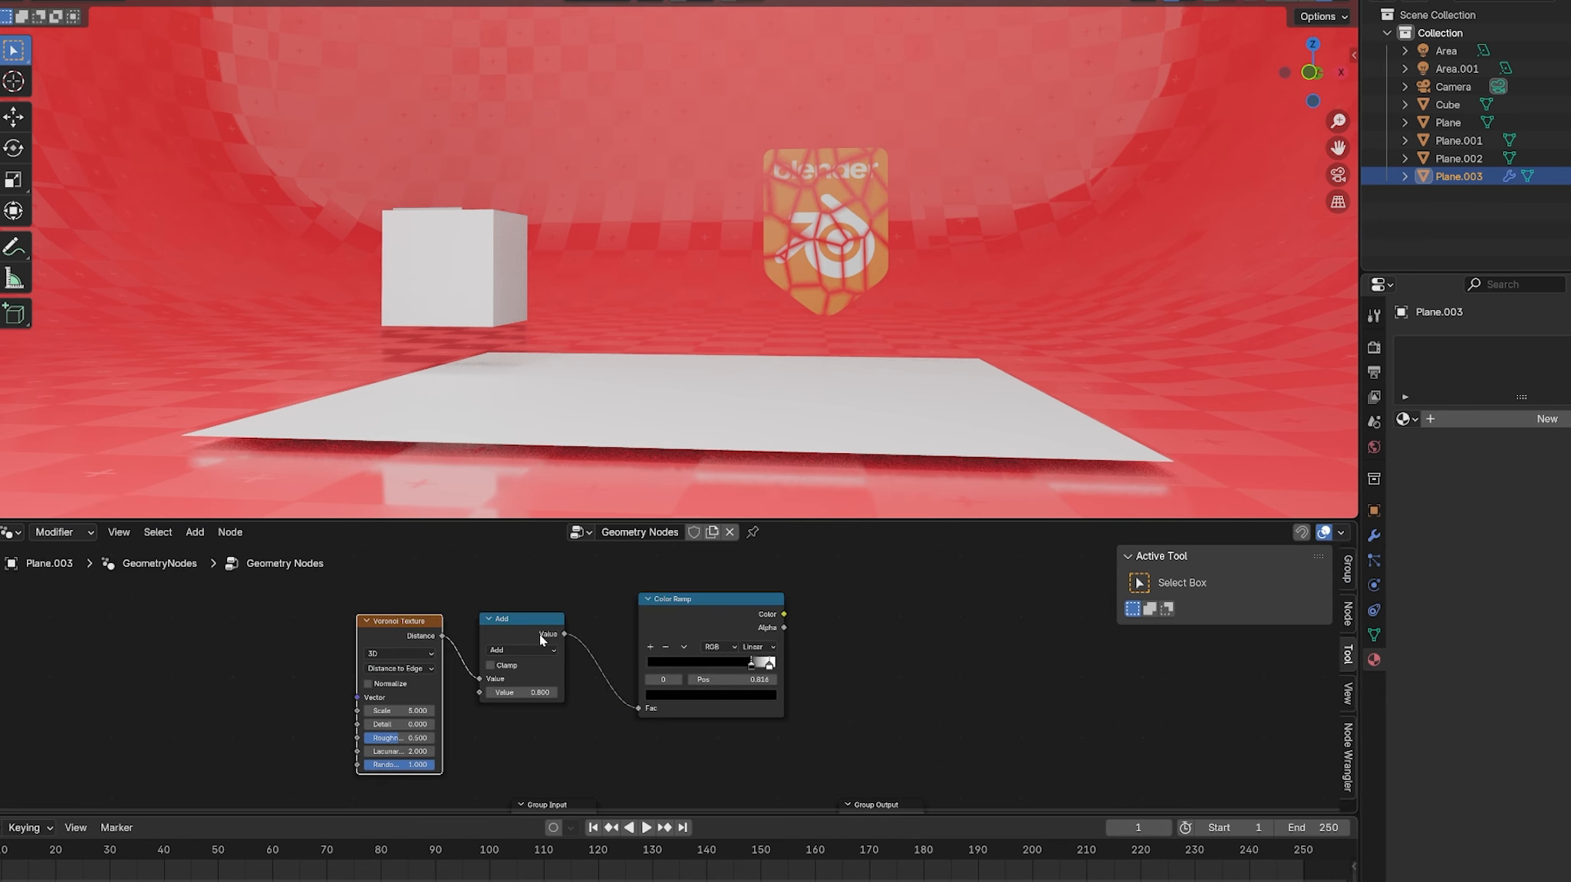
Step: Move the Group Output farther from the Group Input and insert a Subdivide Mesh node with level 6 between them
{"action": "middle_click_drag", "start_coordinate": [689, 730], "coordinate": [753, 667]}
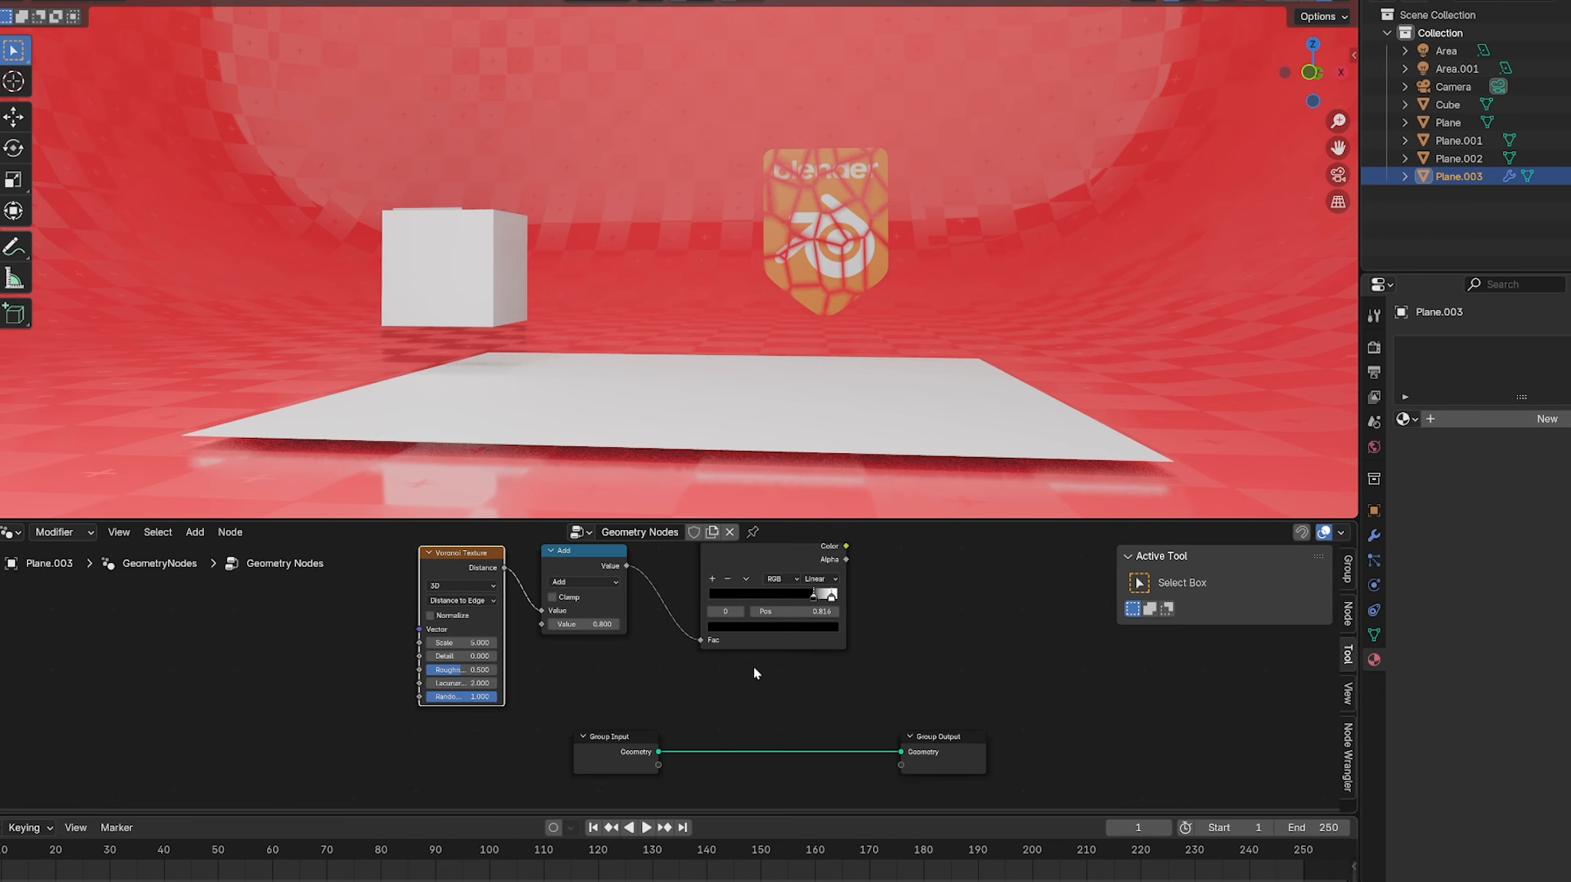
{"action": "left_click", "coordinate": [713, 712]}
{"action": "scroll", "coordinate": [713, 712], "scroll_direction": "down", "scroll_amount": 3}
{"action": "left_click_drag", "start_coordinate": [919, 724], "coordinate": [1078, 712]}
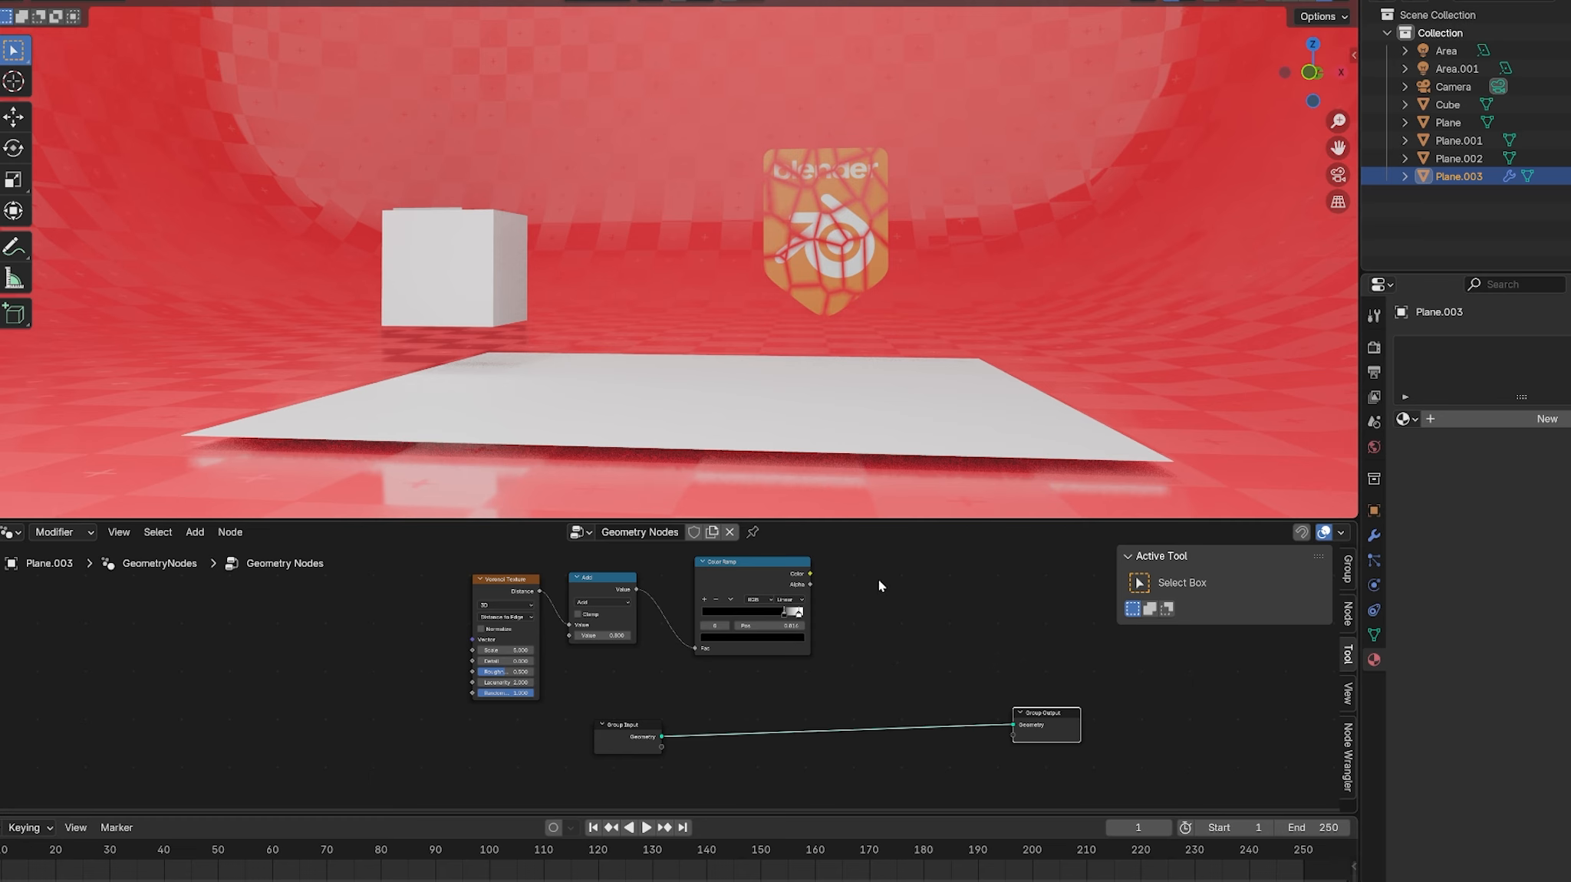
{"action": "key", "text": "shift+a"}
{"action": "left_click_drag", "start_coordinate": [844, 398], "coordinate": [869, 507]}
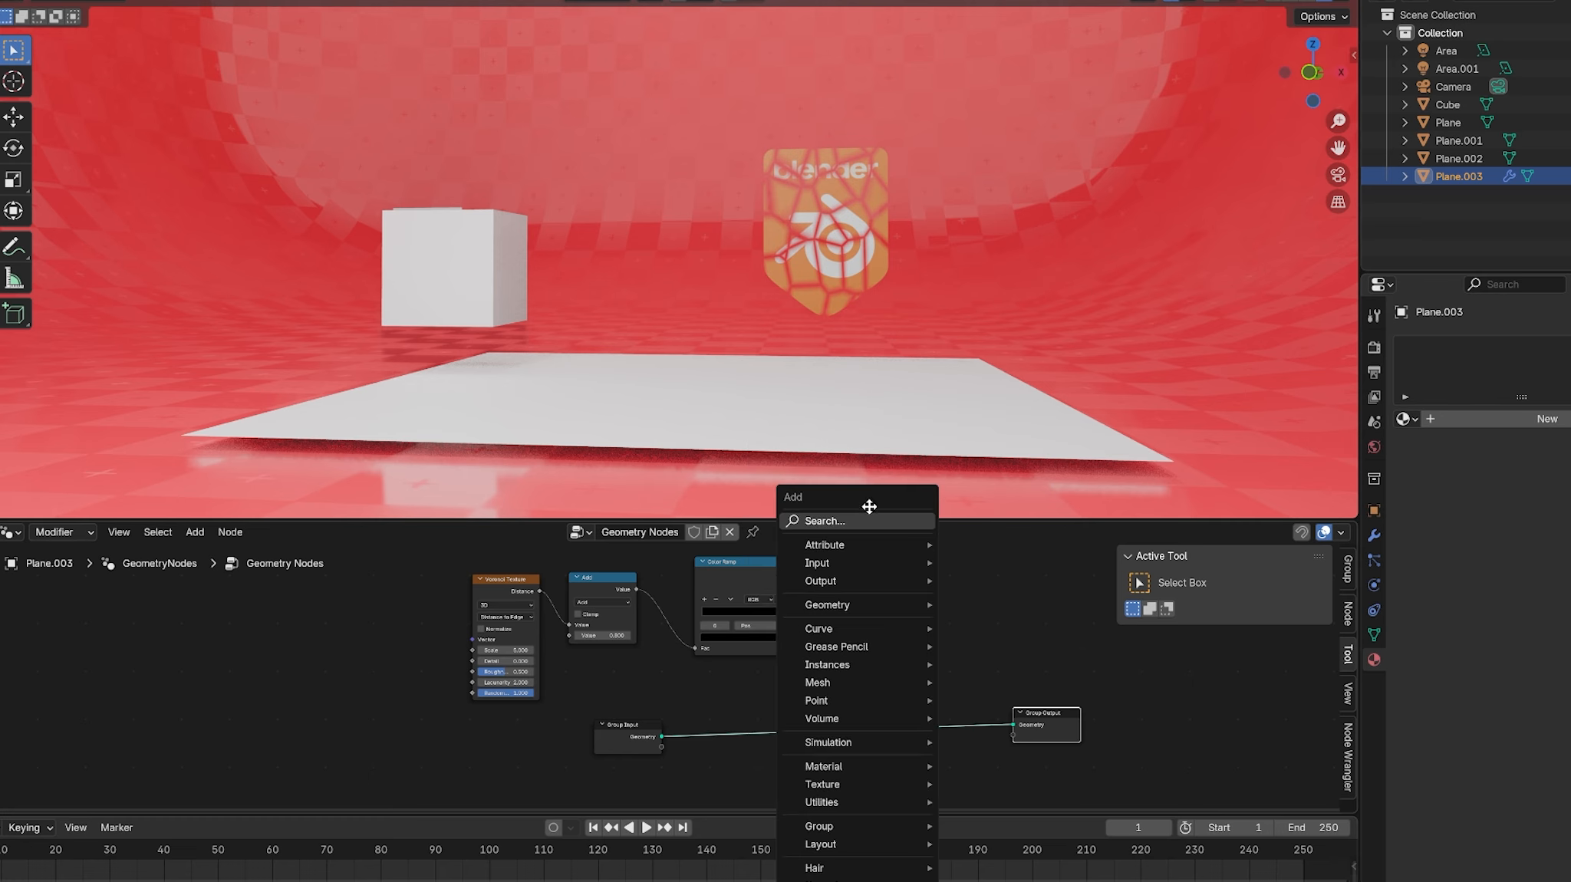
{"action": "type", "text": "subdiv"}
{"action": "key", "text": "Return"}
{"action": "left_click", "coordinate": [902, 733]}
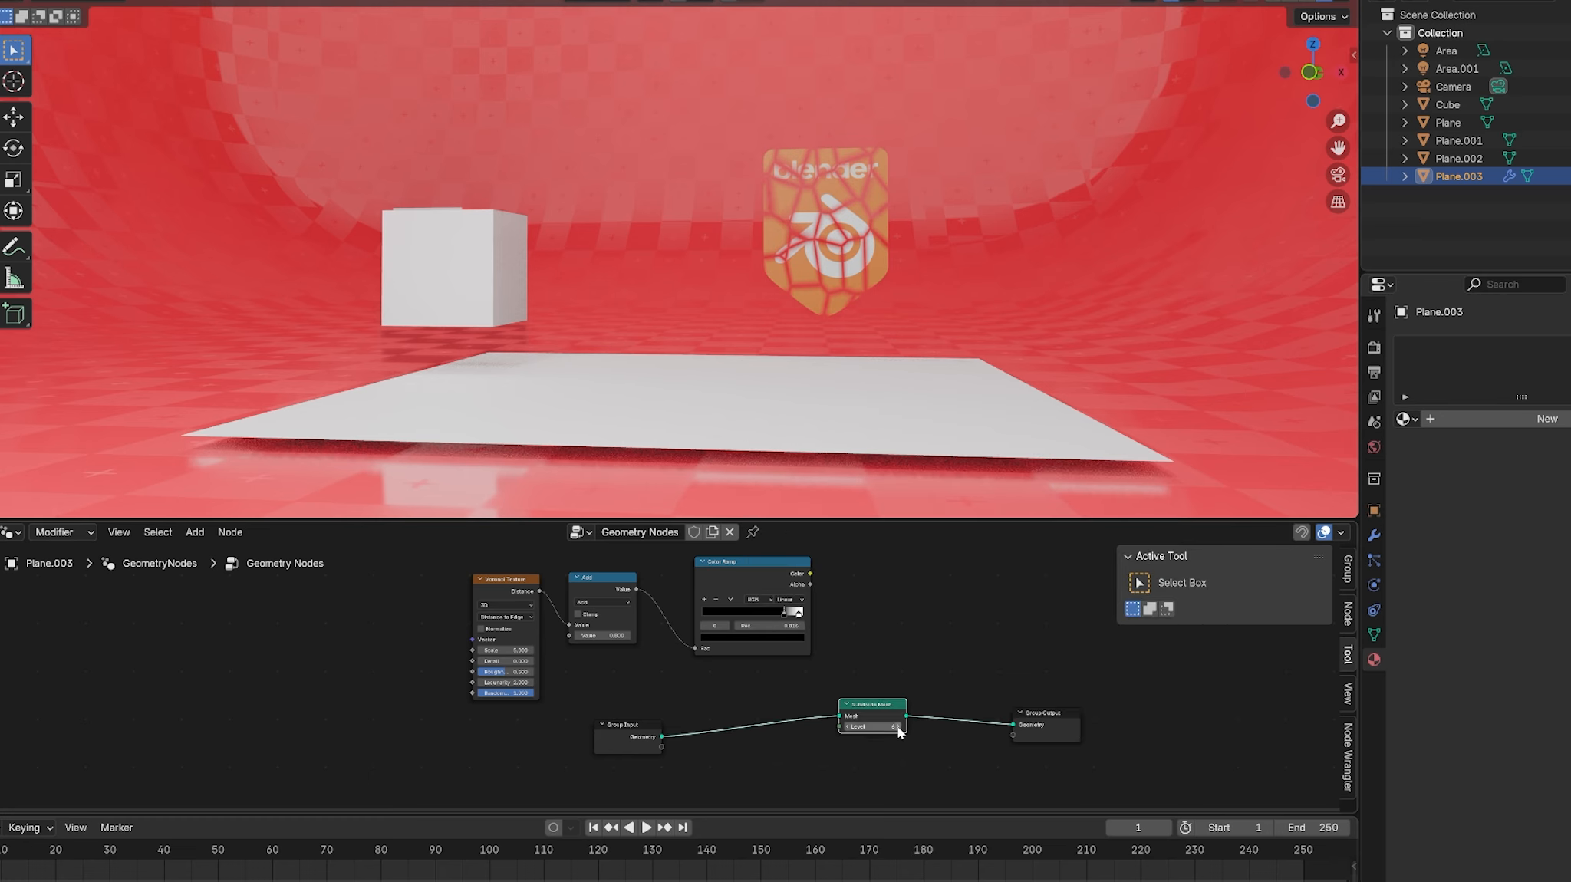
Step: Insert a Set Position node between Subdivide Mesh and the Group Output
{"action": "key", "text": "shift+a"}
{"action": "type", "text": "set"}
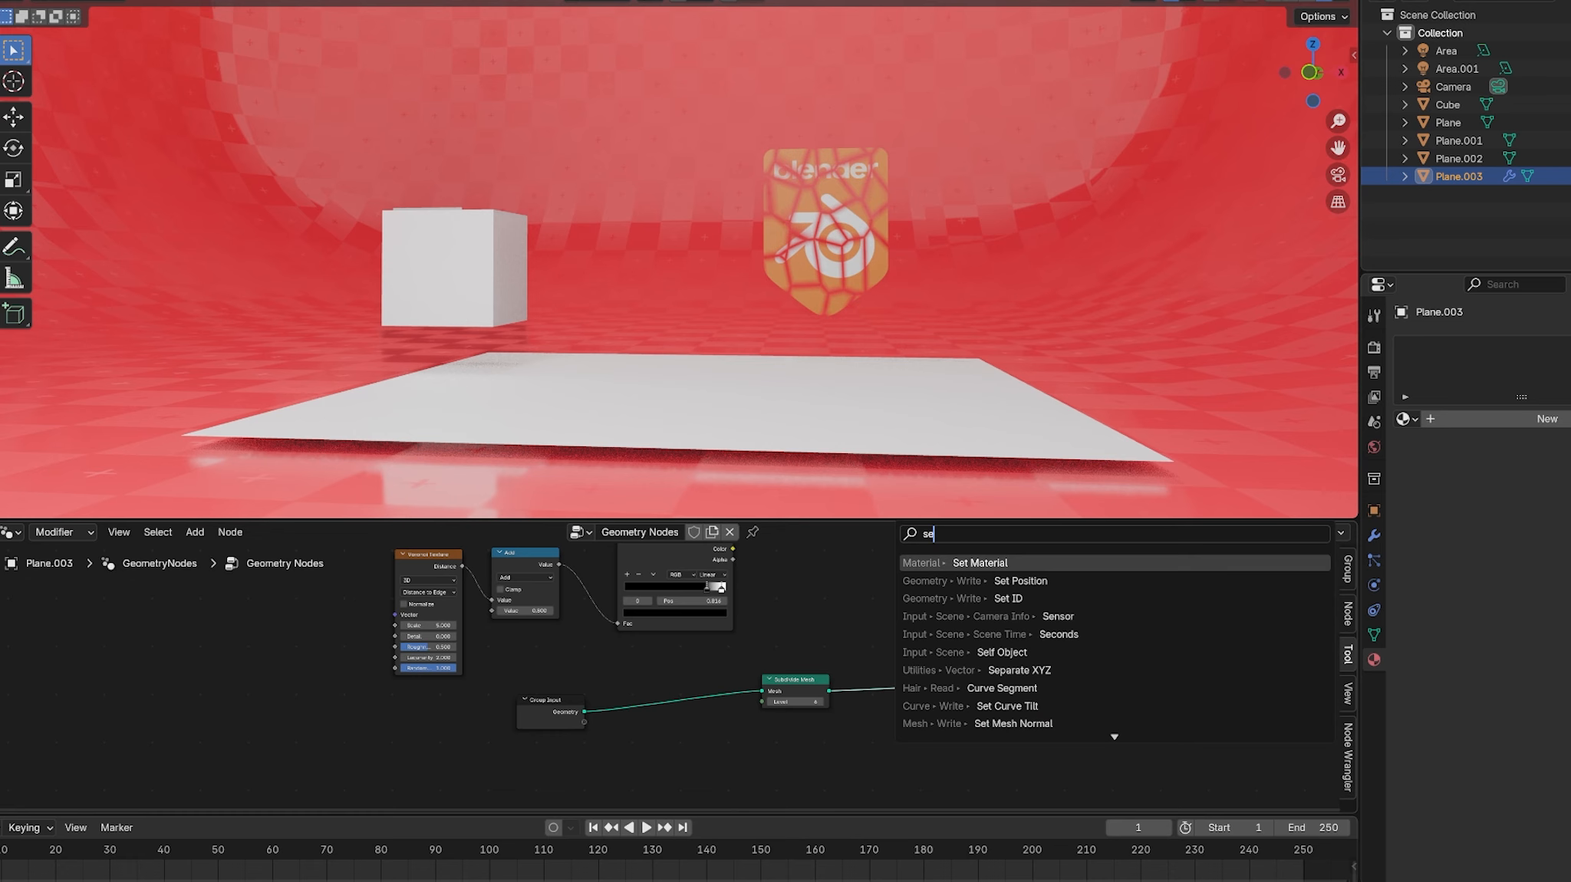
{"action": "key", "text": "Down"}
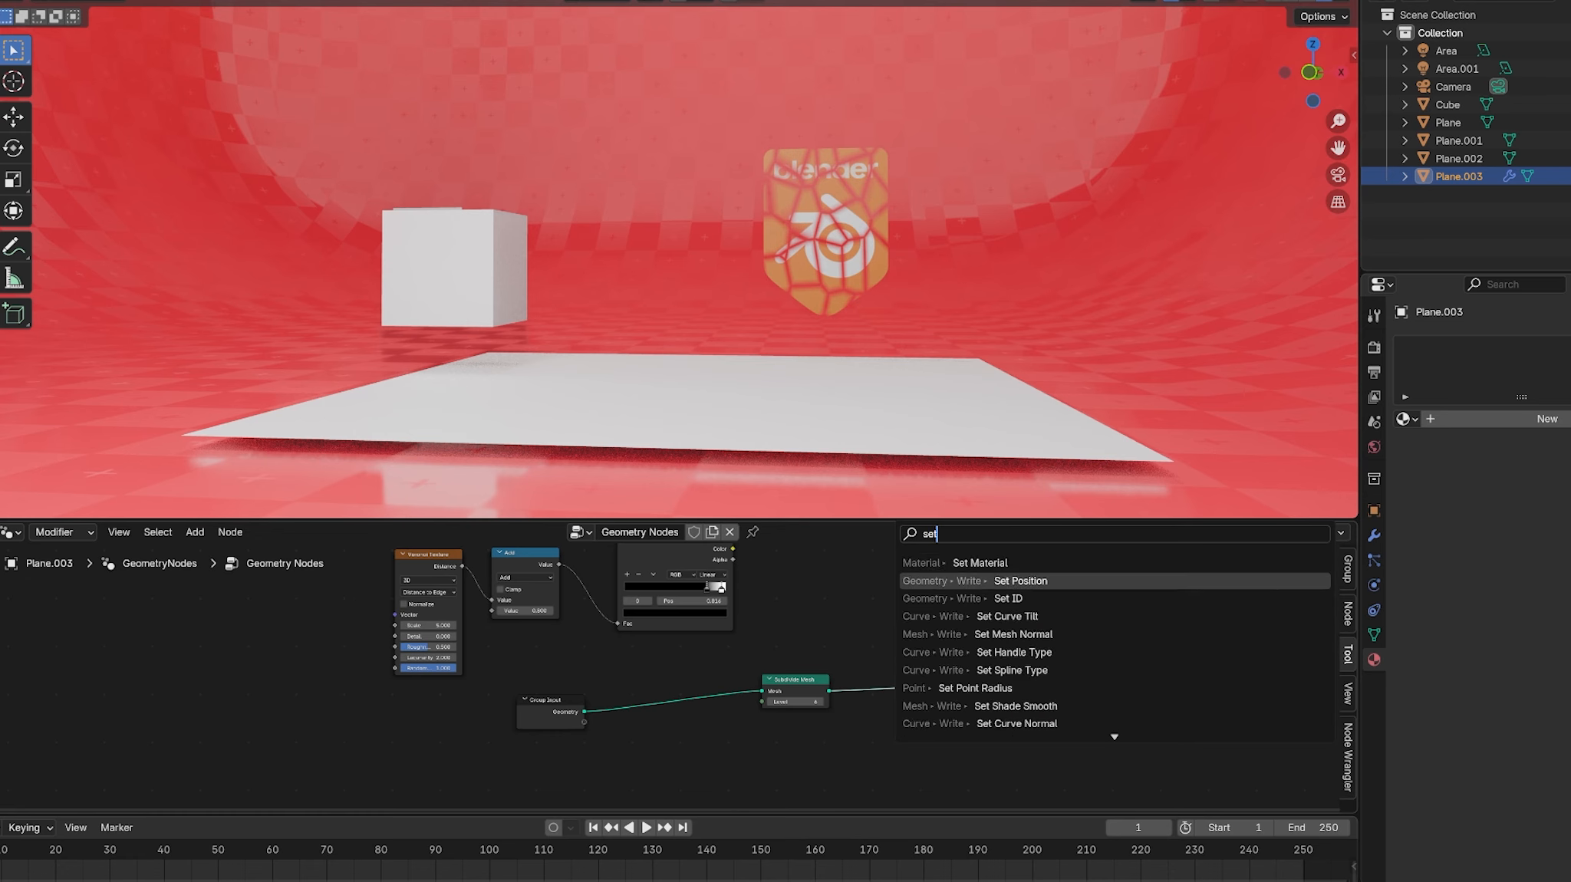
{"action": "key", "text": "Return"}
{"action": "left_click", "coordinate": [926, 606]}
Step: Add a Combine XYZ node, link its Vector to Set Position's Offset and feed the Color Ramp's Color into Z
{"action": "key", "text": "shift+a"}
{"action": "type", "text": "x"}
{"action": "key", "text": "Return"}
{"action": "left_click", "coordinate": [819, 558]}
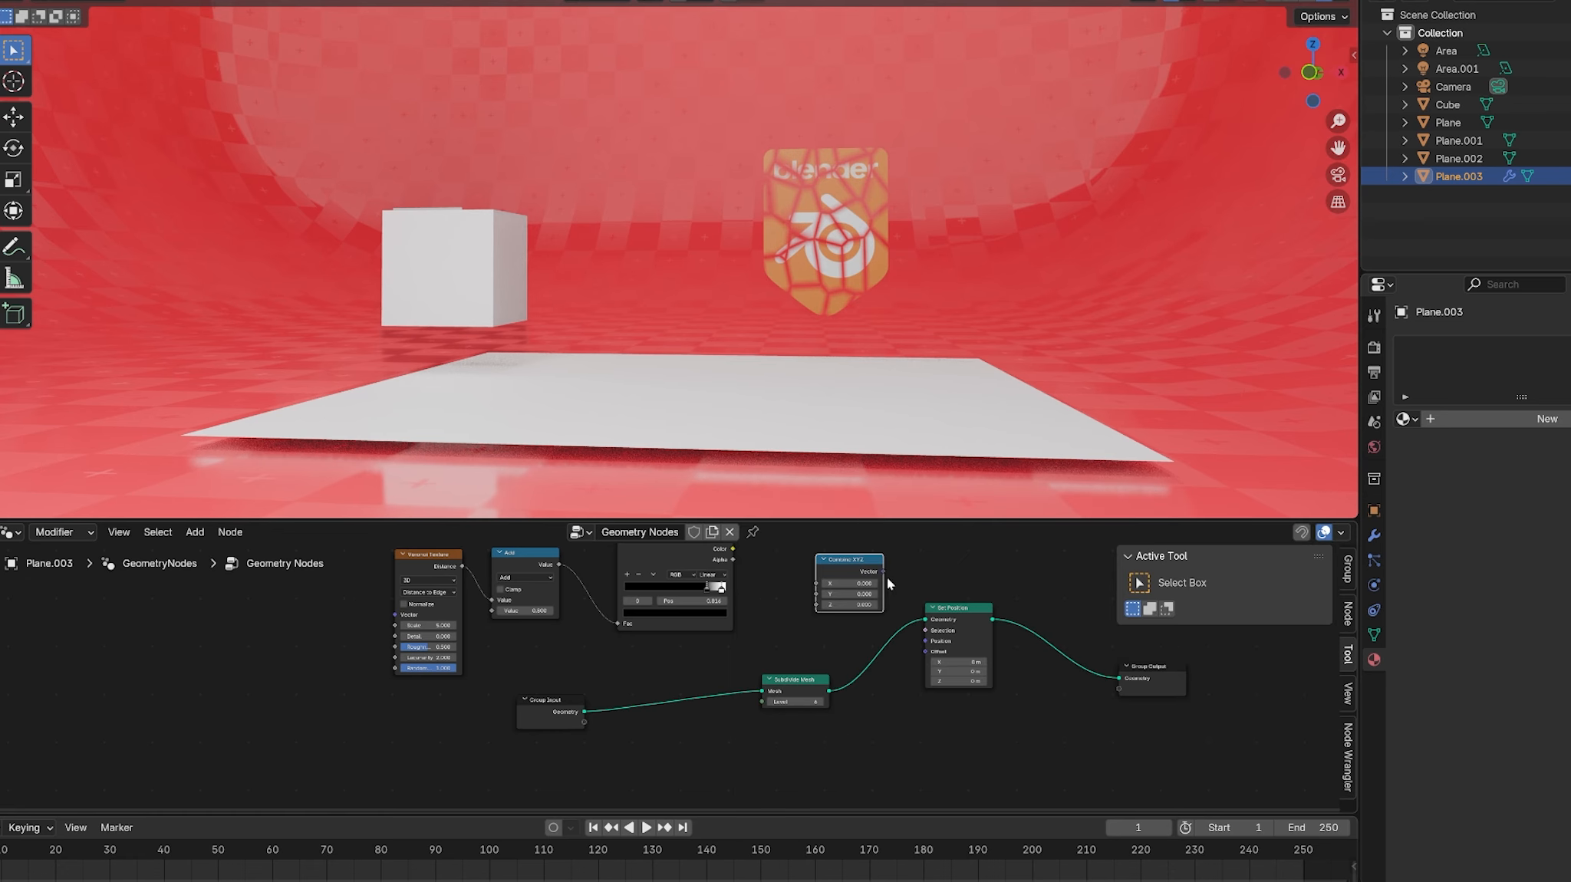
{"action": "left_click_drag", "start_coordinate": [884, 572], "coordinate": [924, 655]}
{"action": "middle_click_drag", "start_coordinate": [810, 643], "coordinate": [895, 705]}
{"action": "left_click_drag", "start_coordinate": [733, 549], "coordinate": [816, 605]}
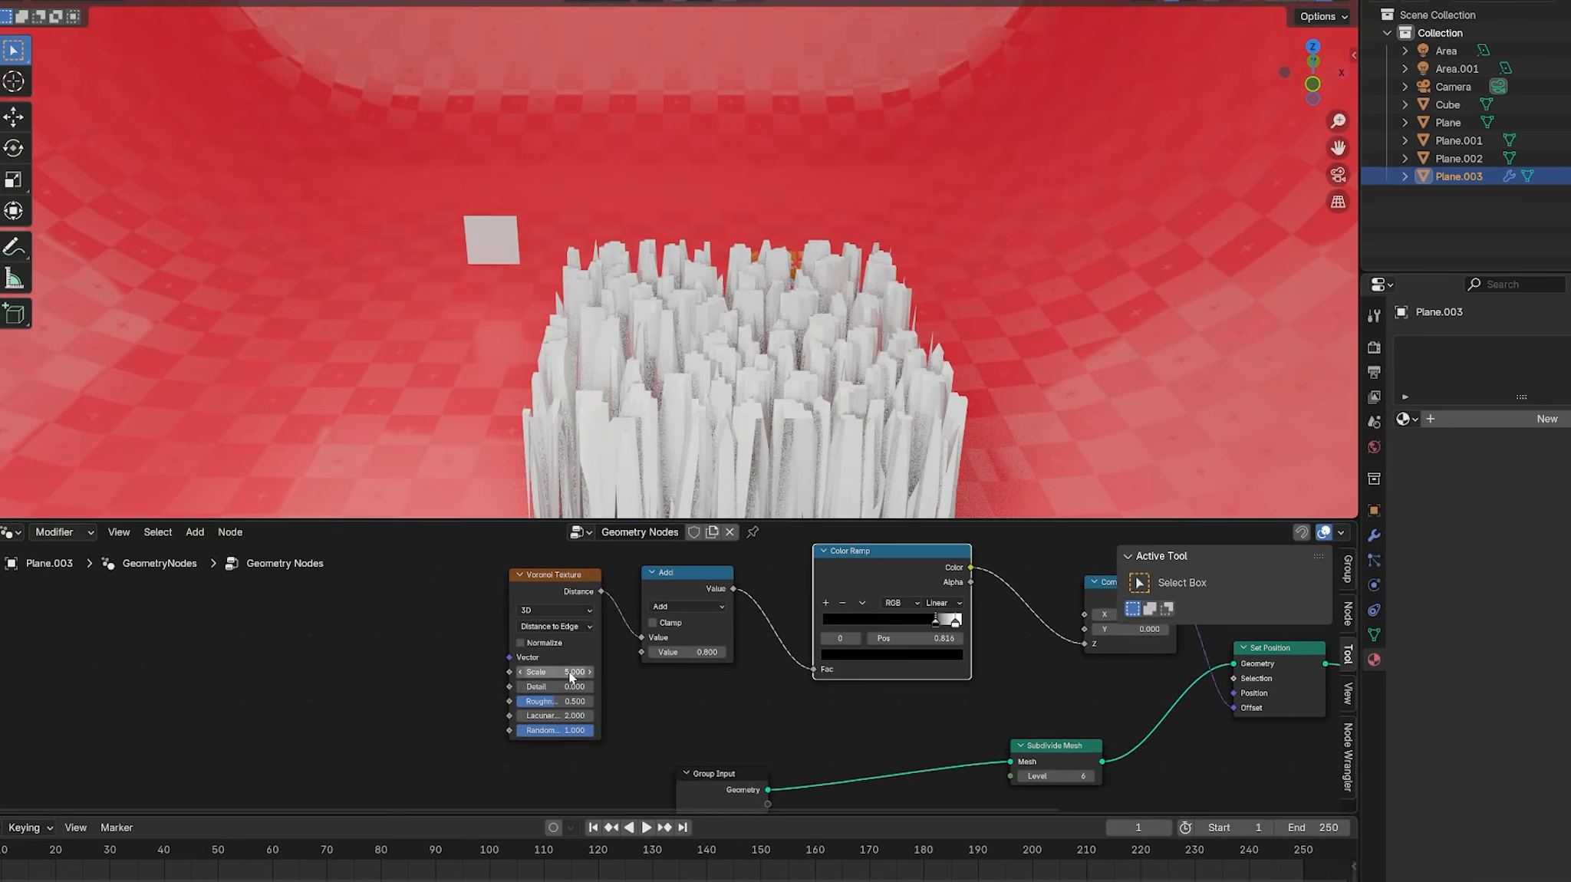
Step: Set the Voronoi Texture's Scale to -1.200 in the geometry node tree and view the displaced plane from the front
{"action": "left_click_drag", "start_coordinate": [571, 672], "coordinate": [426, 672]}
{"action": "middle_click_drag", "start_coordinate": [701, 687], "coordinate": [477, 673]}
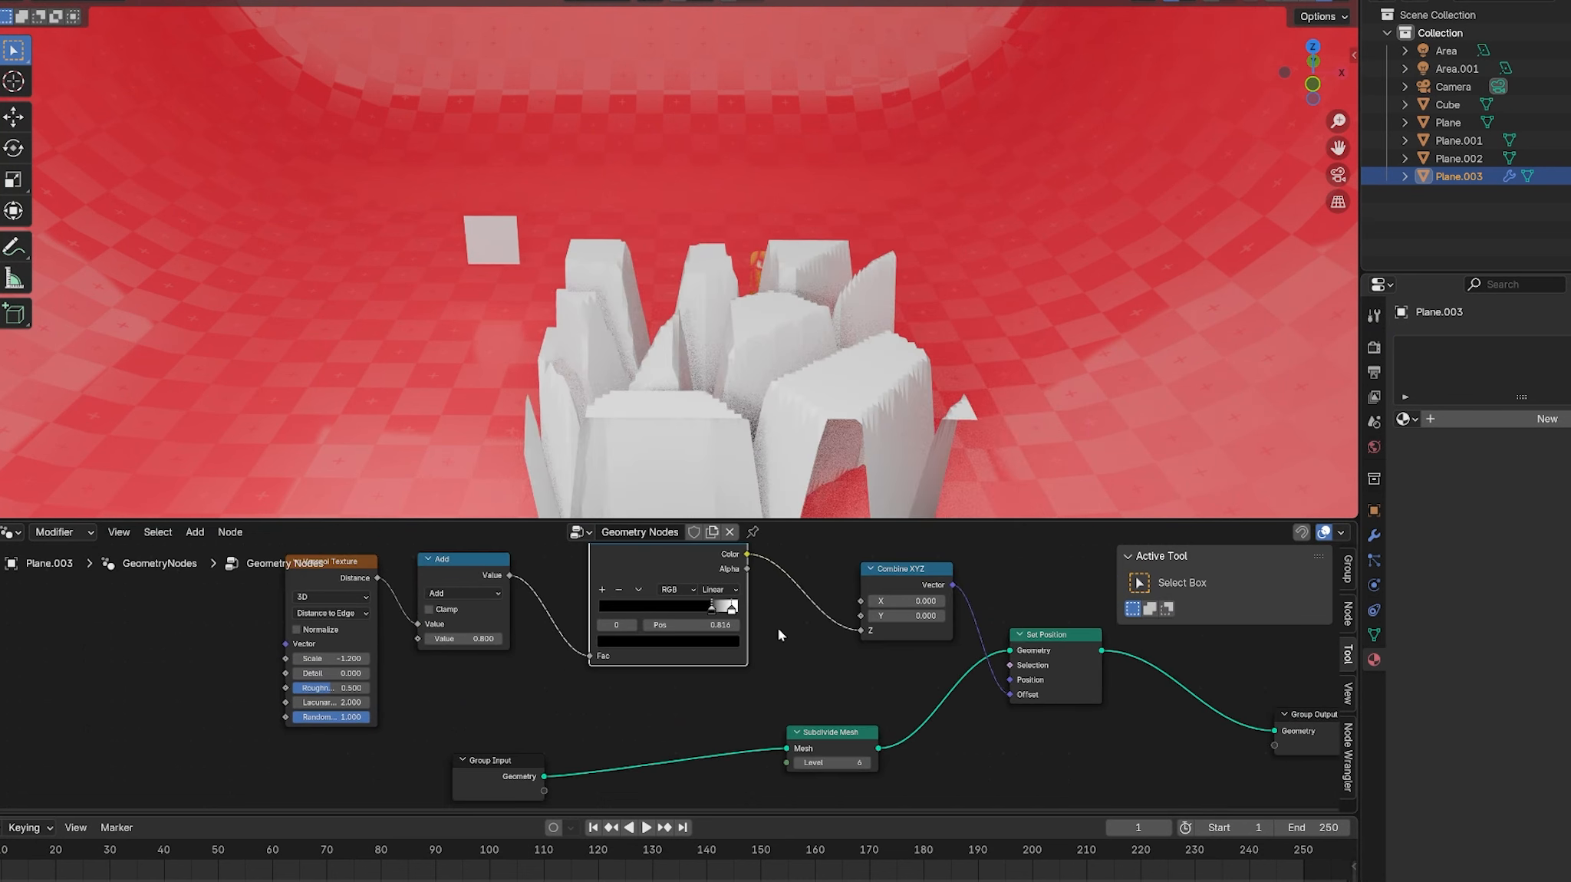
{"action": "scroll", "coordinate": [841, 649], "scroll_direction": "down", "scroll_amount": 1}
{"action": "key", "text": "KP_1"}
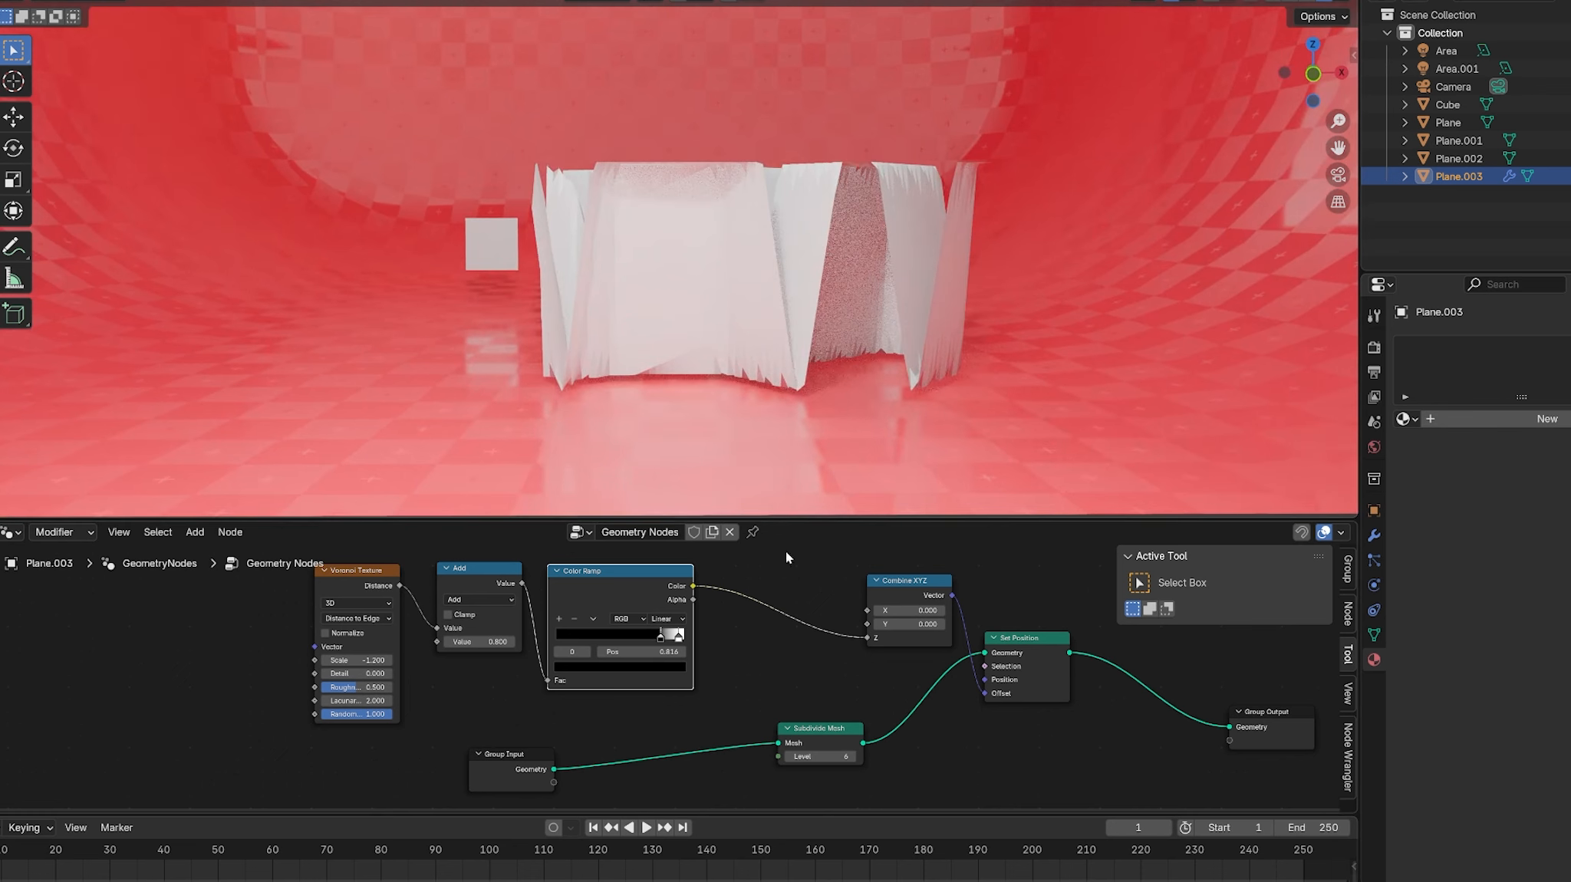
Step: Insert a Math node set to Multiply with a value of 0.130 between the Color Ramp and Combine XYZ
{"action": "key", "text": "shift+a"}
{"action": "left_click", "coordinate": [776, 524]}
{"action": "type", "text": "math"}
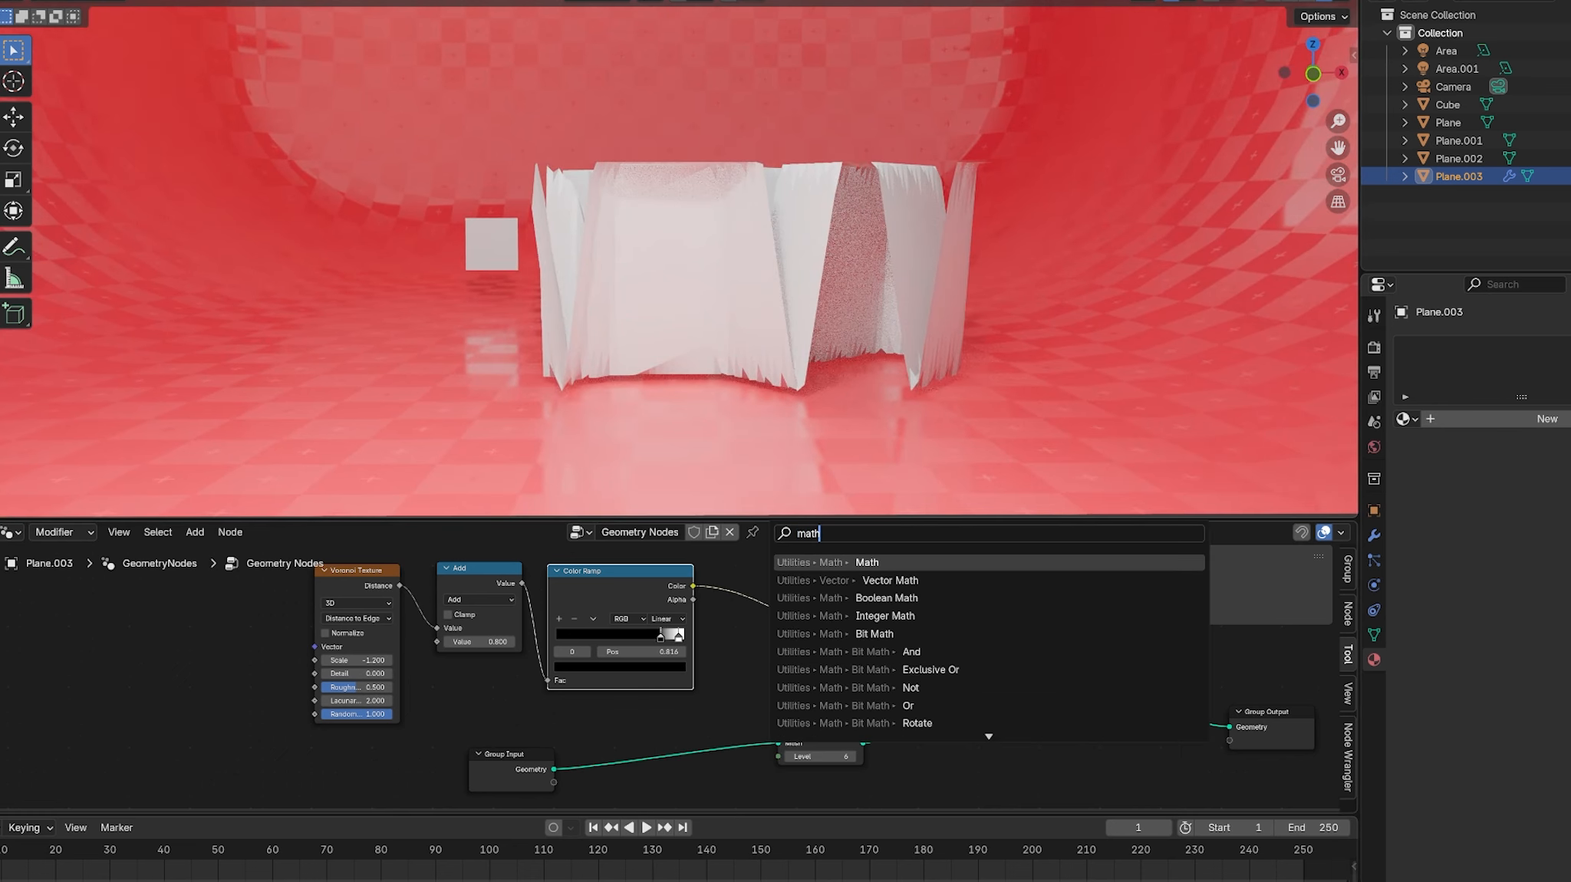
{"action": "key", "text": "Return"}
{"action": "left_click", "coordinate": [792, 570]}
{"action": "left_click", "coordinate": [800, 602]}
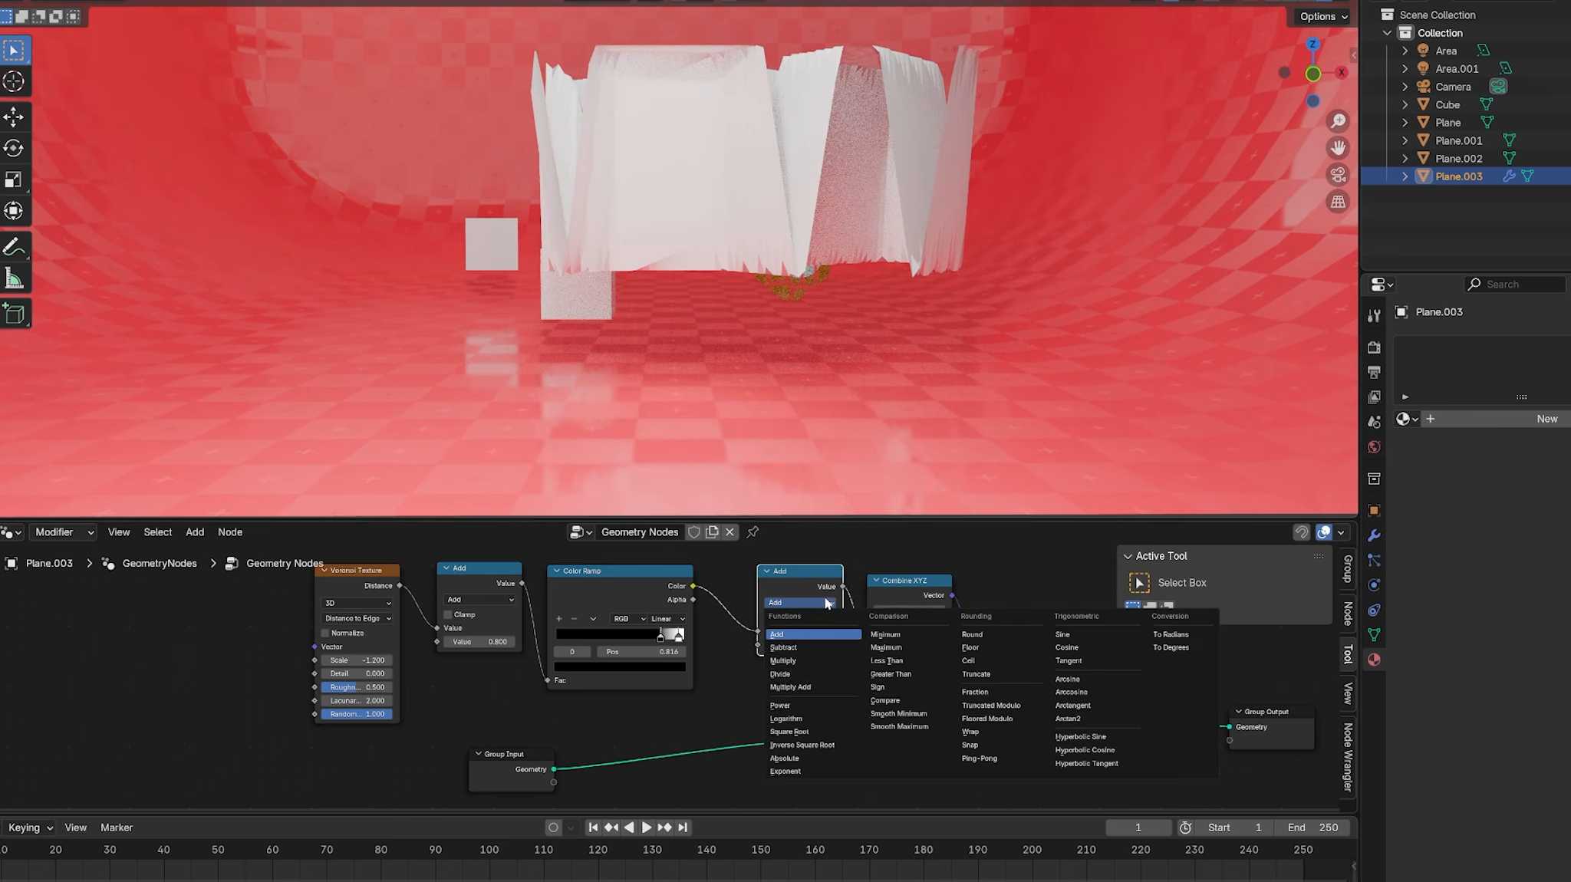
{"action": "left_click", "coordinate": [788, 661]}
{"action": "left_click_drag", "start_coordinate": [800, 645], "coordinate": [771, 645]}
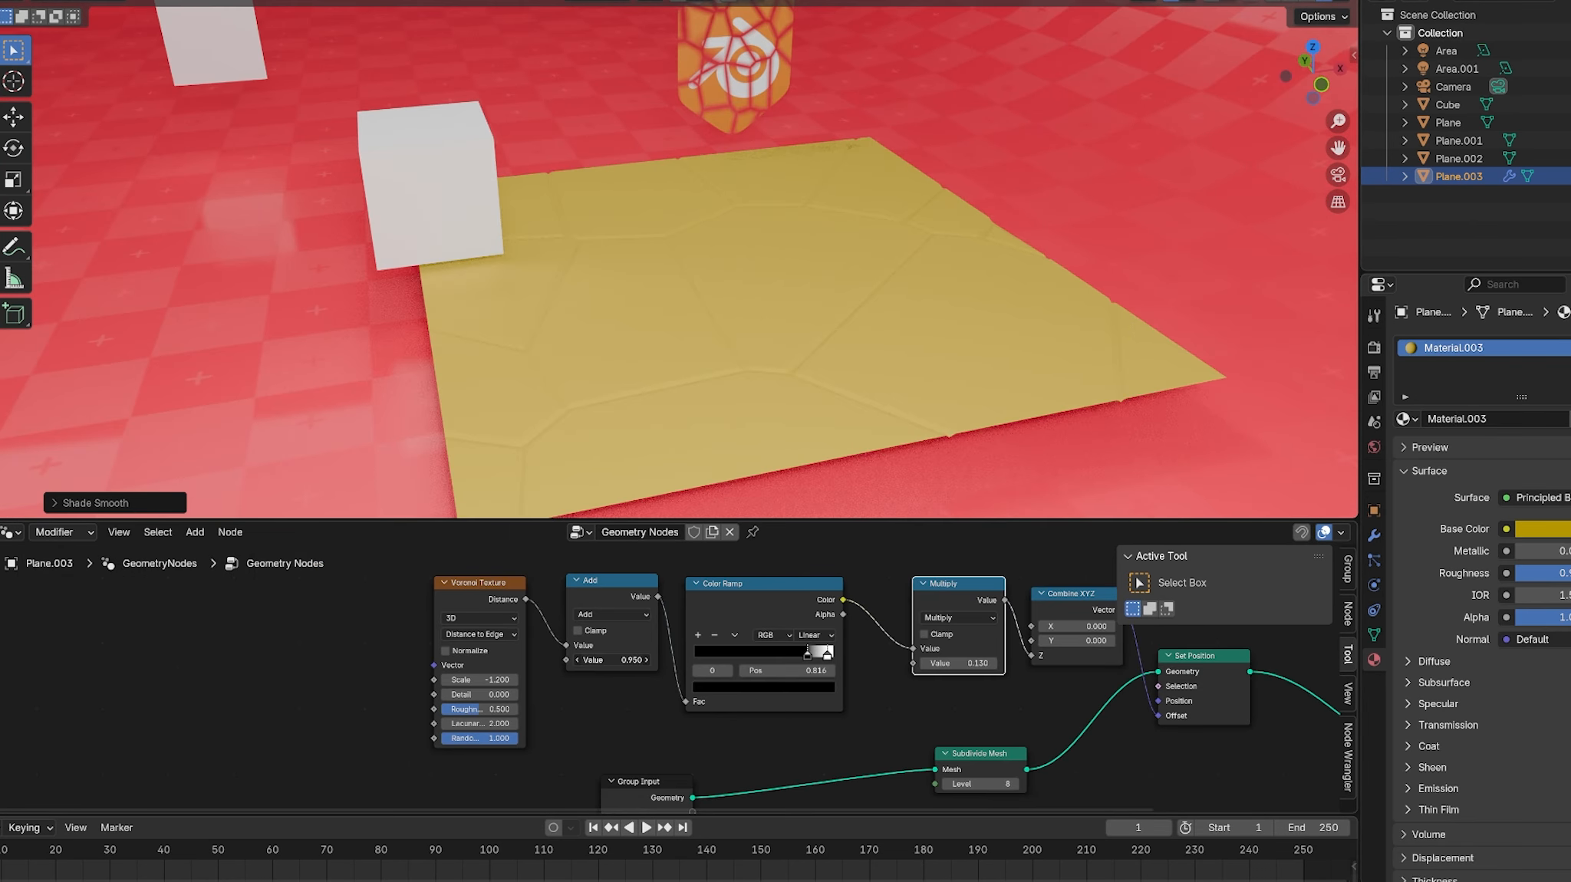
Step: Adjust the Add node's Value to 0.840 to change how the plane's cracked displacement spreads
{"action": "left_click_drag", "start_coordinate": [630, 659], "coordinate": [649, 659]}
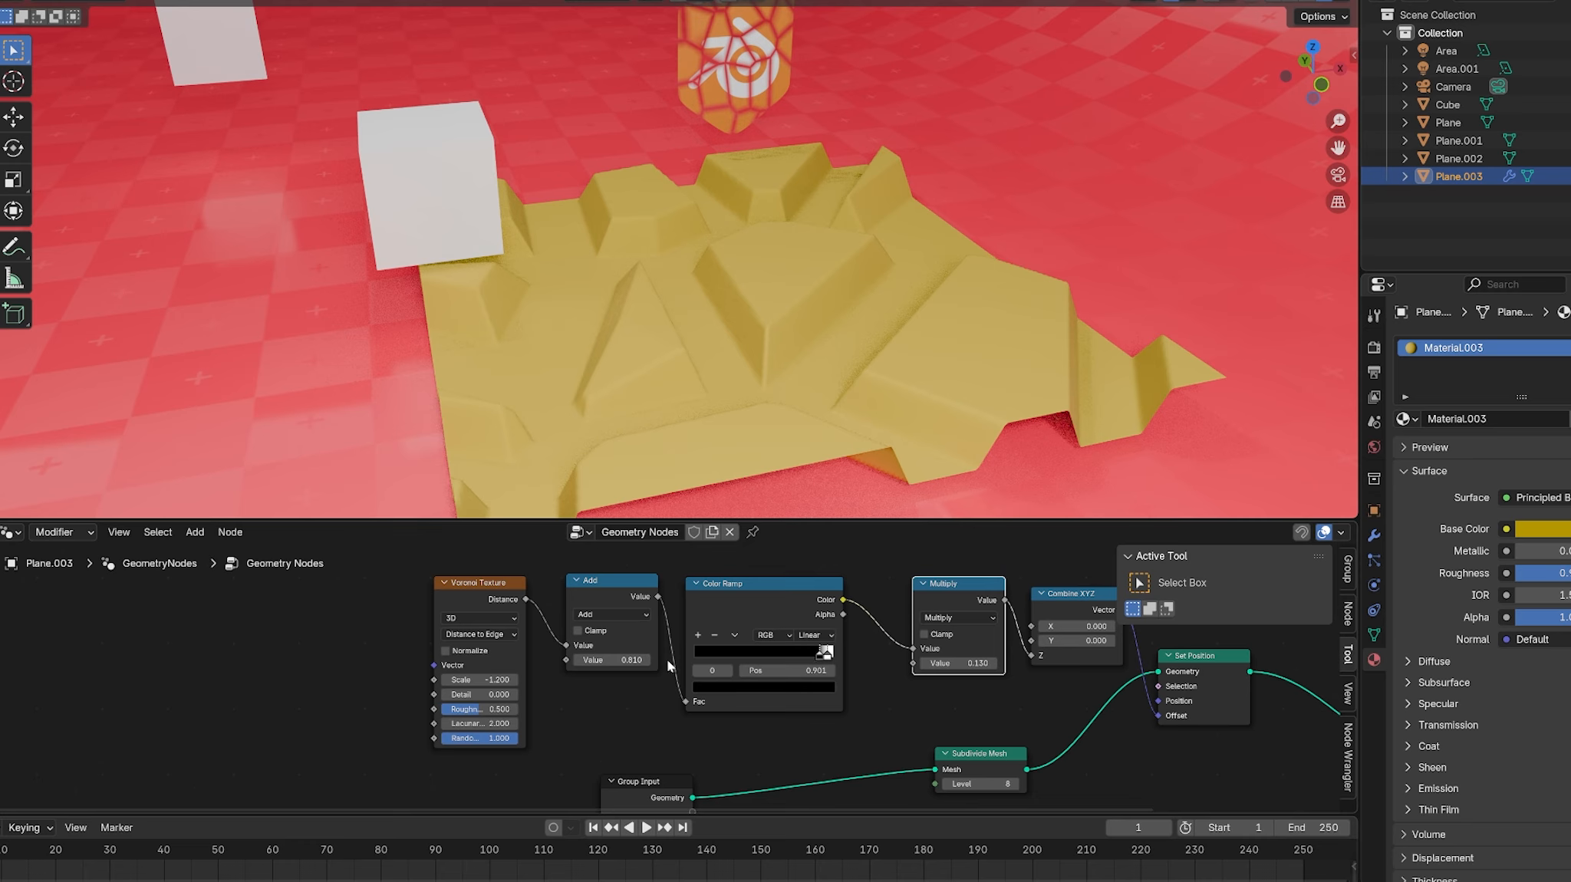
{"action": "mouse_move", "coordinate": [649, 659]}
{"action": "left_mouse_down"}
{"action": "mouse_move", "coordinate": [619, 659]}
{"action": "mouse_move", "coordinate": [663, 659]}
{"action": "left_mouse_up"}
Step: Remove the Multiply, Combine XYZ and Set Position nodes, leaving Subdivide Mesh linked to the Group Output
{"action": "scroll", "coordinate": [704, 661], "scroll_direction": "down", "scroll_amount": 4}
{"action": "middle_click_drag", "start_coordinate": [825, 645], "coordinate": [626, 642]}
{"action": "left_click", "coordinate": [872, 668], "text": "shift"}
{"action": "key", "text": "ctrl+x"}
{"action": "left_click_drag", "start_coordinate": [391, 581], "coordinate": [614, 714]}
{"action": "key", "text": "Home"}
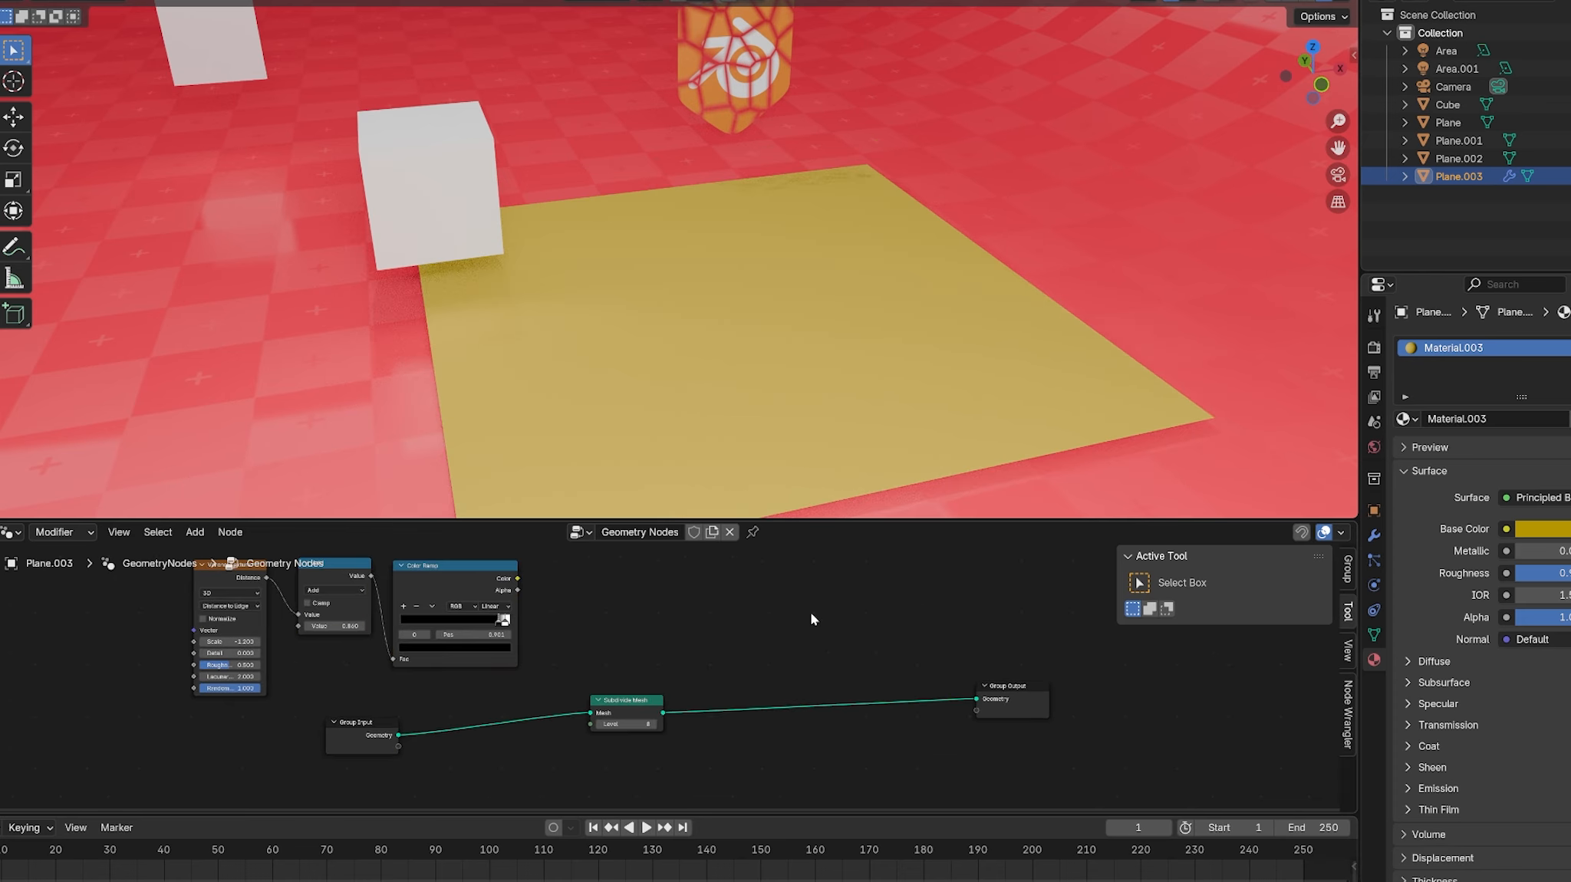
Step: Insert Instance on Points after Subdivide Mesh with a Cube as Instance, set its scale to 0.120 and the subdivision level to 4
{"action": "key", "text": "shift+a"}
{"action": "type", "text": "on p"}
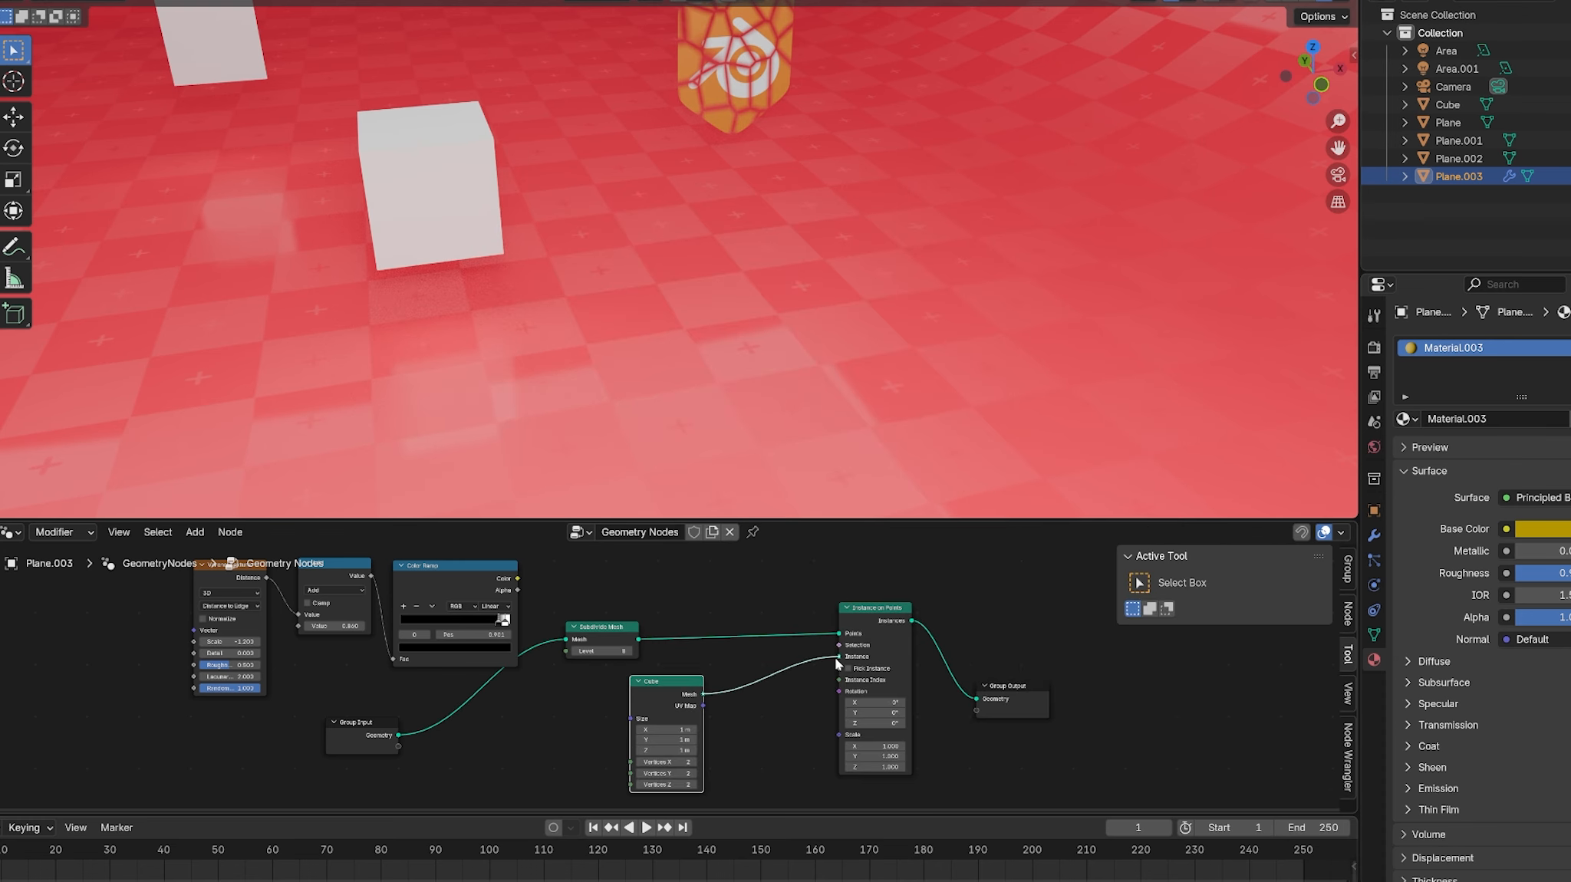
{"action": "left_click", "coordinate": [620, 653]}
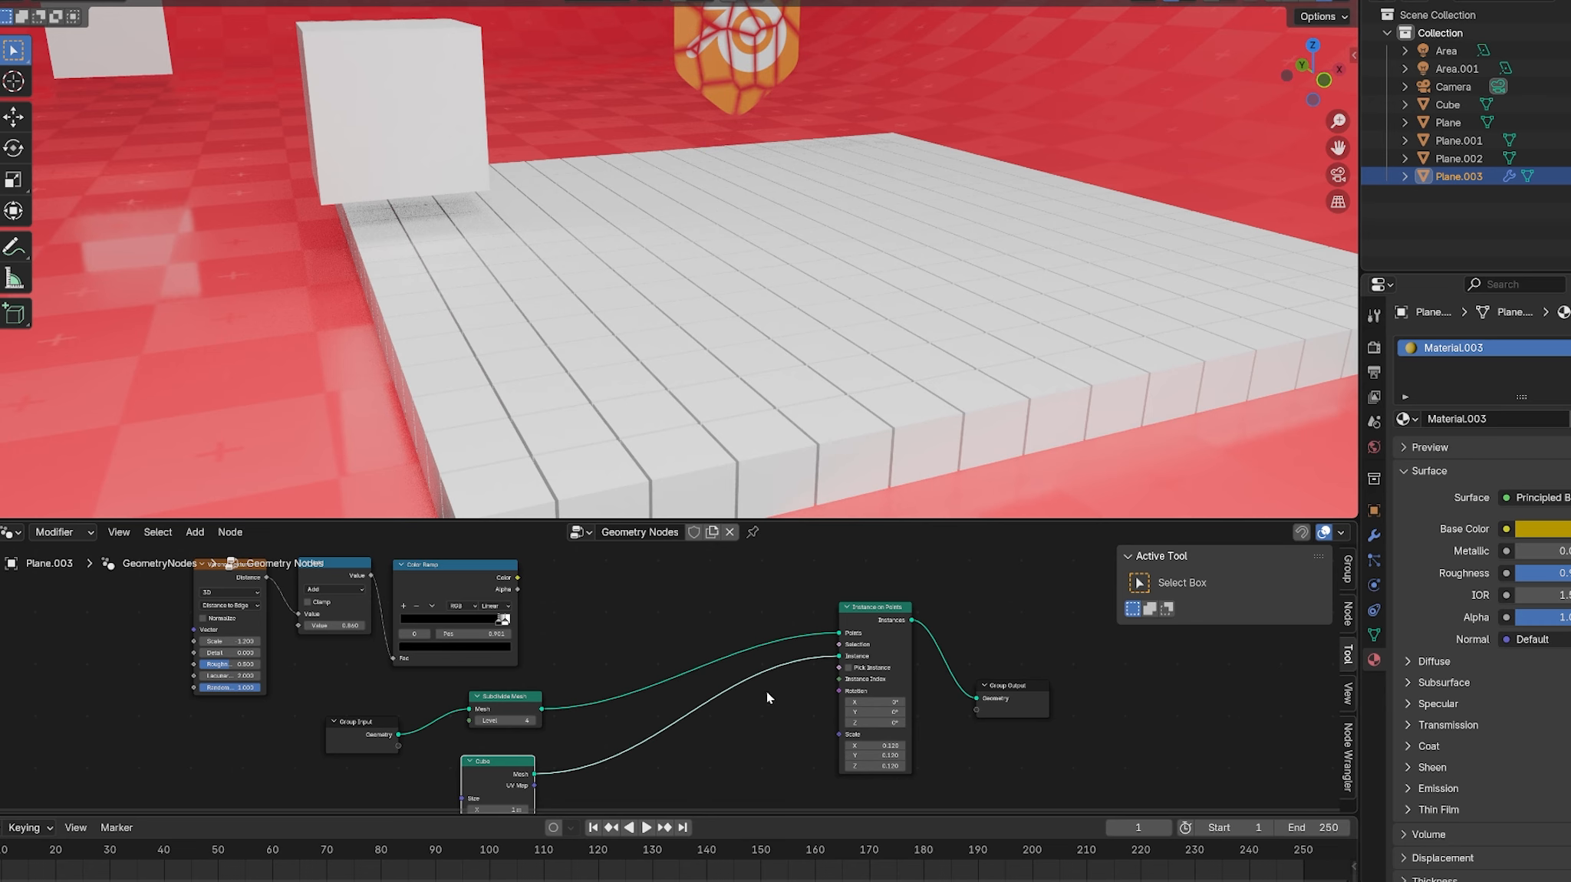
Step: Add a Random Value node and link it to the Rotation of Instance on Points
{"action": "middle_click_drag", "start_coordinate": [653, 671], "coordinate": [670, 657]}
{"action": "key", "text": "shift+a"}
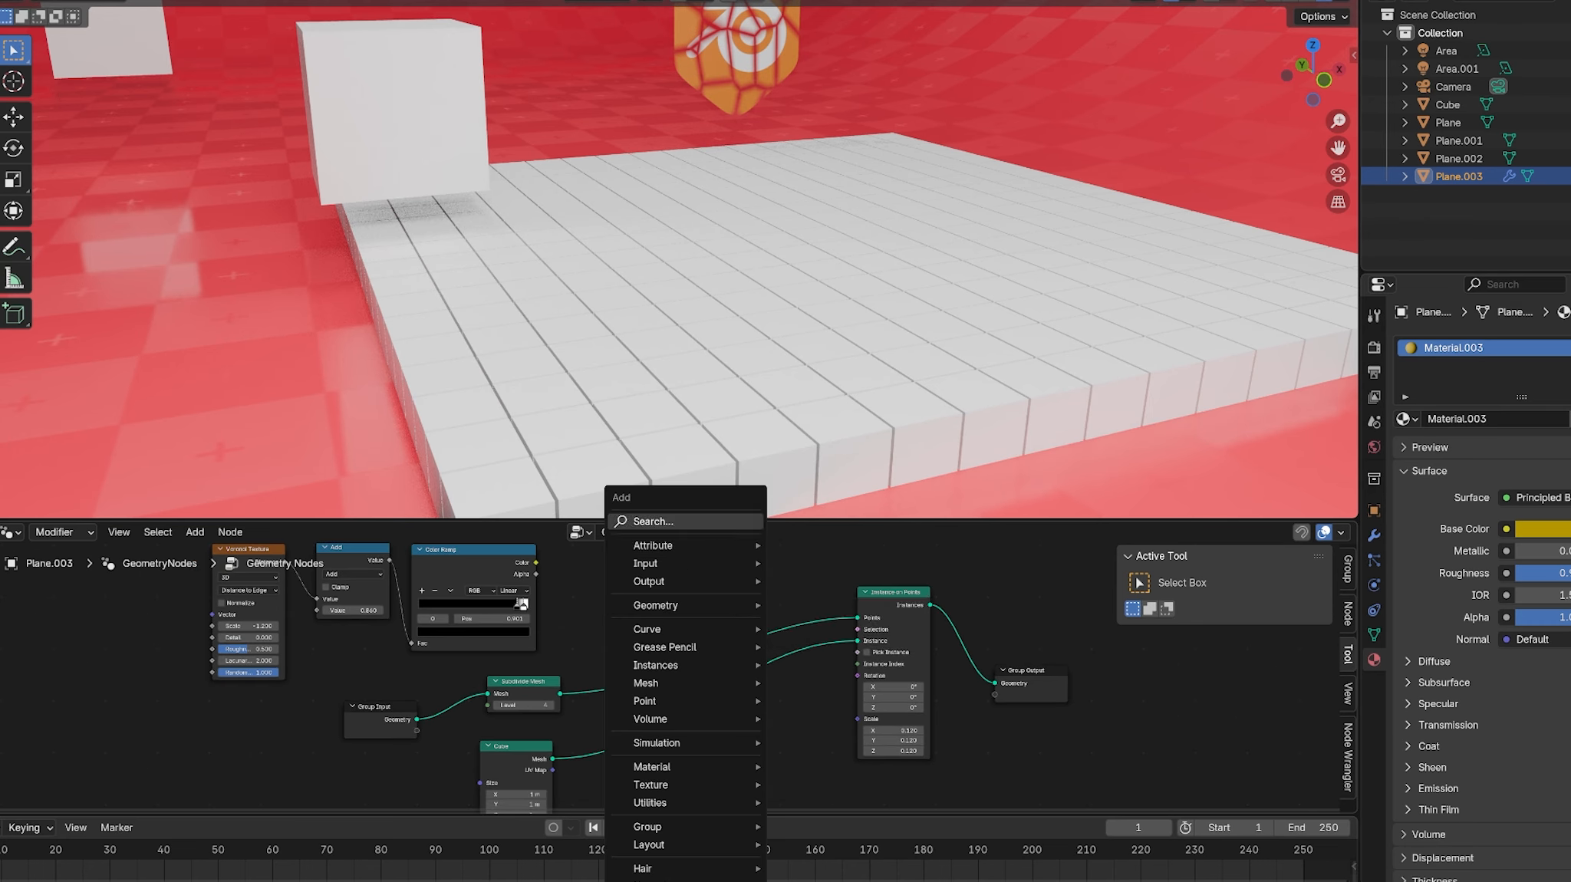
{"action": "type", "text": "random"}
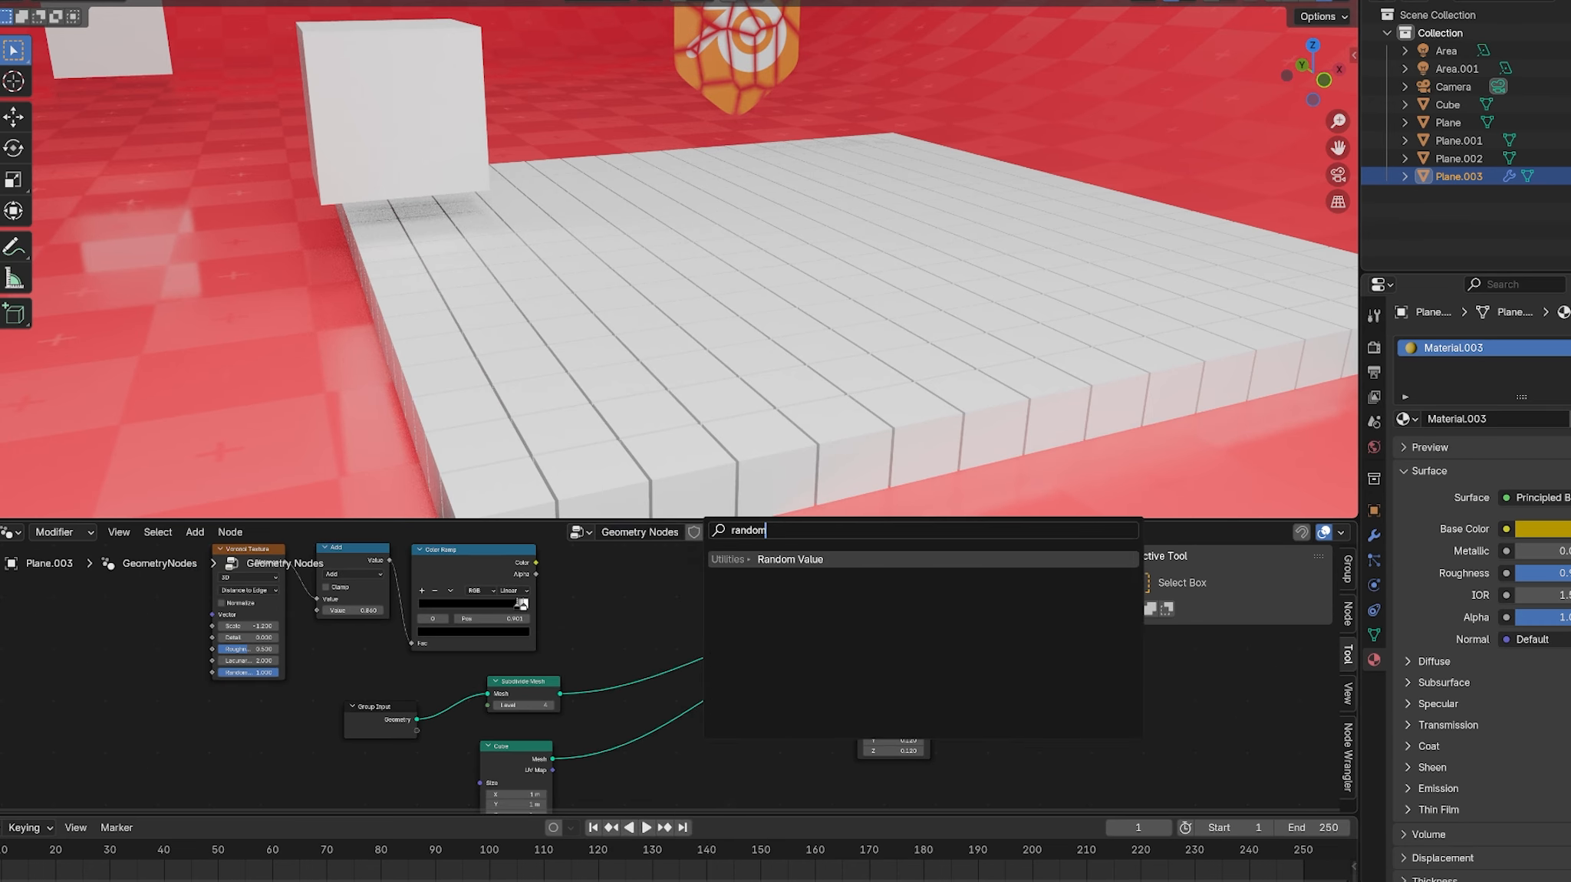
{"action": "key", "text": "Return"}
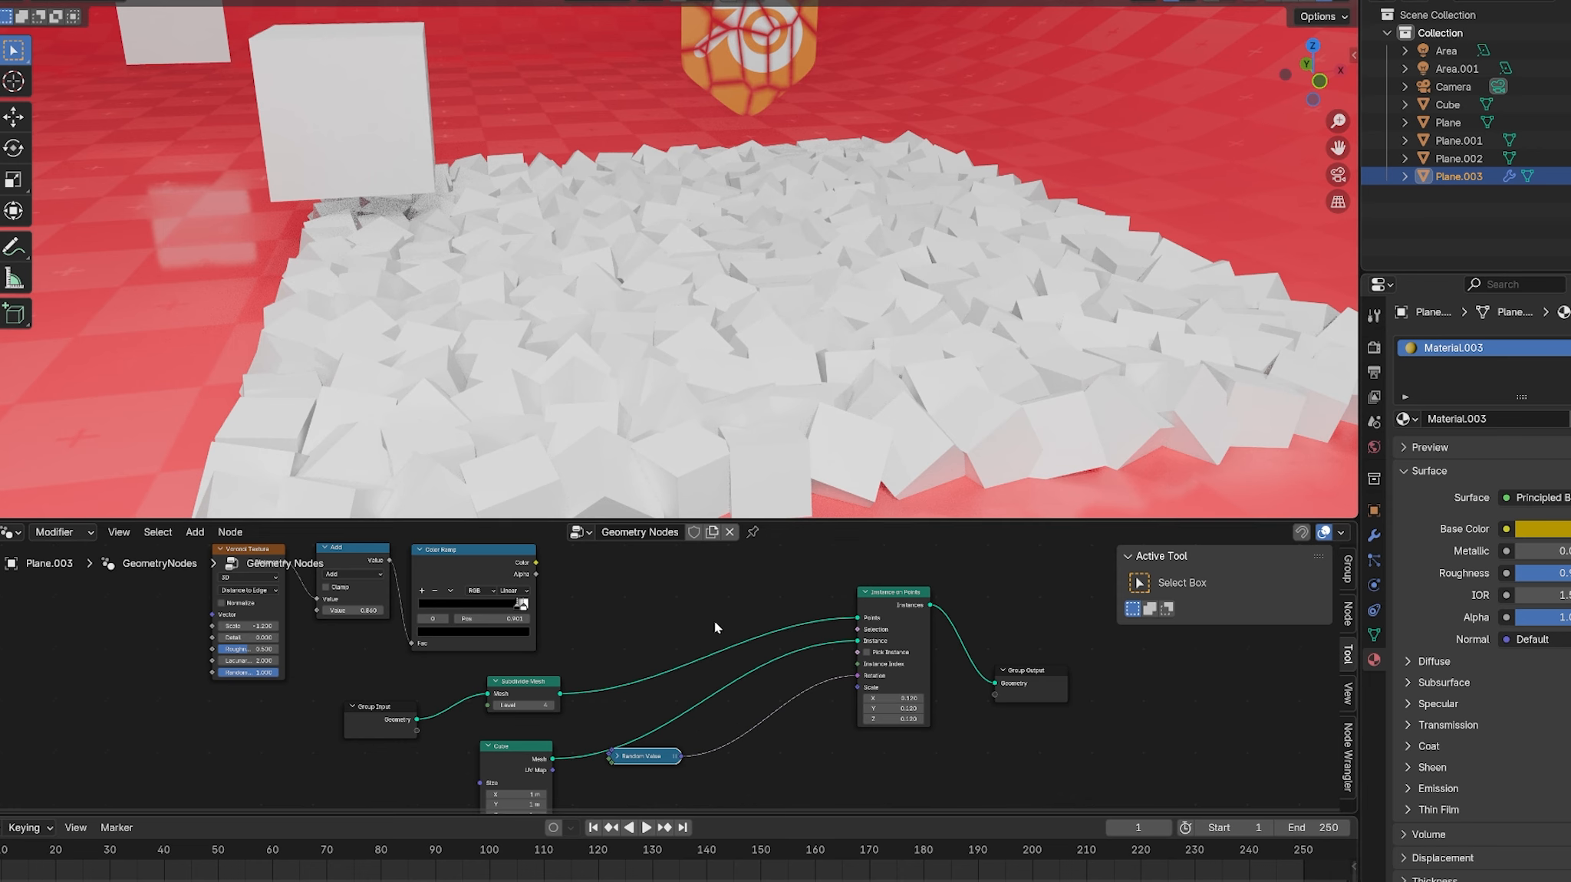
Step: Insert a vector Scale node between Random Value and the Rotation of Instance on Points
{"action": "middle_click_drag", "start_coordinate": [715, 622], "coordinate": [718, 612]}
{"action": "key", "text": "shift+a"}
{"action": "left_click", "coordinate": [664, 522]}
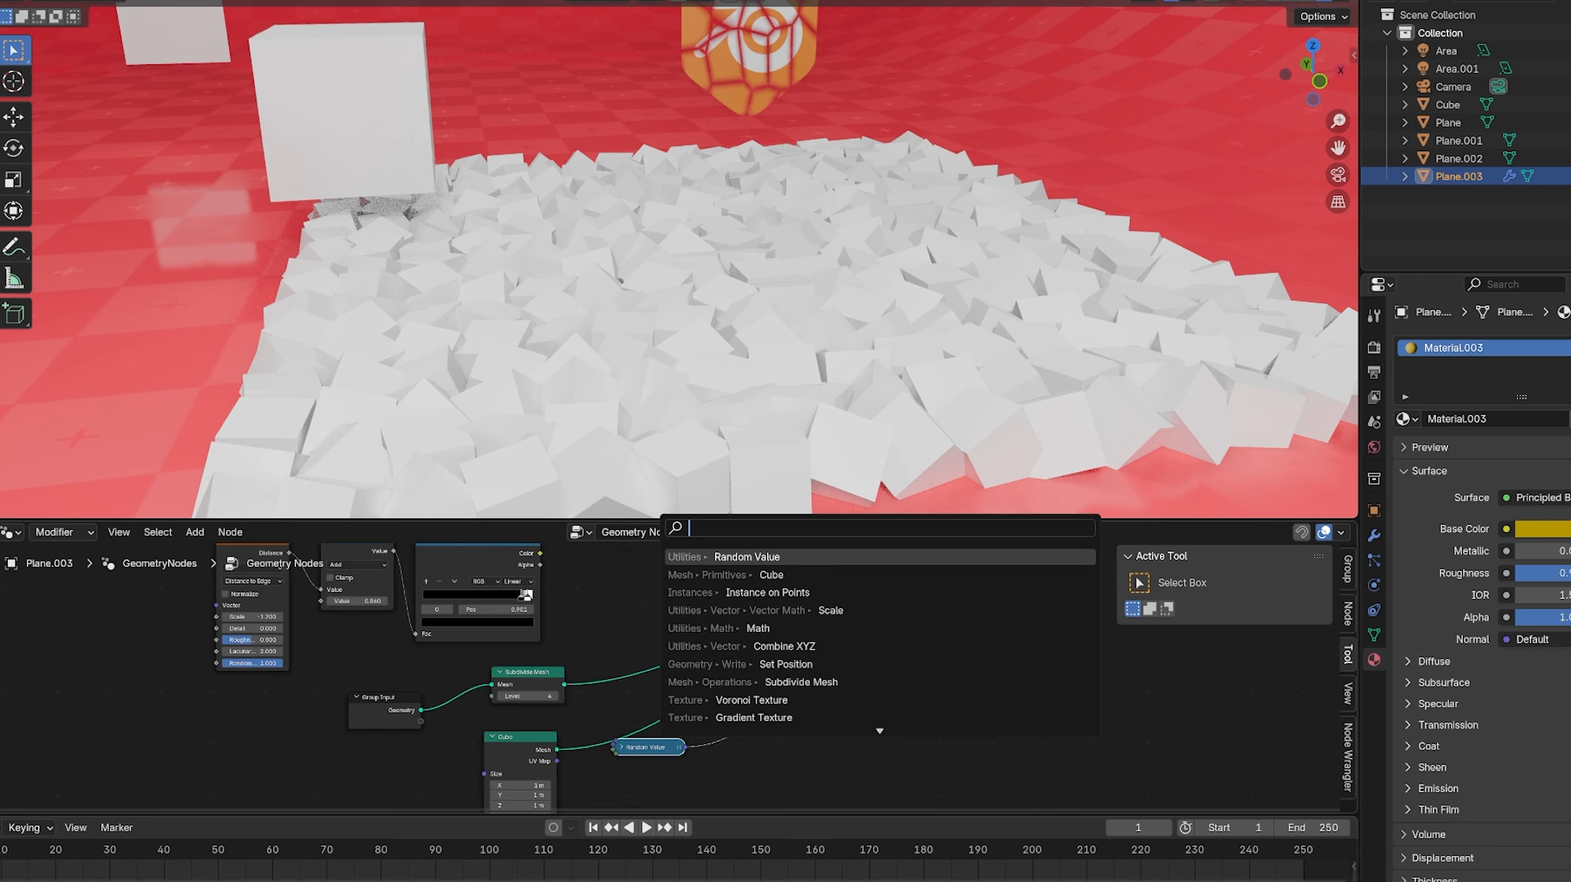
{"action": "type", "text": "scale"}
{"action": "key", "text": "Return"}
{"action": "left_click", "coordinate": [767, 693]}
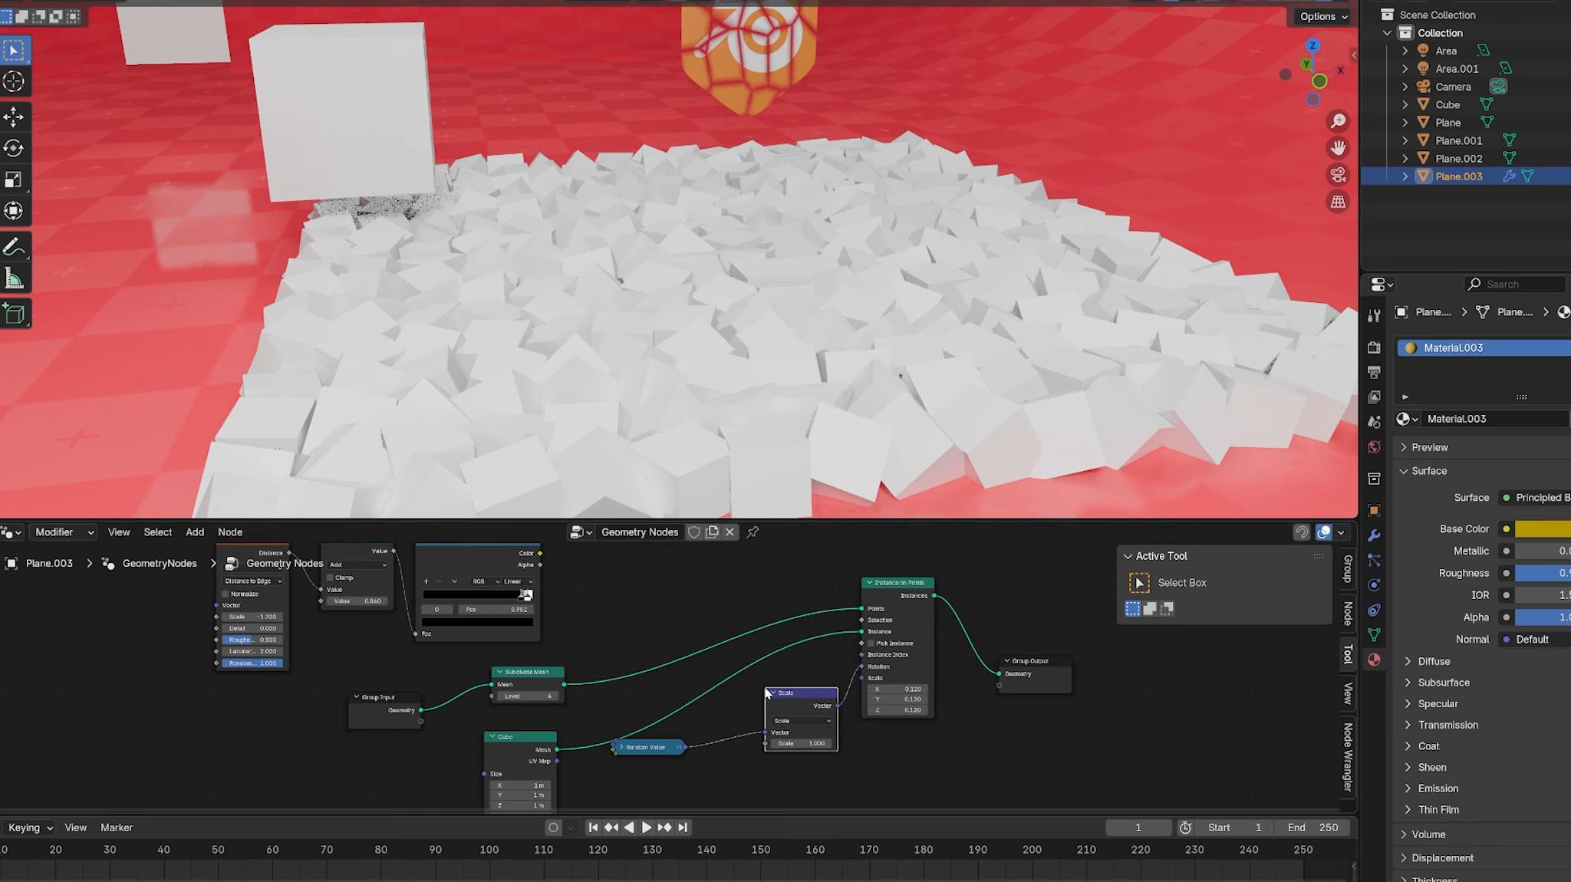
Step: Link the Color Ramp's Color to the Scale input of the vector Scale node
{"action": "middle_click_drag", "start_coordinate": [538, 563], "coordinate": [546, 577]}
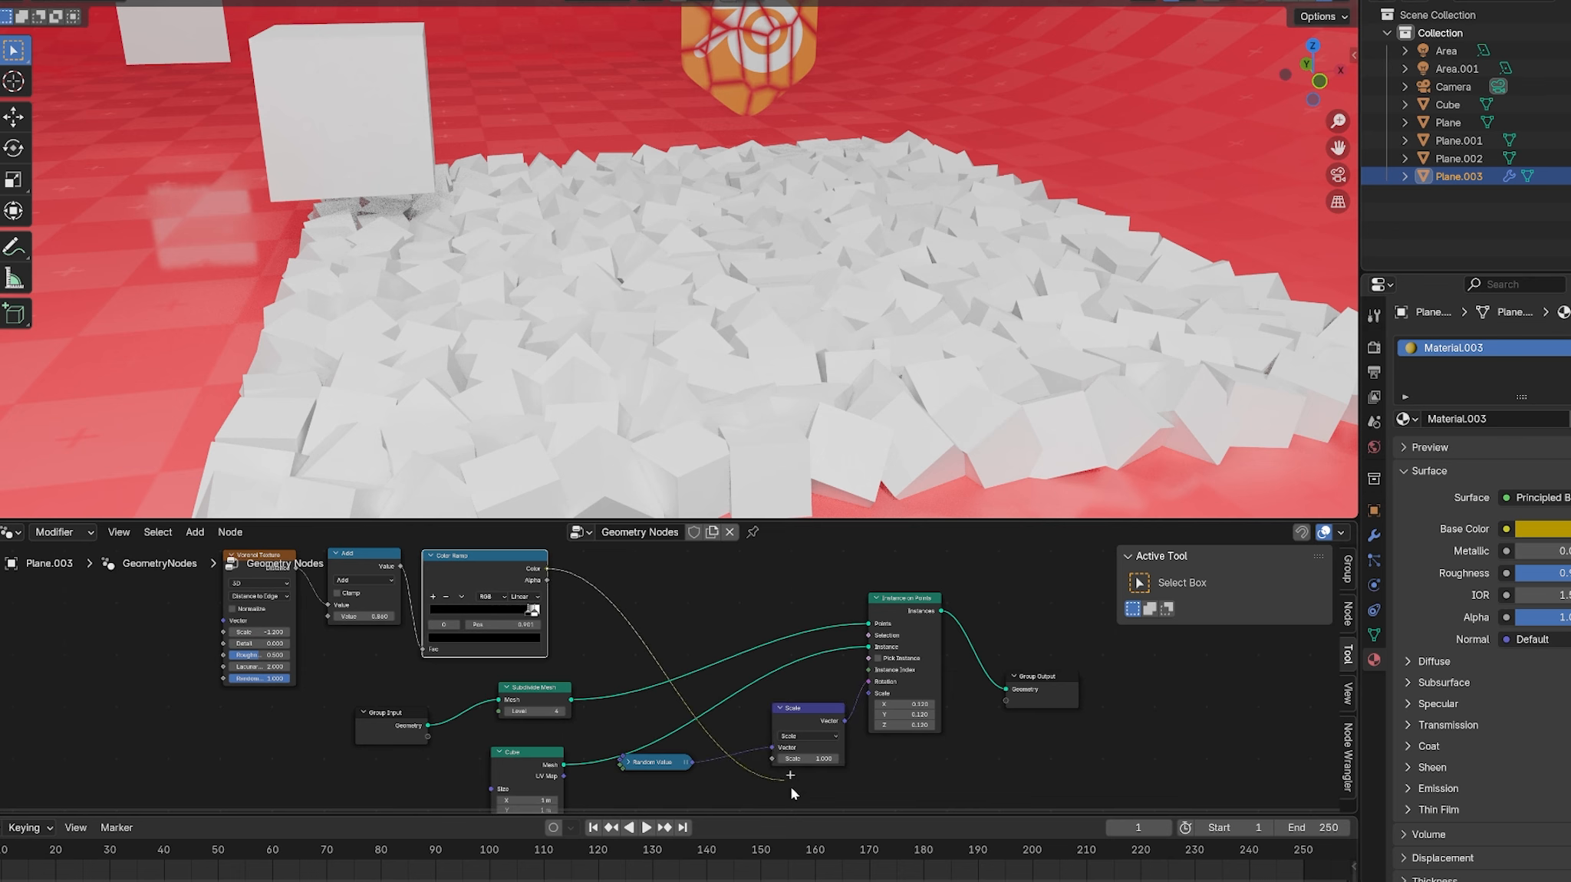
{"action": "left_click_drag", "start_coordinate": [790, 787], "coordinate": [773, 750]}
{"action": "scroll", "coordinate": [854, 341], "scroll_direction": "down", "scroll_amount": 2}
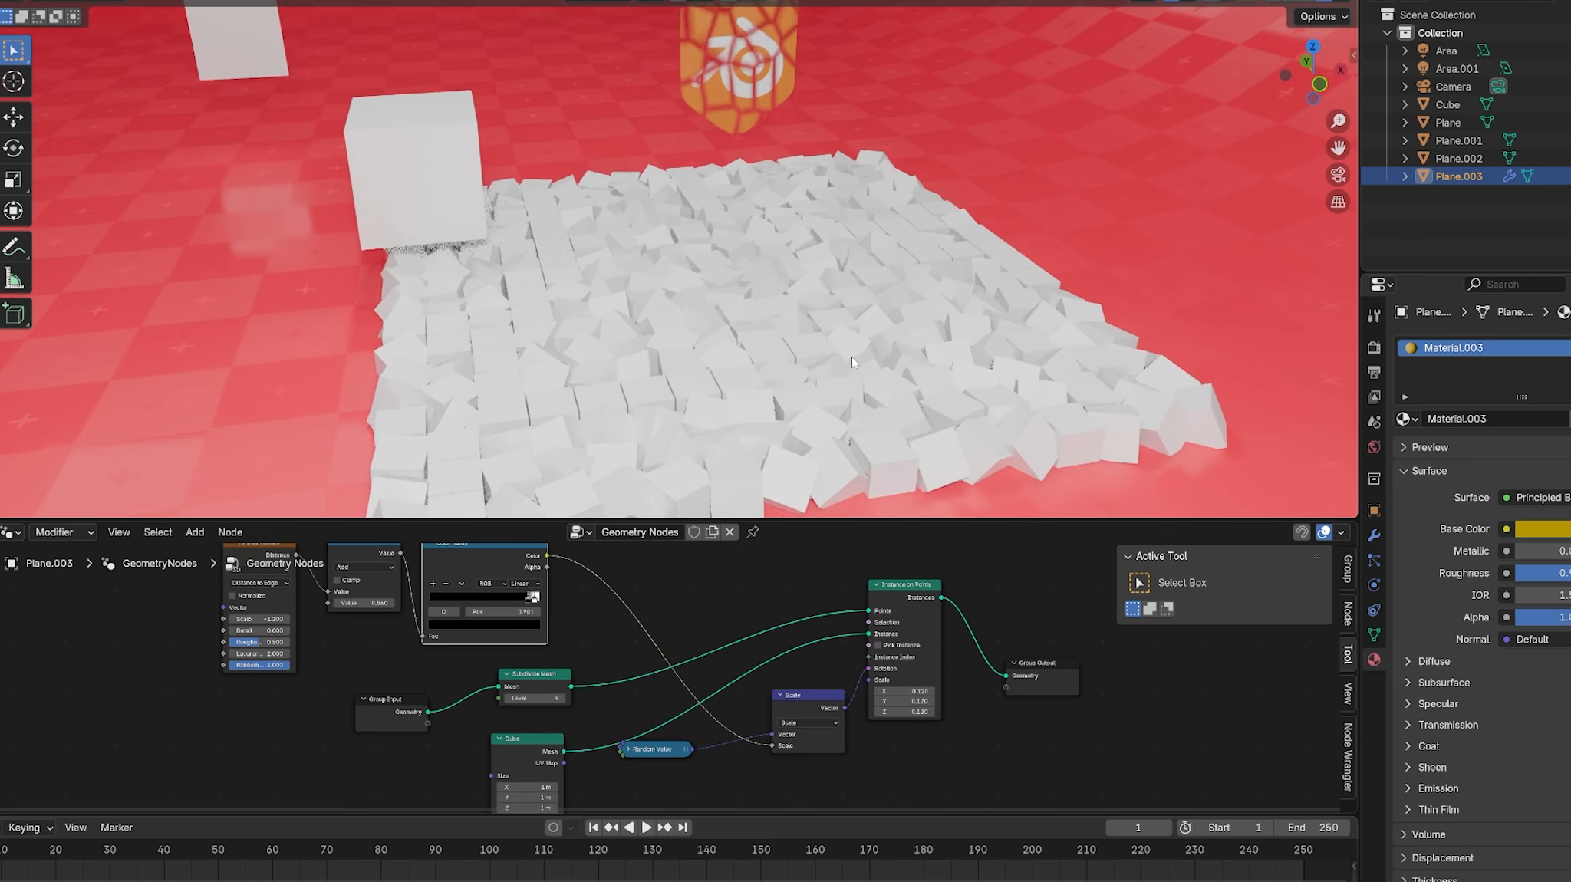
Step: Lower the Add node's Value to change which cubes receive the random rotation
{"action": "scroll", "coordinate": [460, 604], "scroll_direction": "up", "scroll_amount": 1}
{"action": "middle_click_drag", "start_coordinate": [327, 608], "coordinate": [629, 663]}
{"action": "left_click_drag", "start_coordinate": [629, 663], "coordinate": [587, 663]}
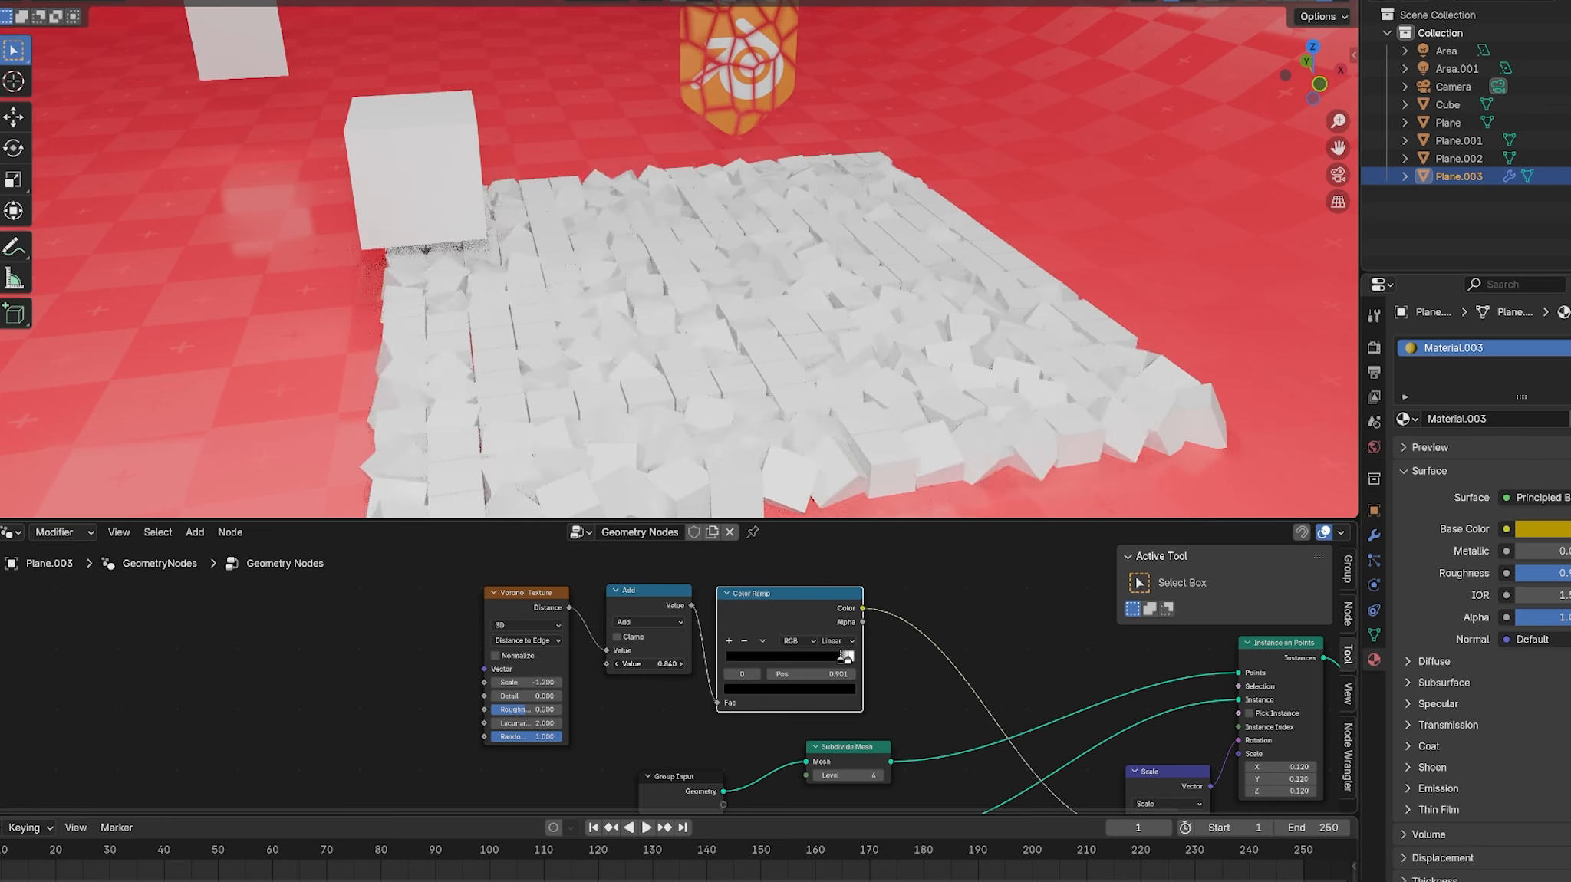
Step: Feed the Color Ramp's Color into the instances' Scale through a duplicated Scale node set to 0.110, and vary the Add node's Value
{"action": "scroll", "coordinate": [719, 595], "scroll_direction": "down", "scroll_amount": 2}
{"action": "left_click_drag", "start_coordinate": [949, 667], "coordinate": [980, 679]}
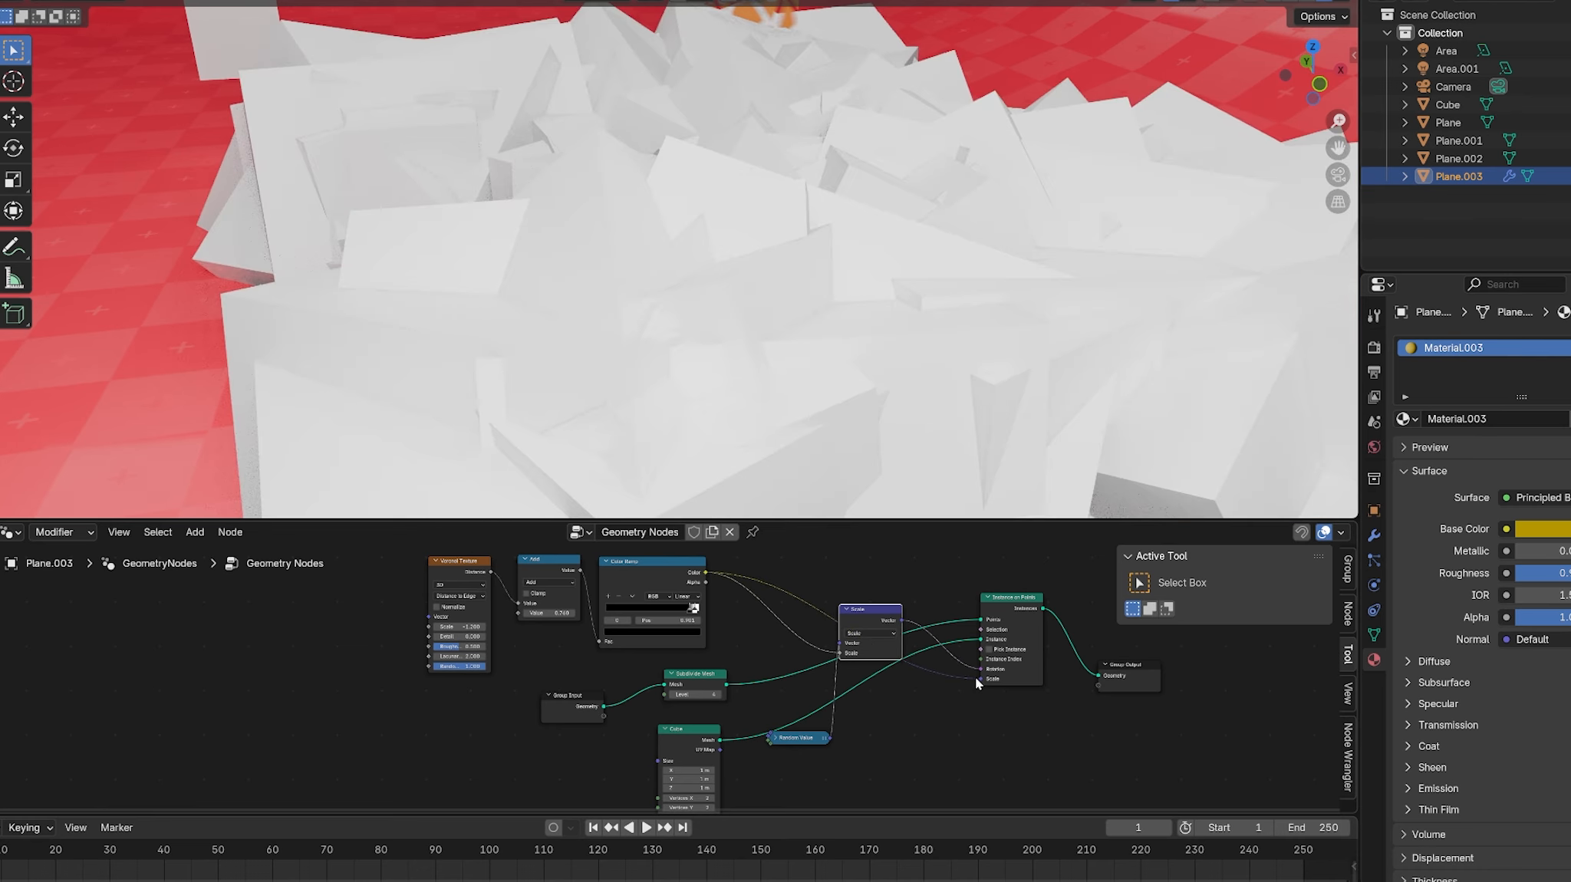
{"action": "key", "text": "shift+d"}
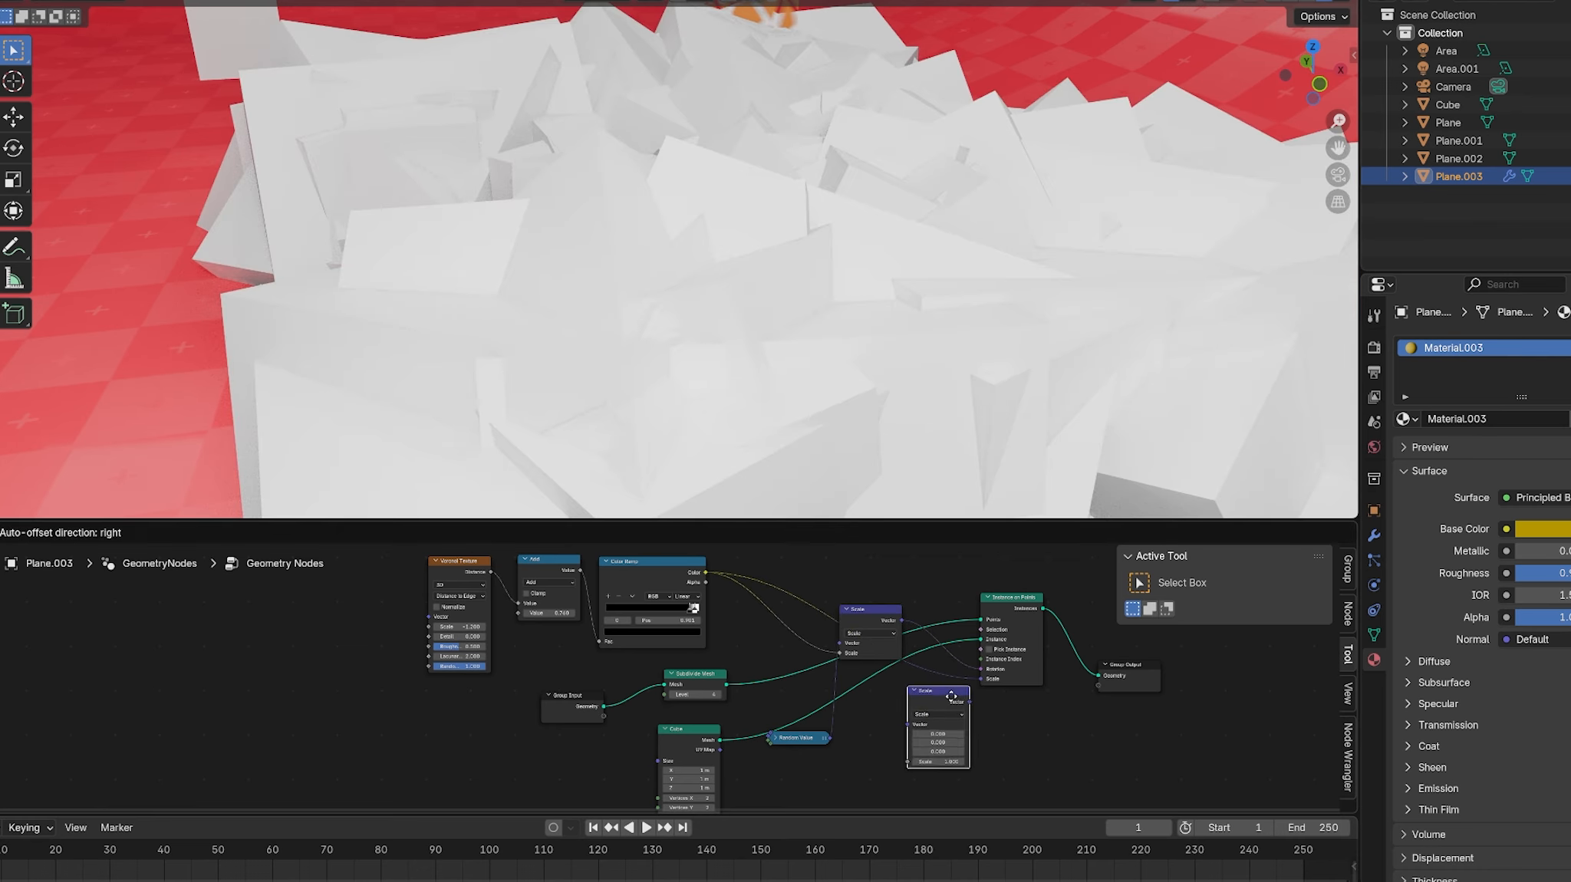
{"action": "left_click", "coordinate": [945, 682]}
{"action": "left_click_drag", "start_coordinate": [931, 721], "coordinate": [873, 721]}
{"action": "left_click_drag", "start_coordinate": [554, 614], "coordinate": [583, 613]}
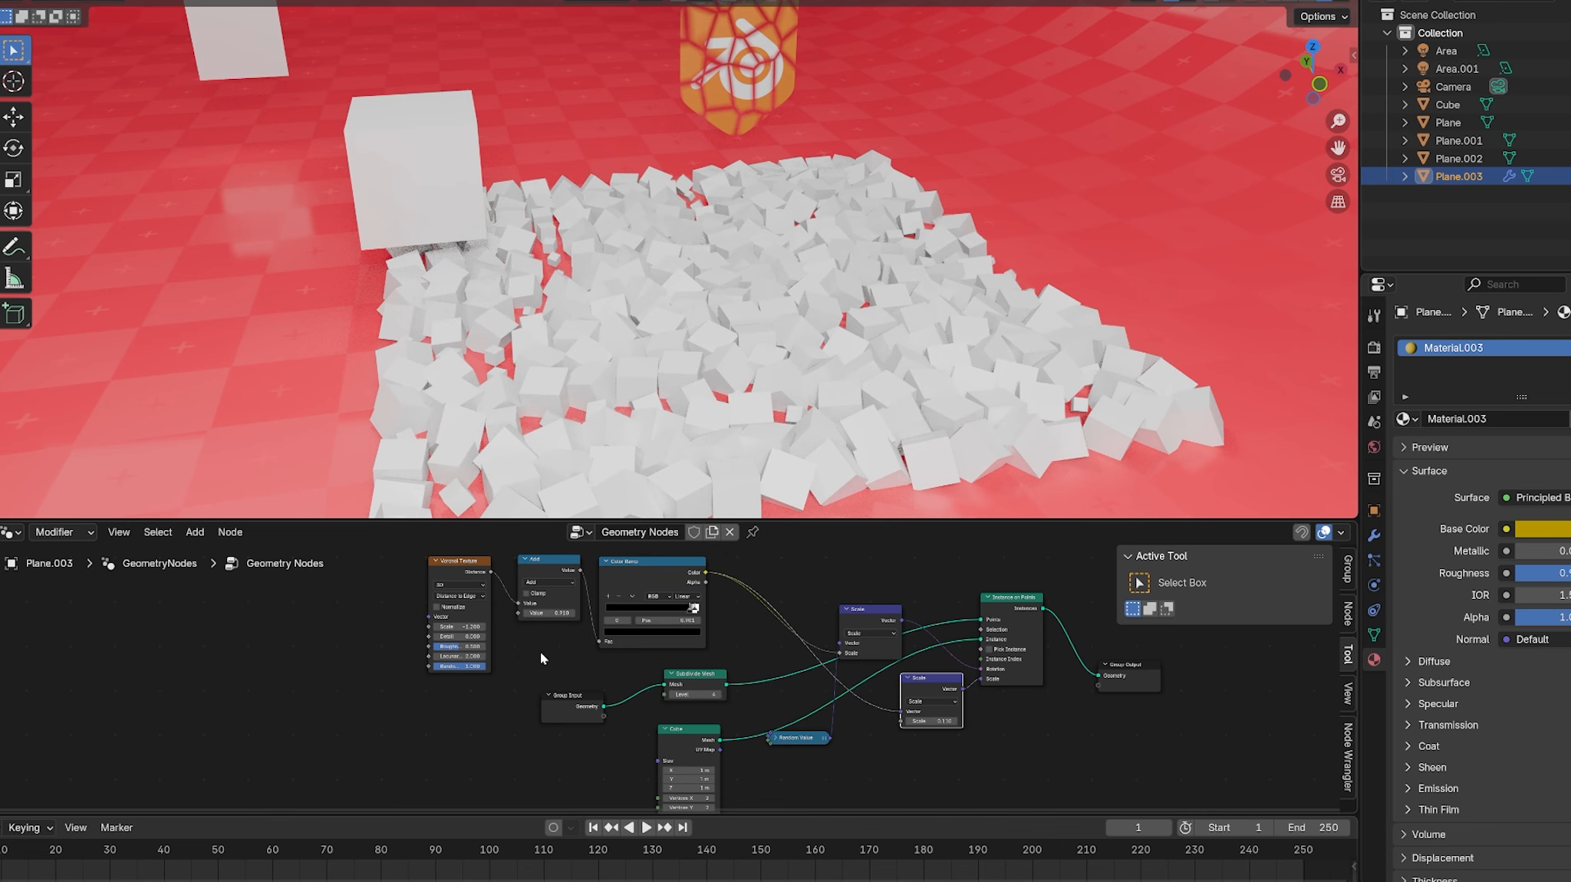
Step: Replace the Voronoi Texture with a Gradient Texture and link its Color to the Add node's Value
{"action": "key", "text": "shift+a"}
{"action": "type", "text": "grad"}
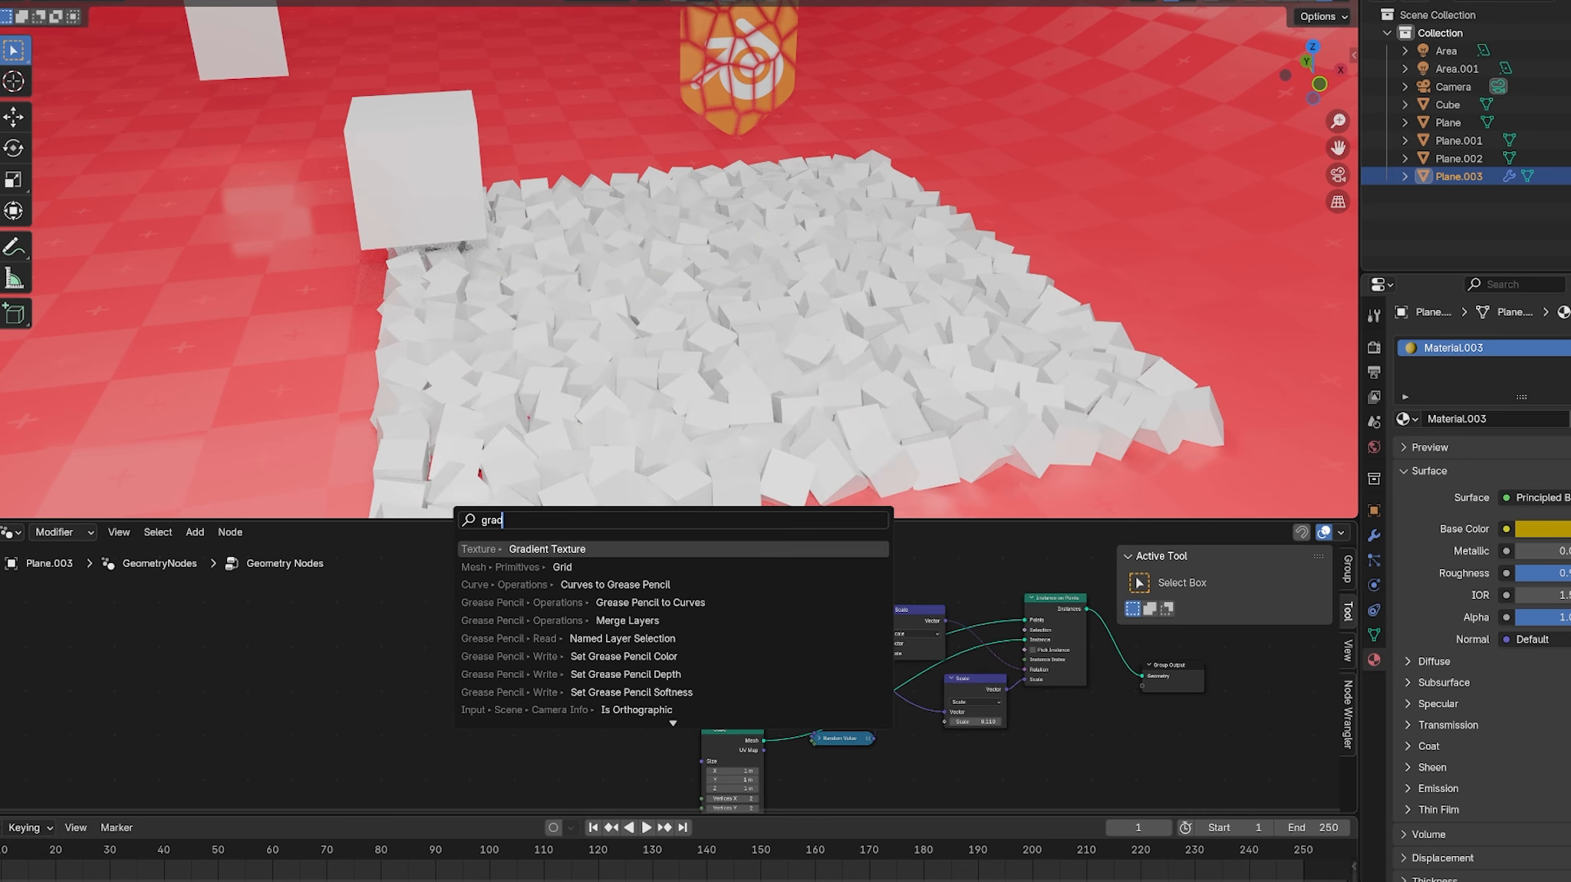
{"action": "key", "text": "Return"}
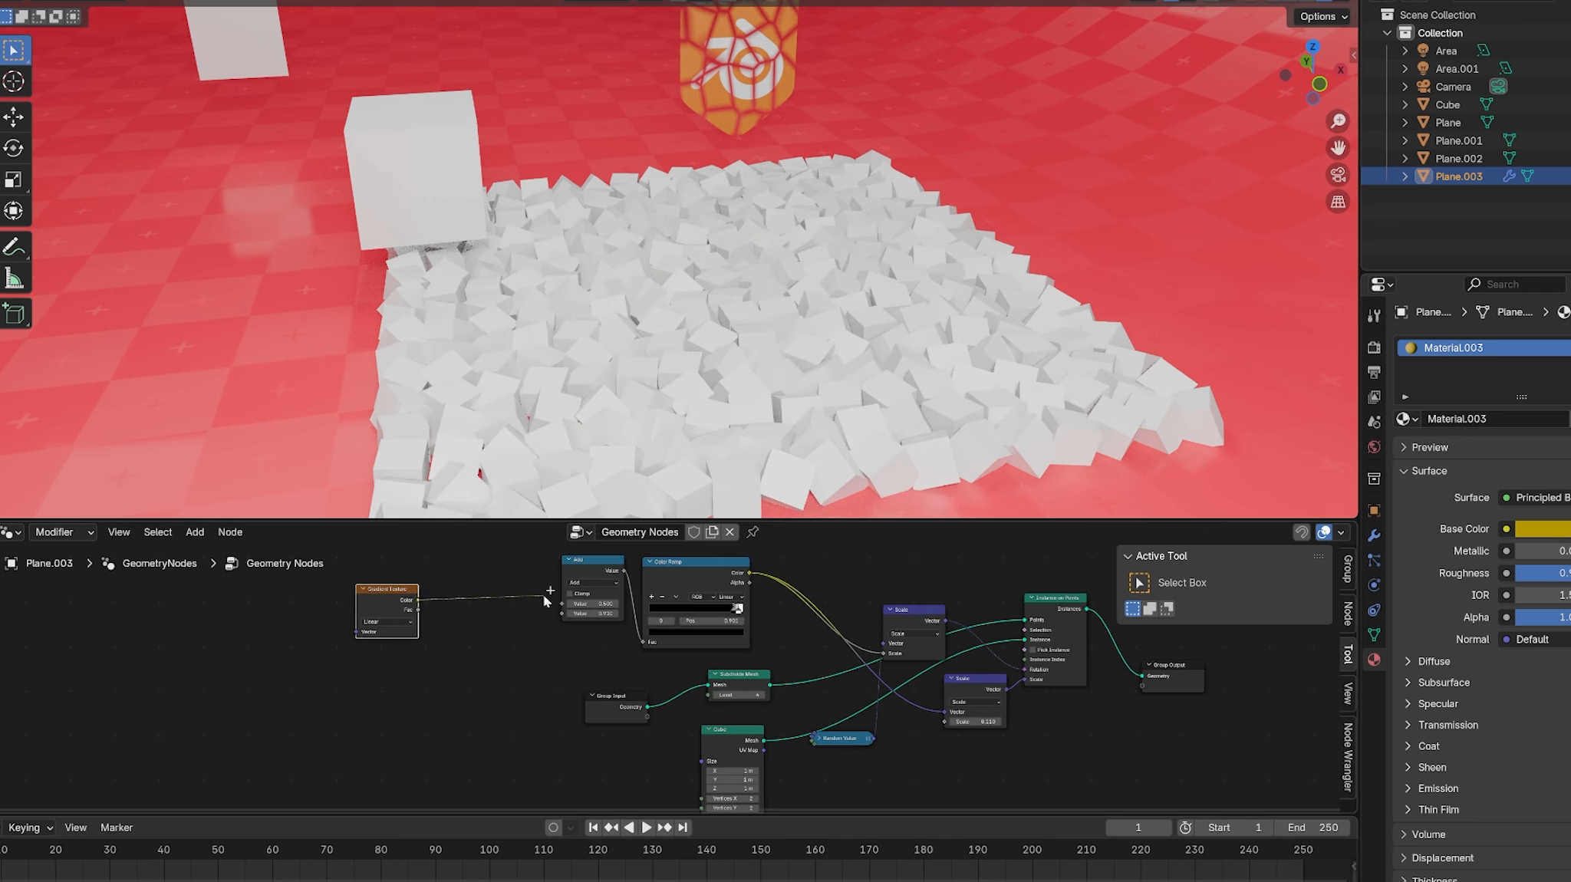
{"action": "left_click_drag", "start_coordinate": [542, 593], "coordinate": [560, 603]}
{"action": "middle_click_drag", "start_coordinate": [598, 635], "coordinate": [624, 640]}
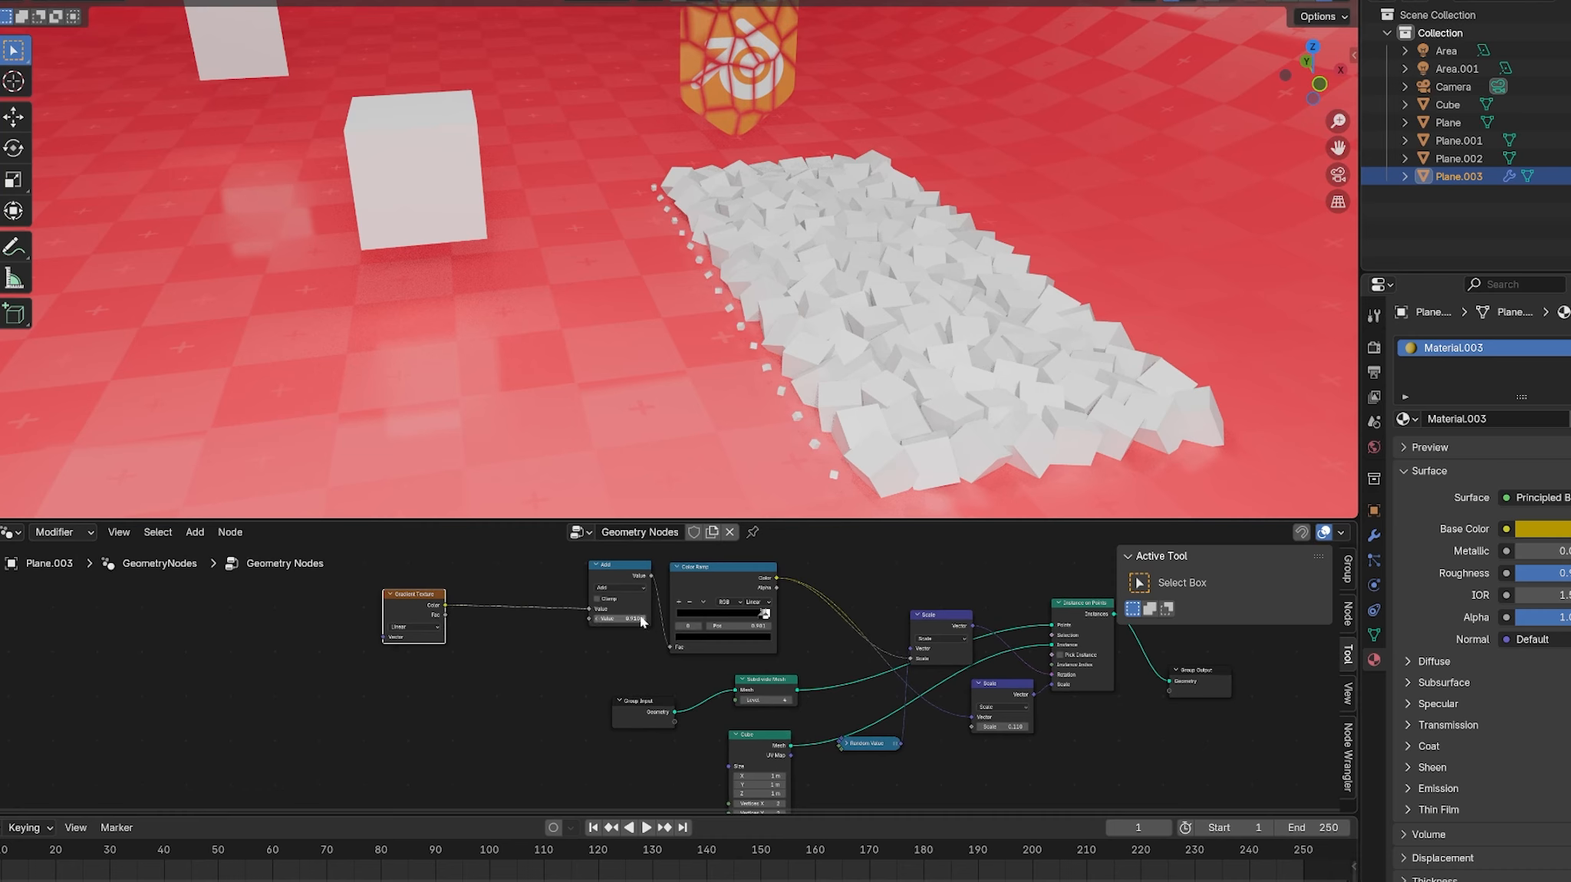
Step: Vary the Add node's Value to shift the gradient mask across the cube instances
{"action": "mouse_move", "coordinate": [642, 622]}
{"action": "left_mouse_down"}
{"action": "mouse_move", "coordinate": [580, 621]}
{"action": "mouse_move", "coordinate": [627, 621]}
{"action": "left_mouse_up"}
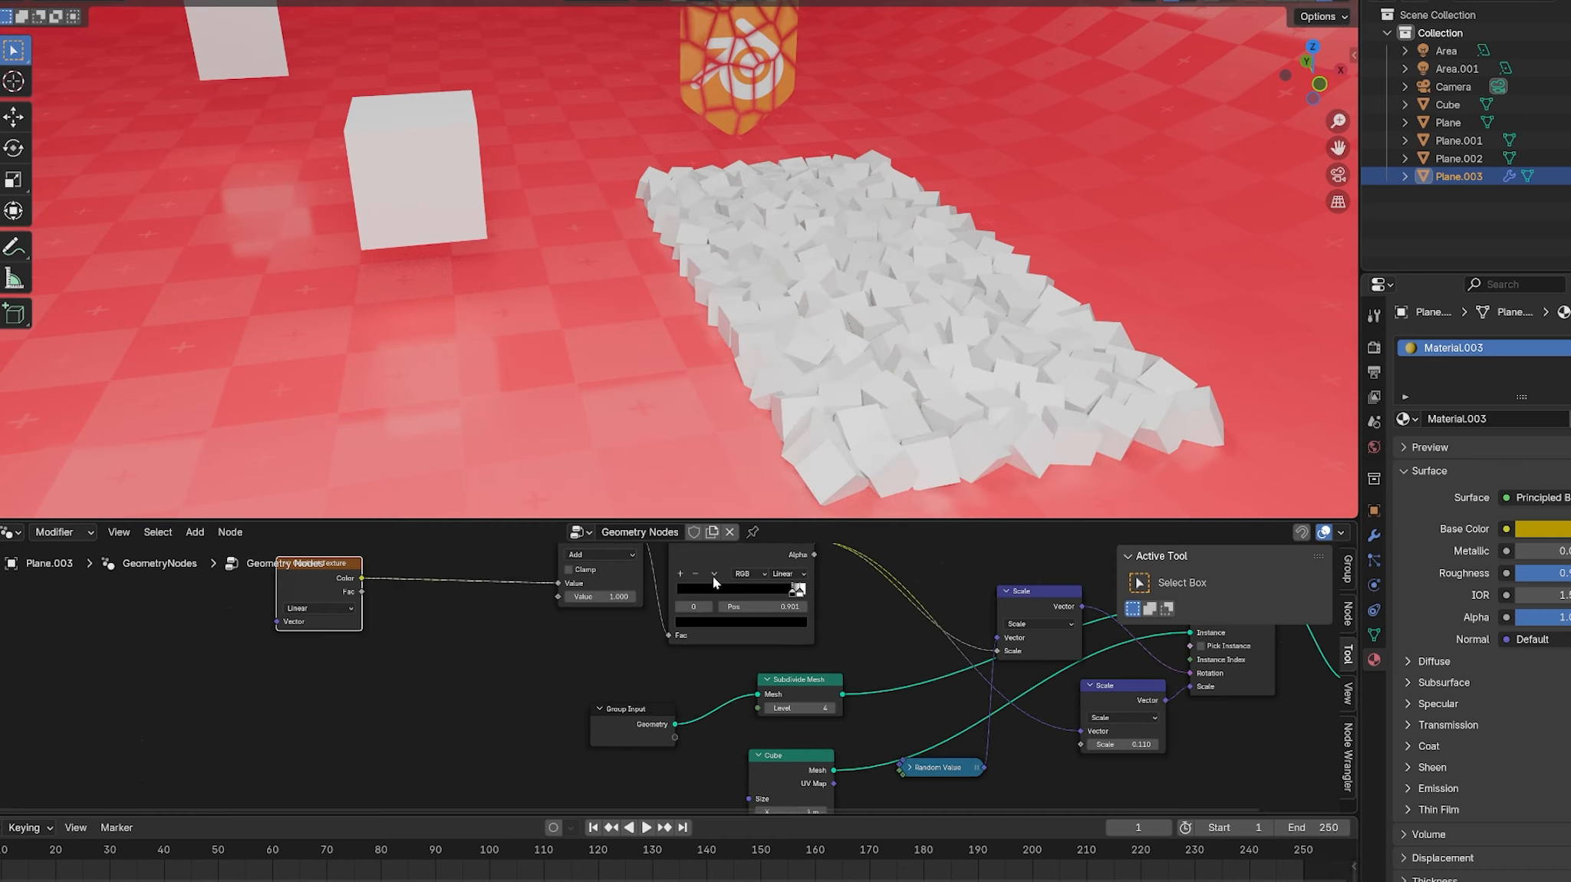
{"action": "left_click", "coordinate": [714, 574]}
{"action": "left_click", "coordinate": [737, 588]}
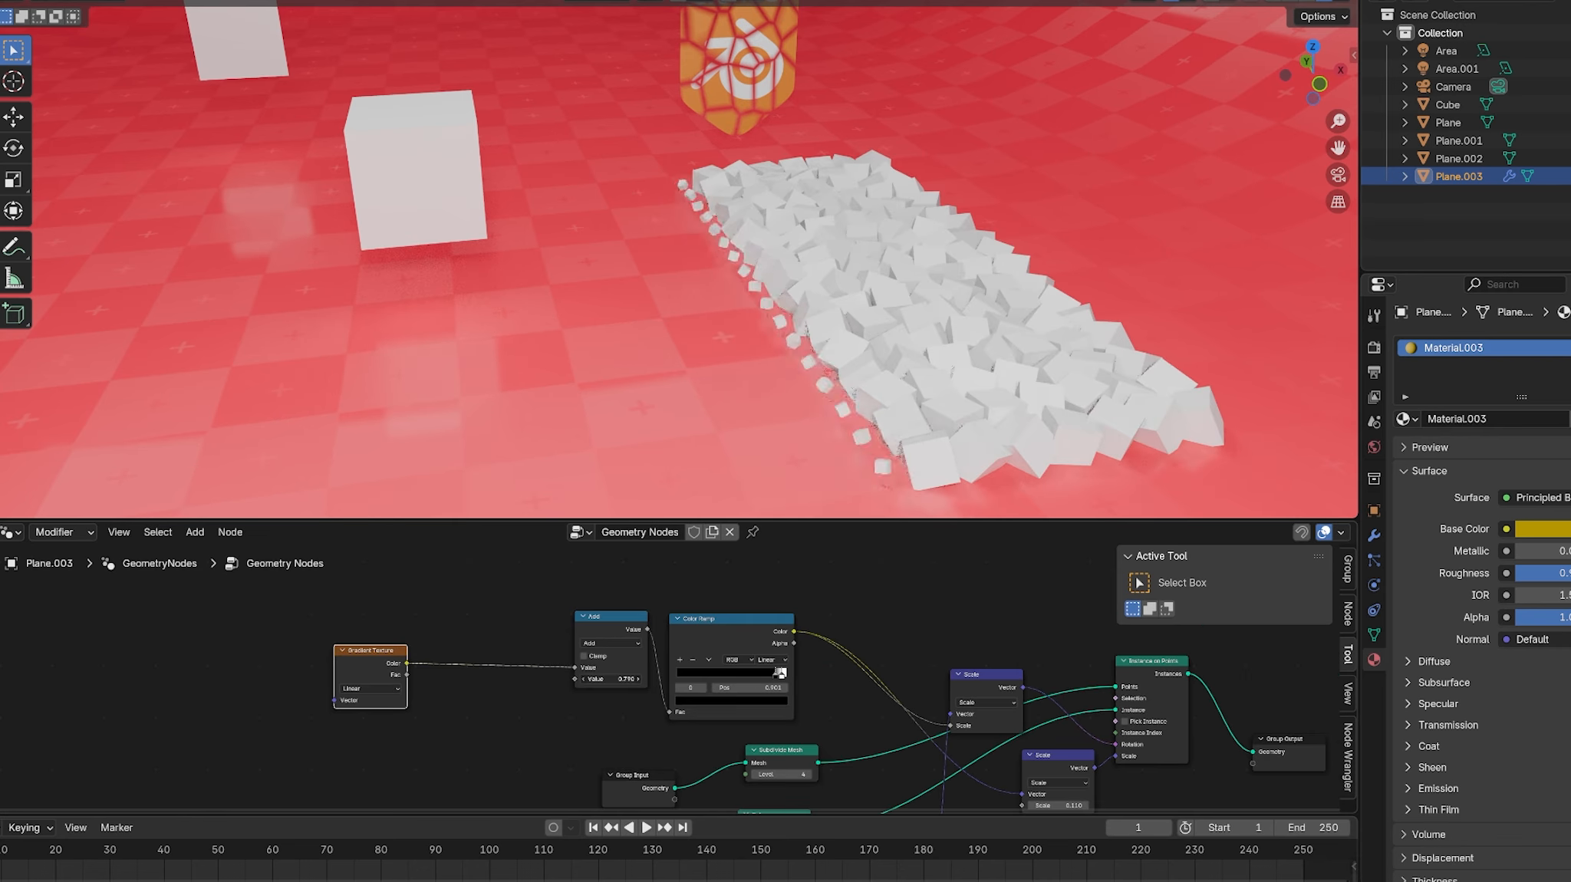
{"action": "mouse_move", "coordinate": [611, 679]}
{"action": "left_mouse_down"}
{"action": "mouse_move", "coordinate": [677, 679]}
{"action": "mouse_move", "coordinate": [563, 679]}
{"action": "mouse_move", "coordinate": [613, 679]}
{"action": "left_mouse_up"}
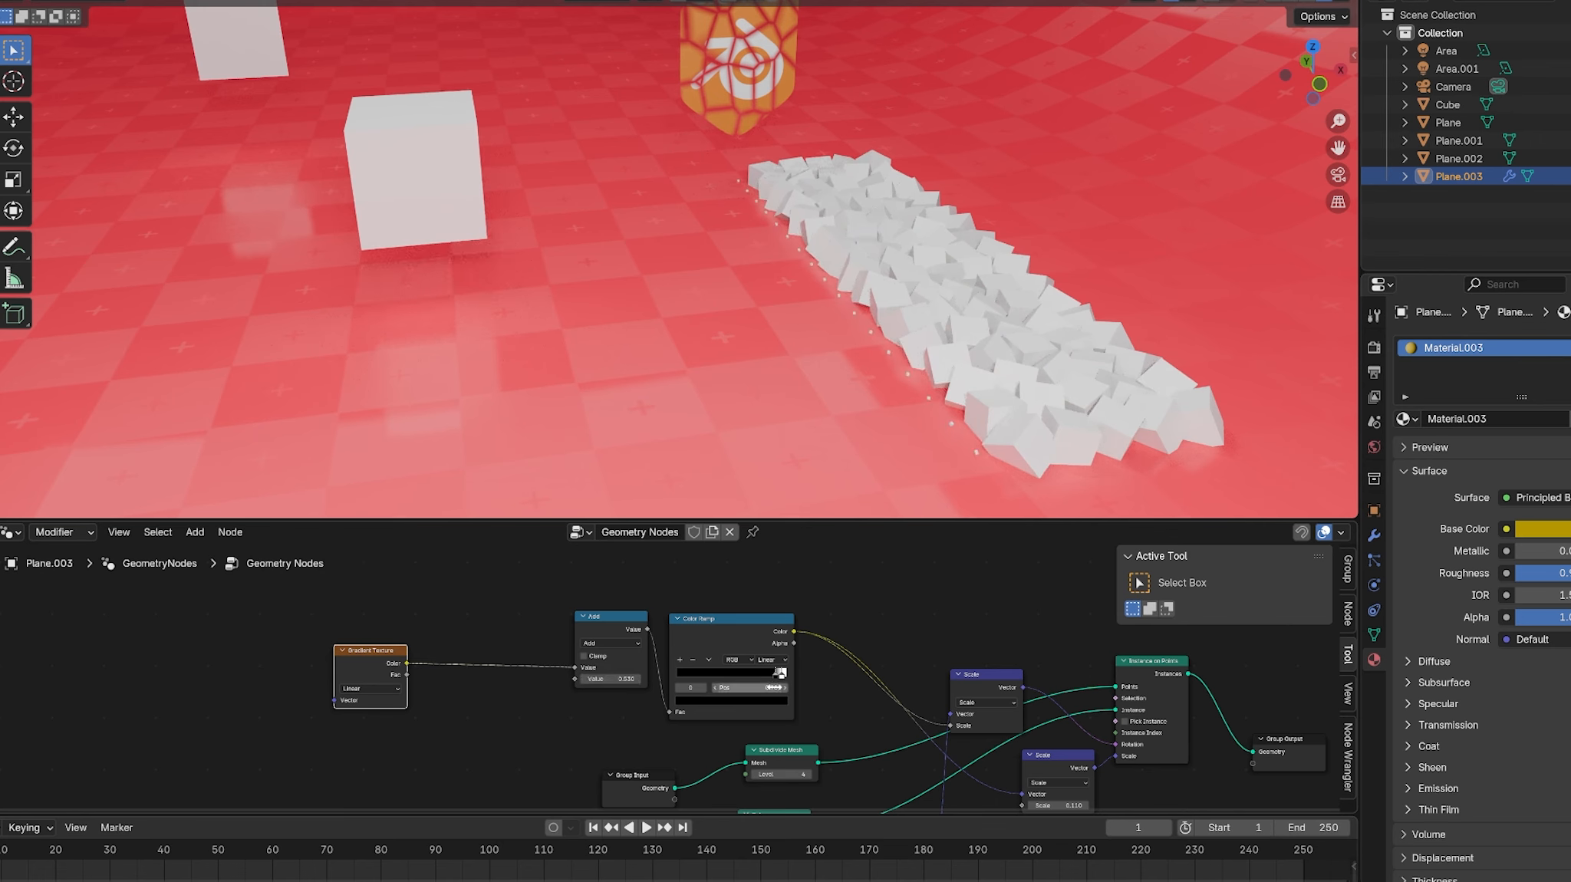
Step: Move the Color Ramp's black stop to about 0.255 to soften the transition in cube size
{"action": "scroll", "coordinate": [826, 675], "scroll_direction": "up", "scroll_amount": 2}
{"action": "left_click_drag", "start_coordinate": [826, 673], "coordinate": [697, 686]}
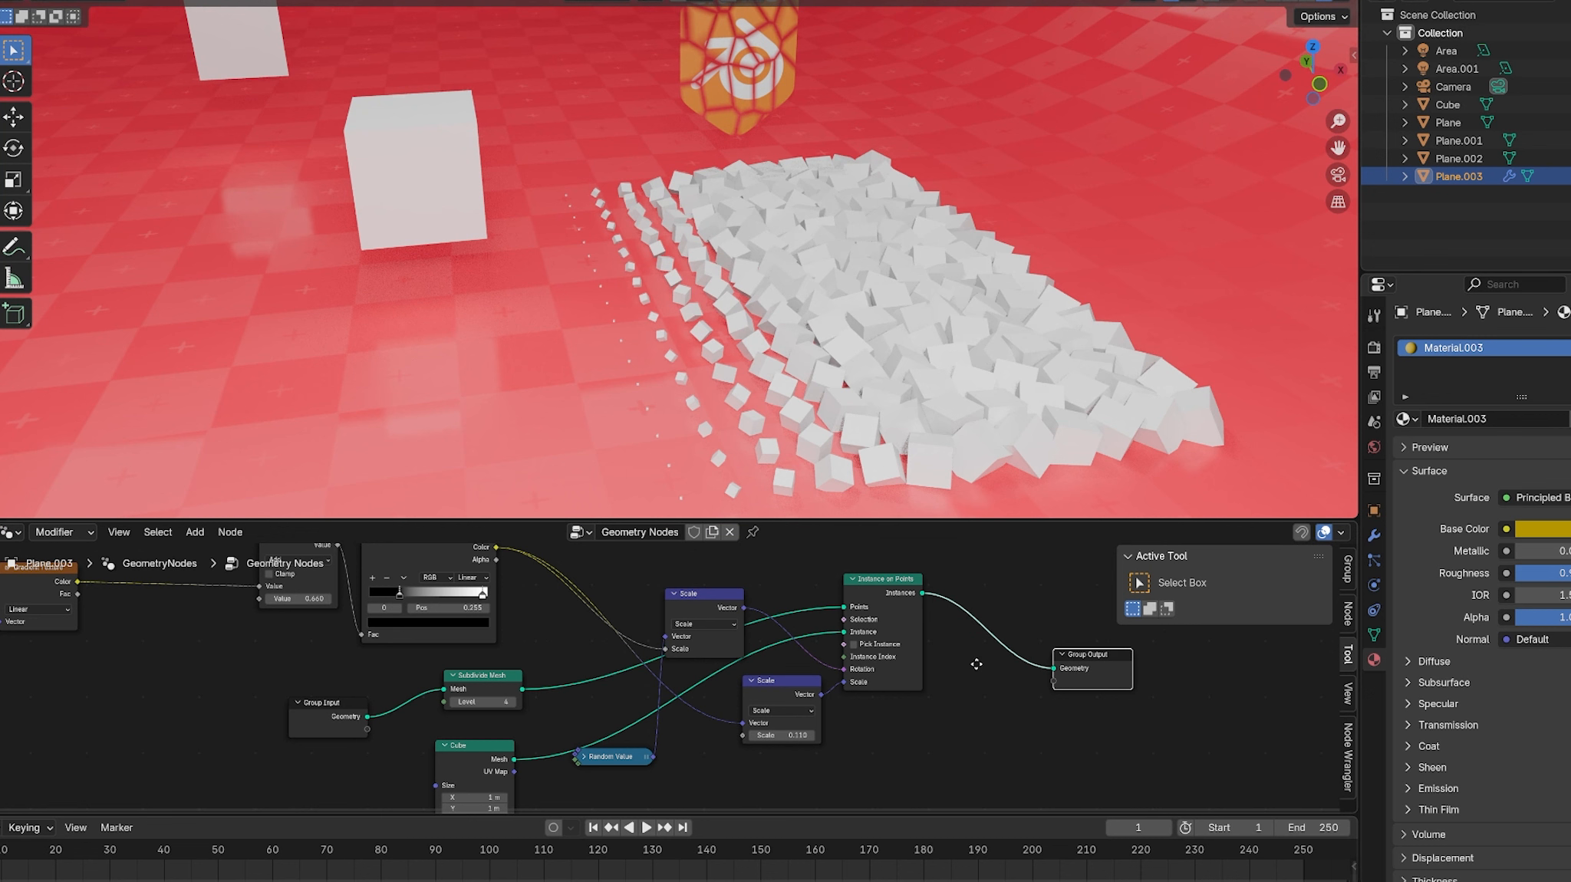
Step: Insert a Set Position node between Instance on Points and the Group Output
{"action": "key", "text": "shift+a"}
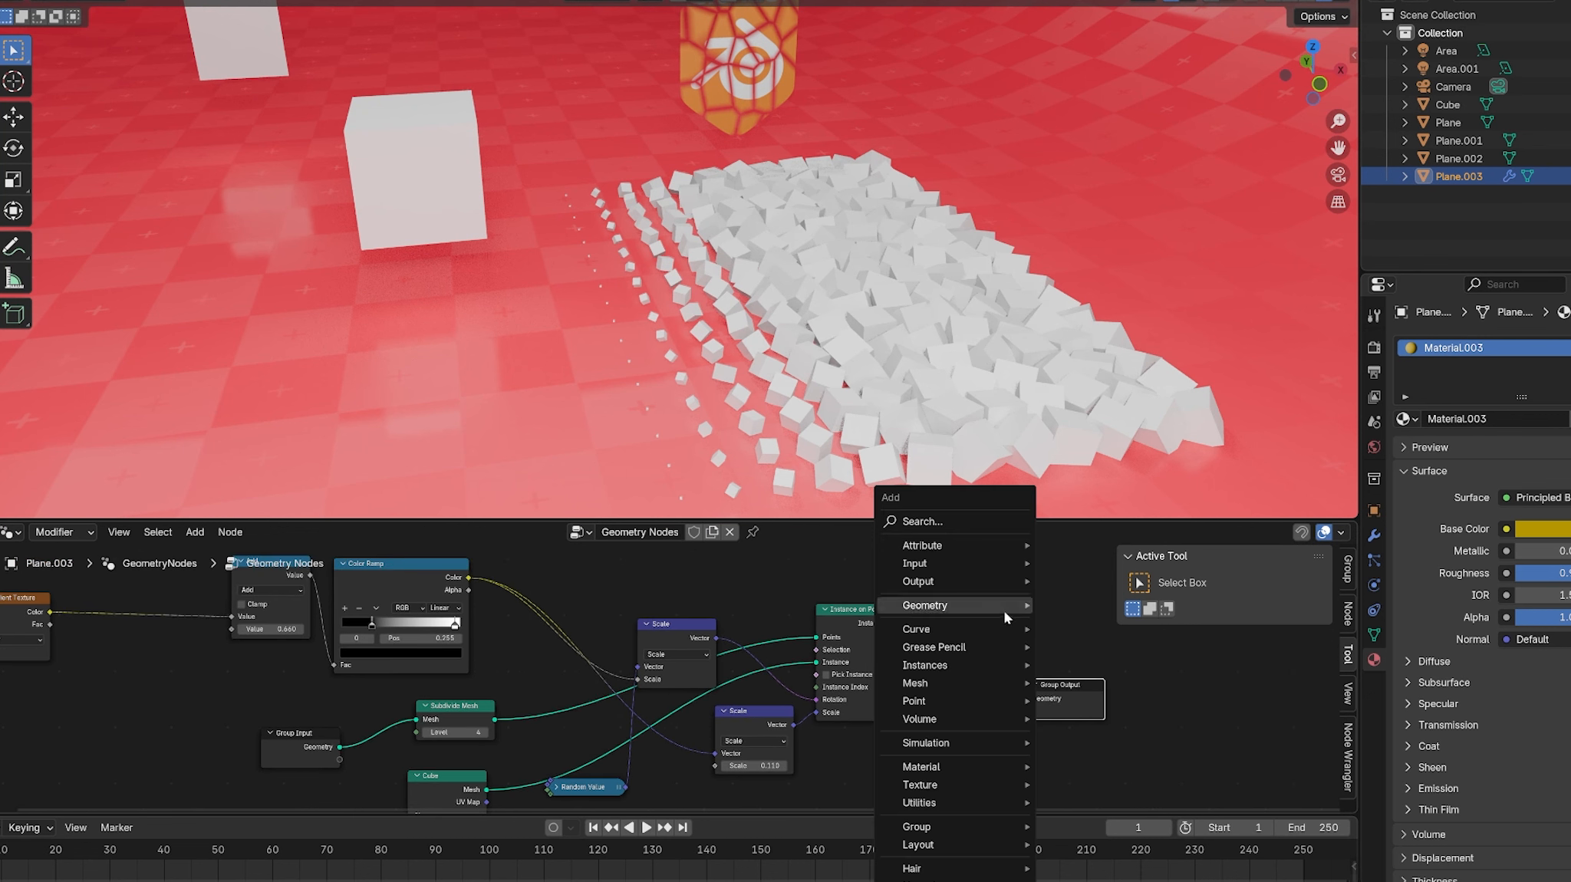
{"action": "left_click", "coordinate": [969, 526]}
{"action": "left_click", "coordinate": [1091, 691]}
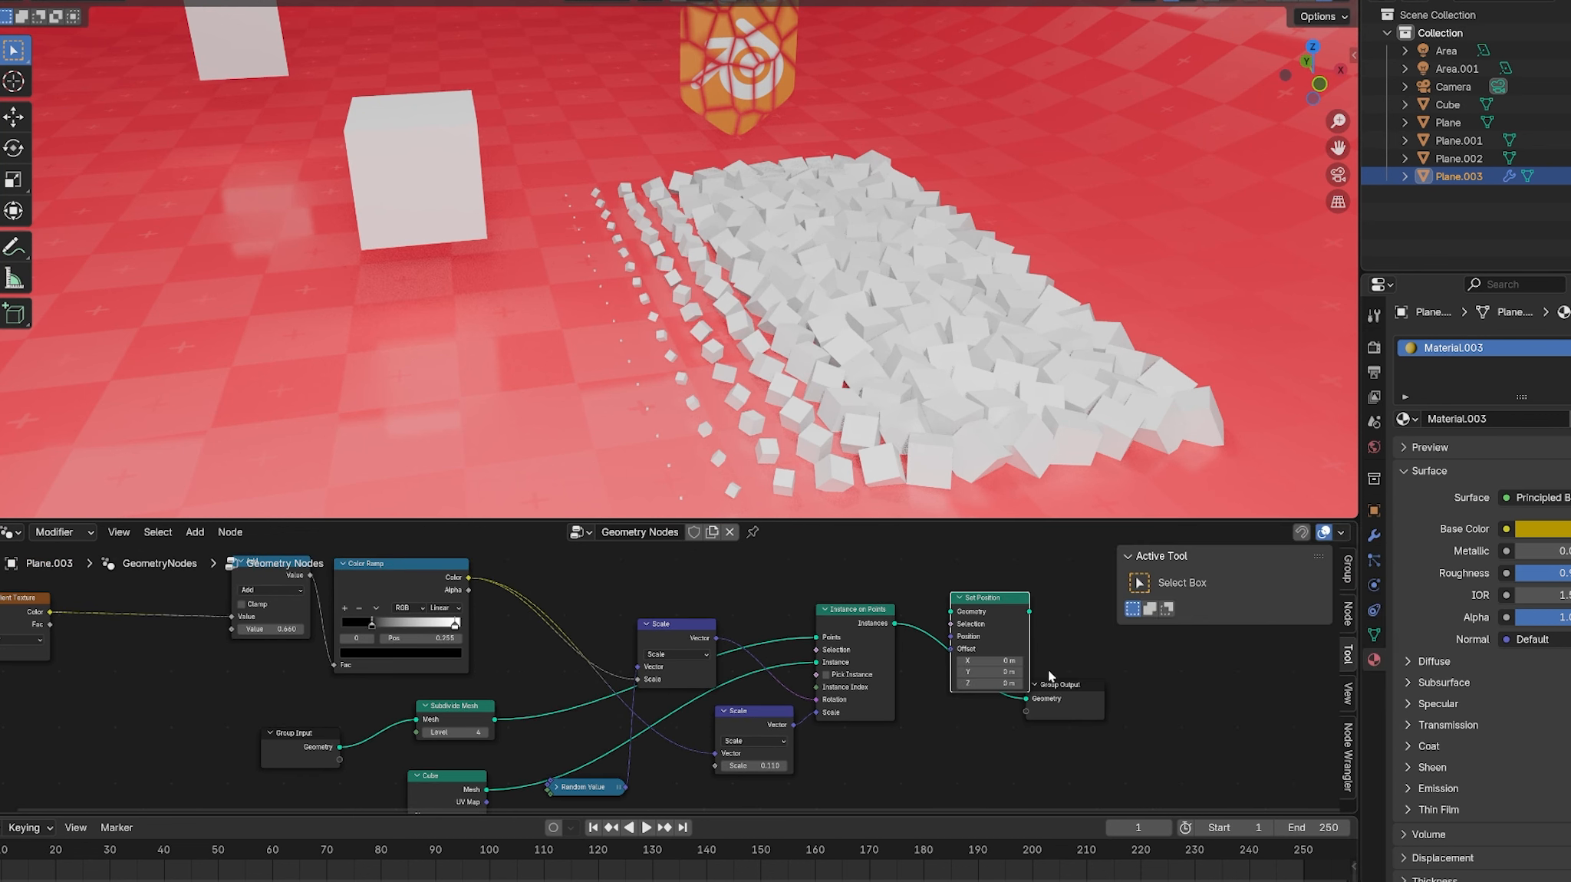
{"action": "left_click", "coordinate": [1049, 626]}
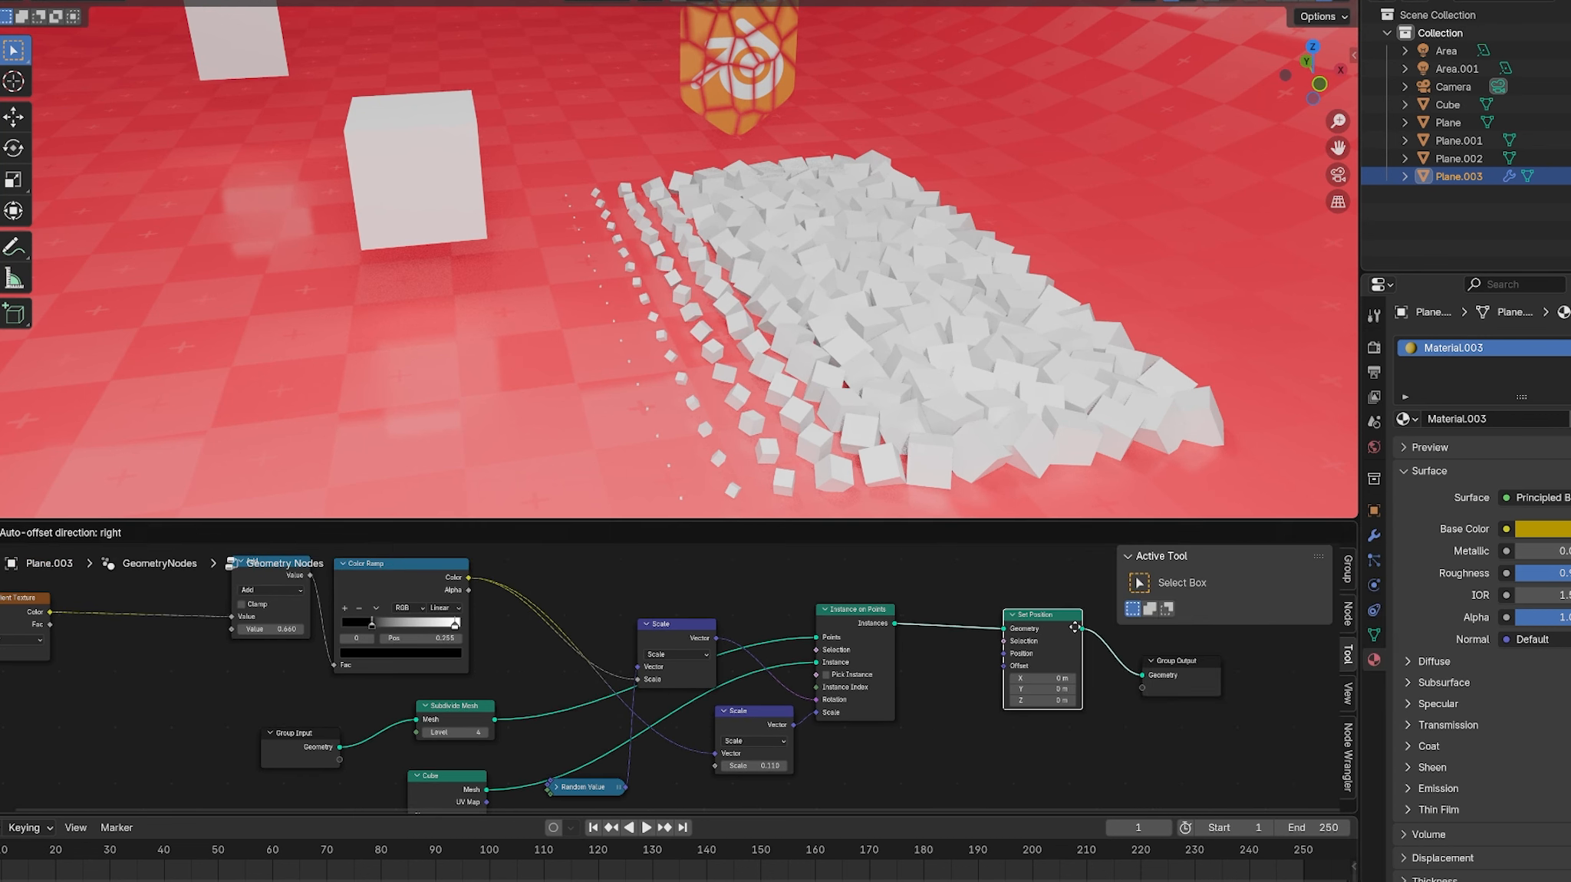
Step: Link a Combine XYZ node to Set Position's Offset and drive its Z from the Color Ramp through a duplicated Color Ramp
{"action": "key", "text": "shift+a"}
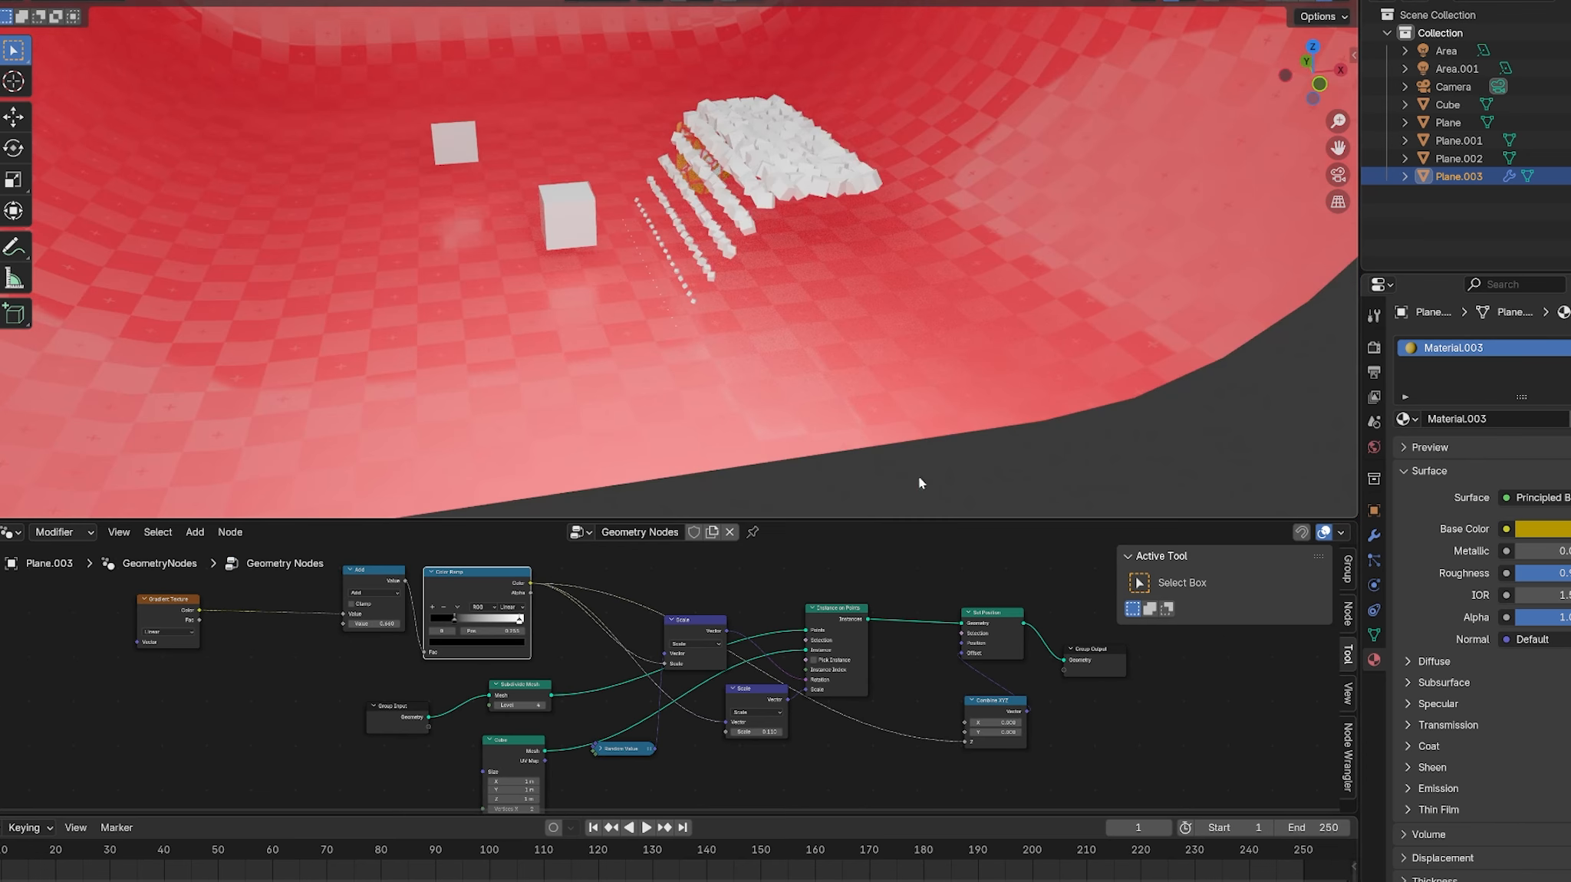
{"action": "scroll", "coordinate": [919, 478], "scroll_direction": "up", "scroll_amount": 5}
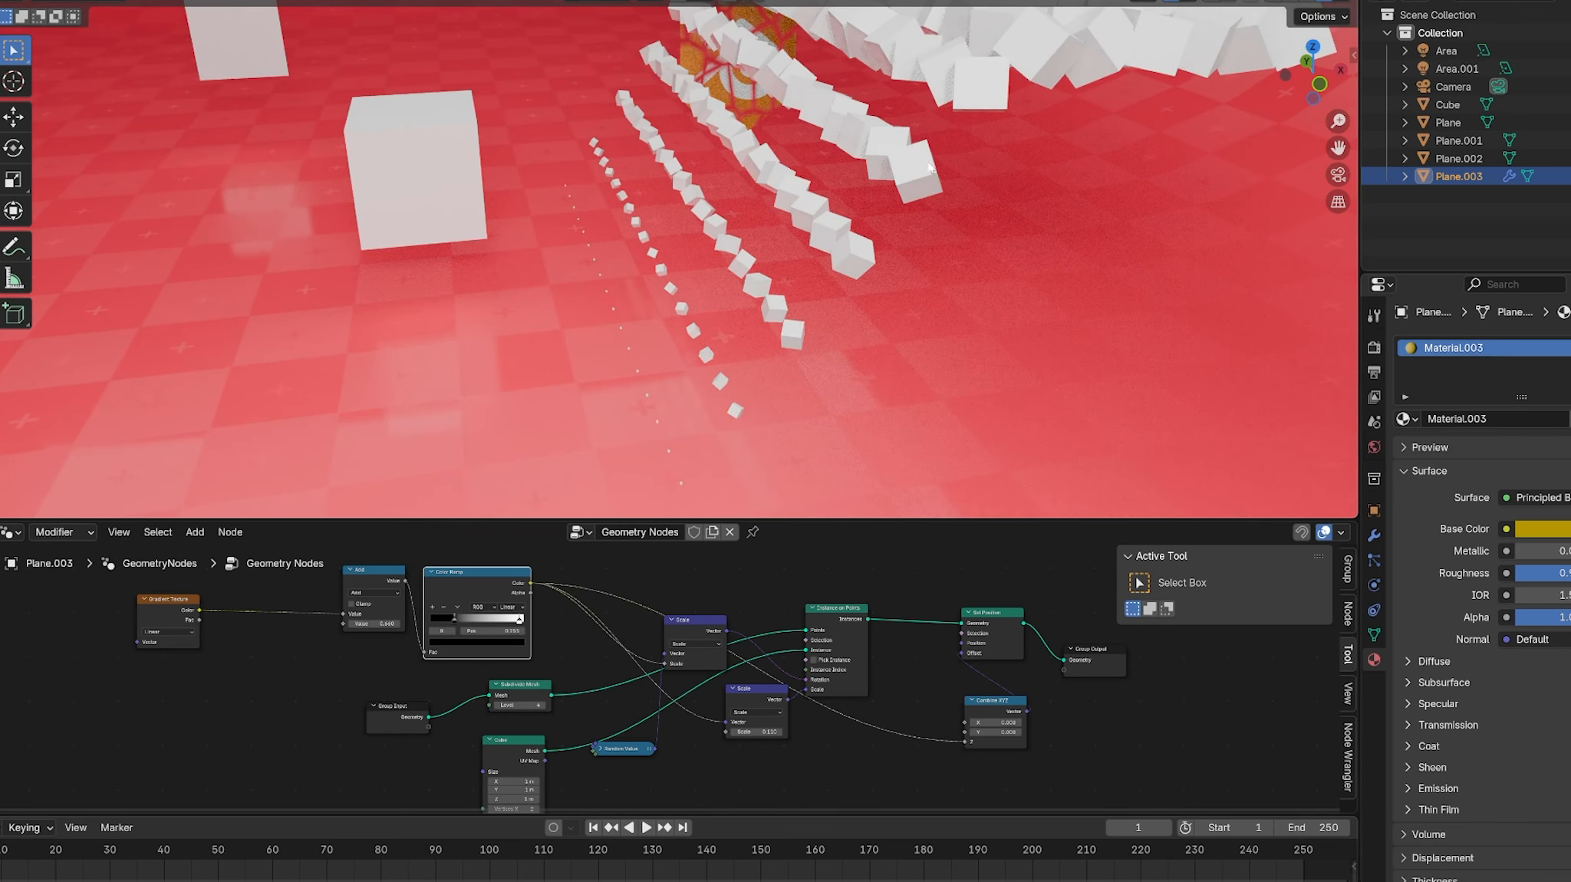
{"action": "key", "text": "shift+d"}
{"action": "left_click", "coordinate": [873, 727]}
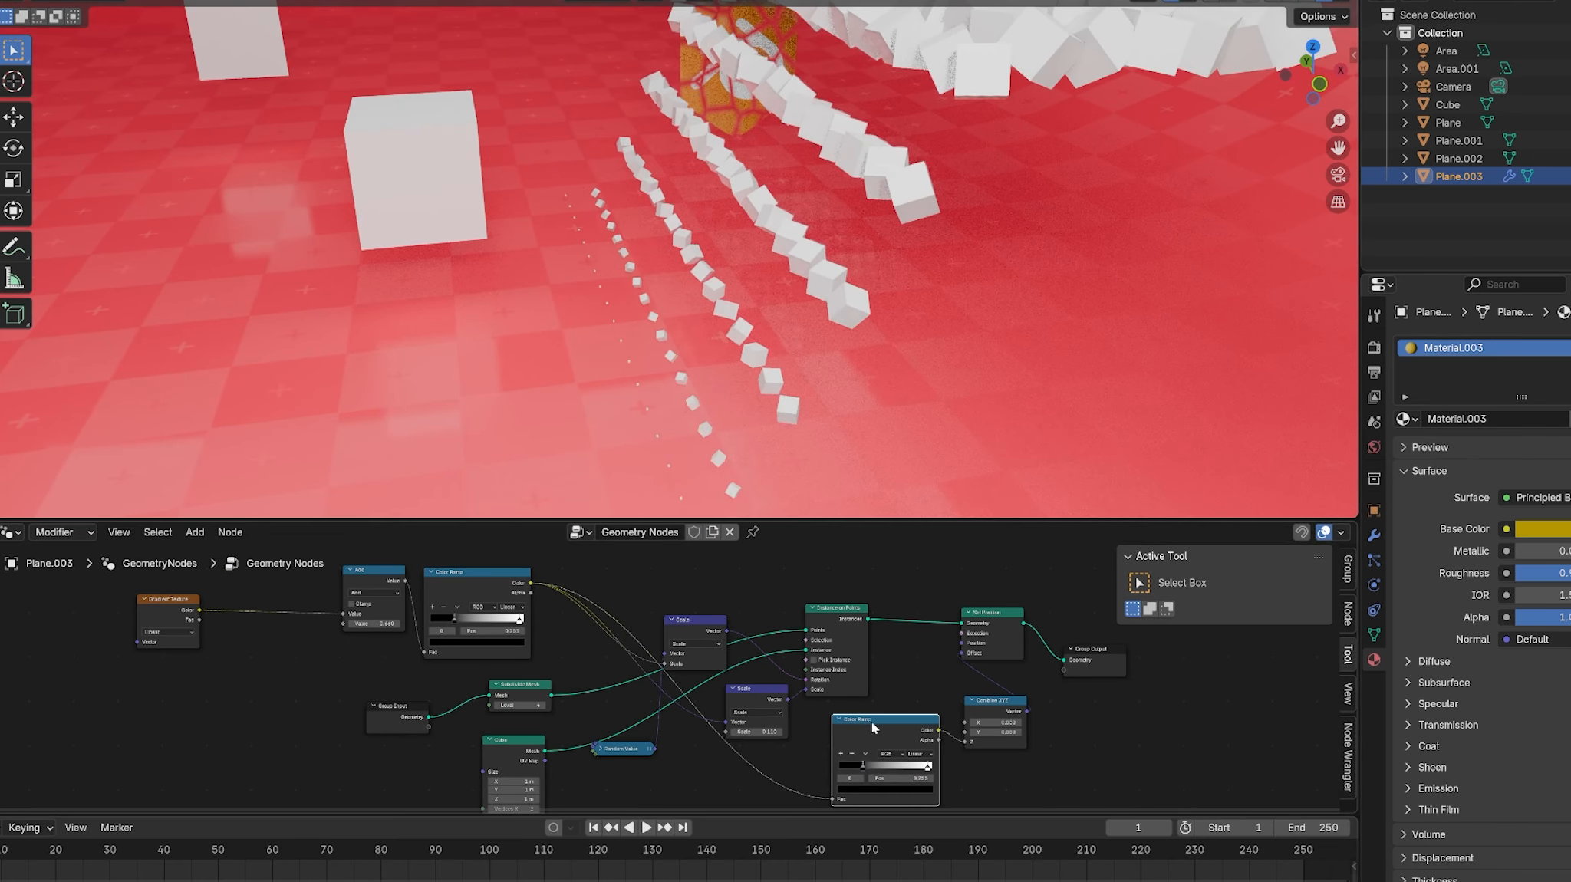
Step: In the duplicated Color Ramp, move the black stop to the far end and darken the white stop to gray
{"action": "left_click_drag", "start_coordinate": [866, 758], "coordinate": [924, 763]}
{"action": "left_click", "coordinate": [882, 788]}
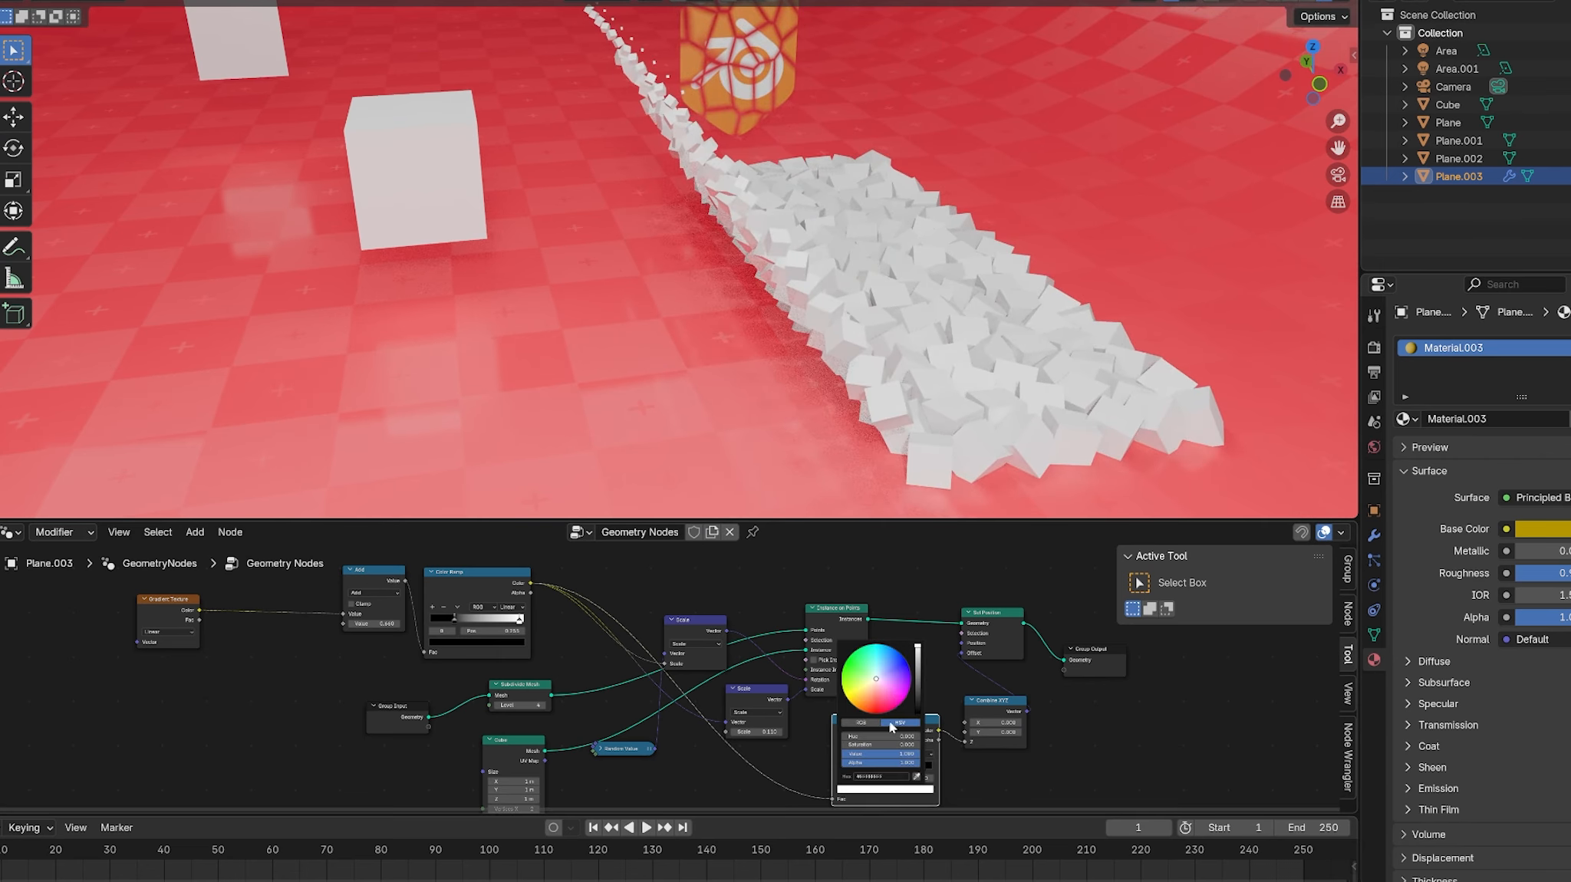
{"action": "left_click_drag", "start_coordinate": [919, 654], "coordinate": [918, 712]}
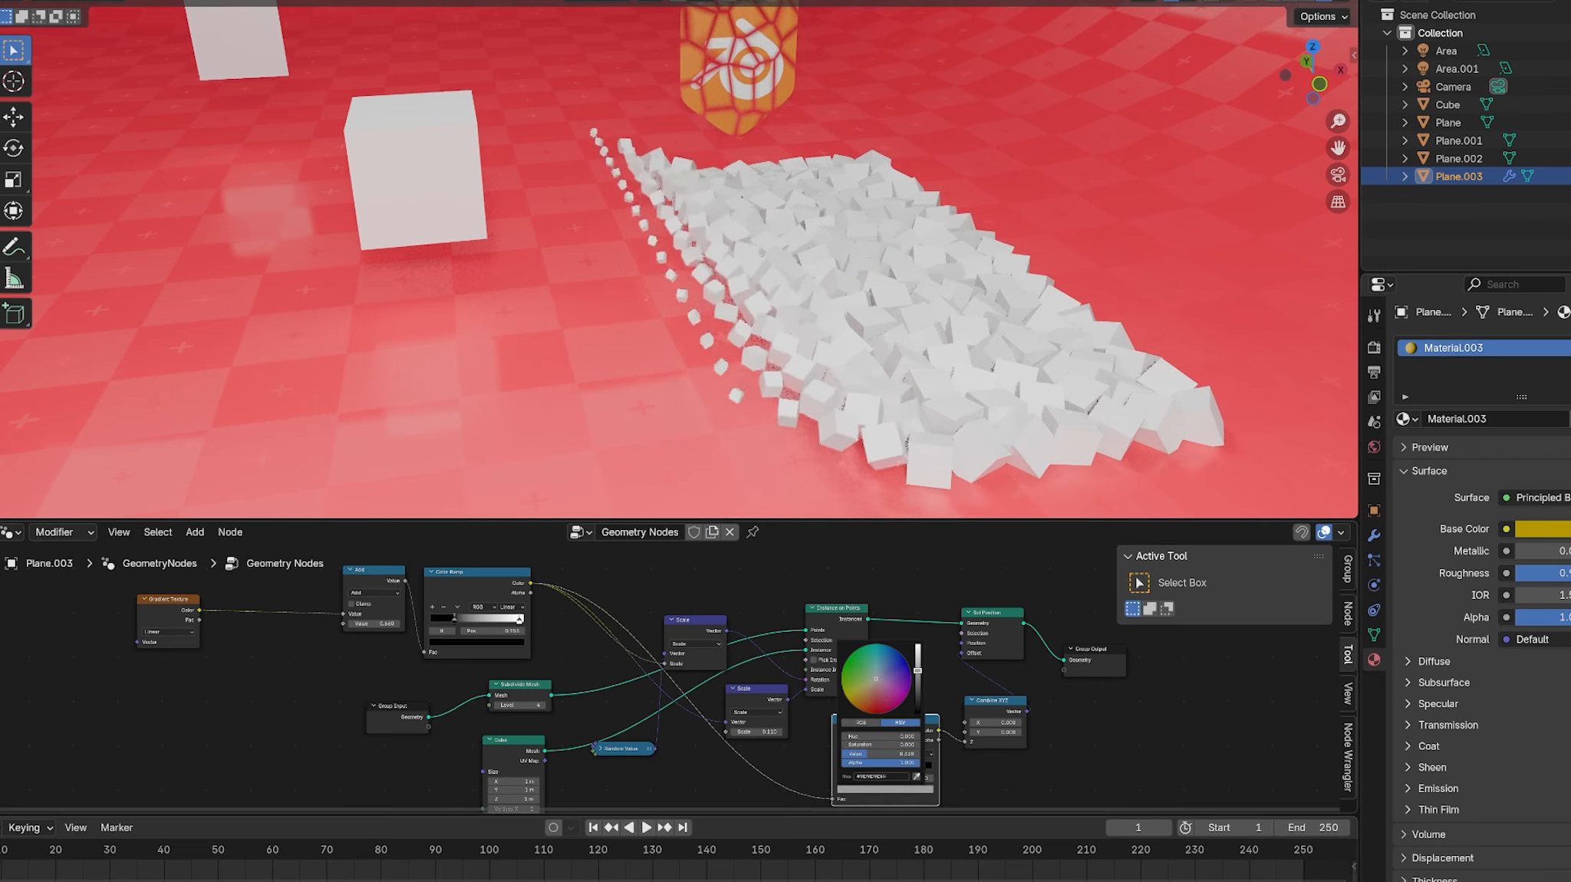
{"action": "middle_click_drag", "start_coordinate": [892, 460], "coordinate": [855, 379]}
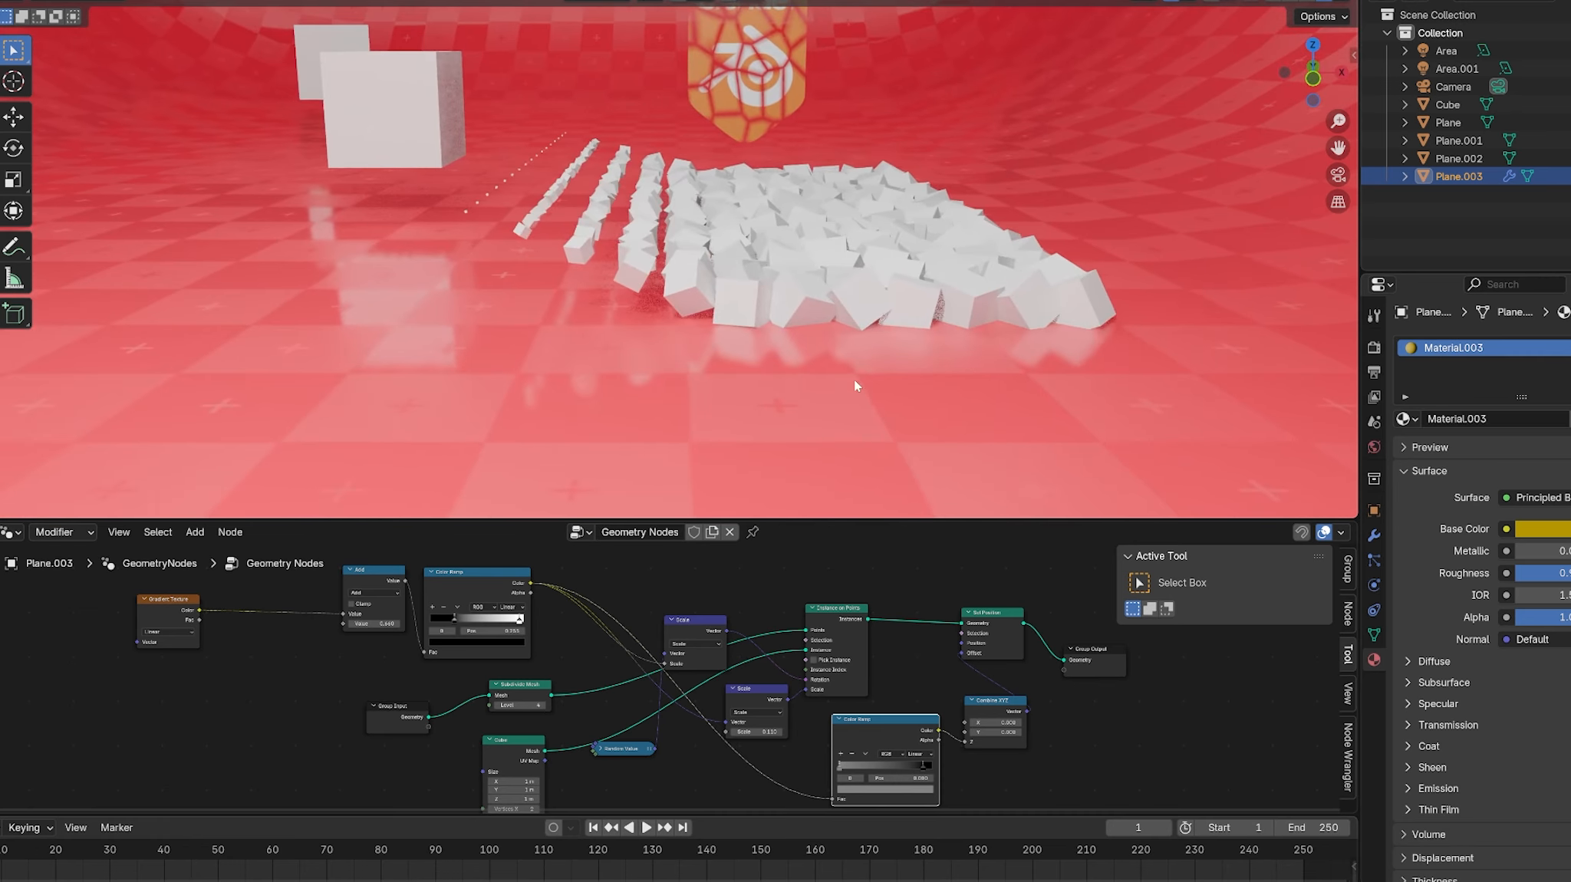
{"action": "middle_click_drag", "start_coordinate": [515, 643], "coordinate": [595, 678]}
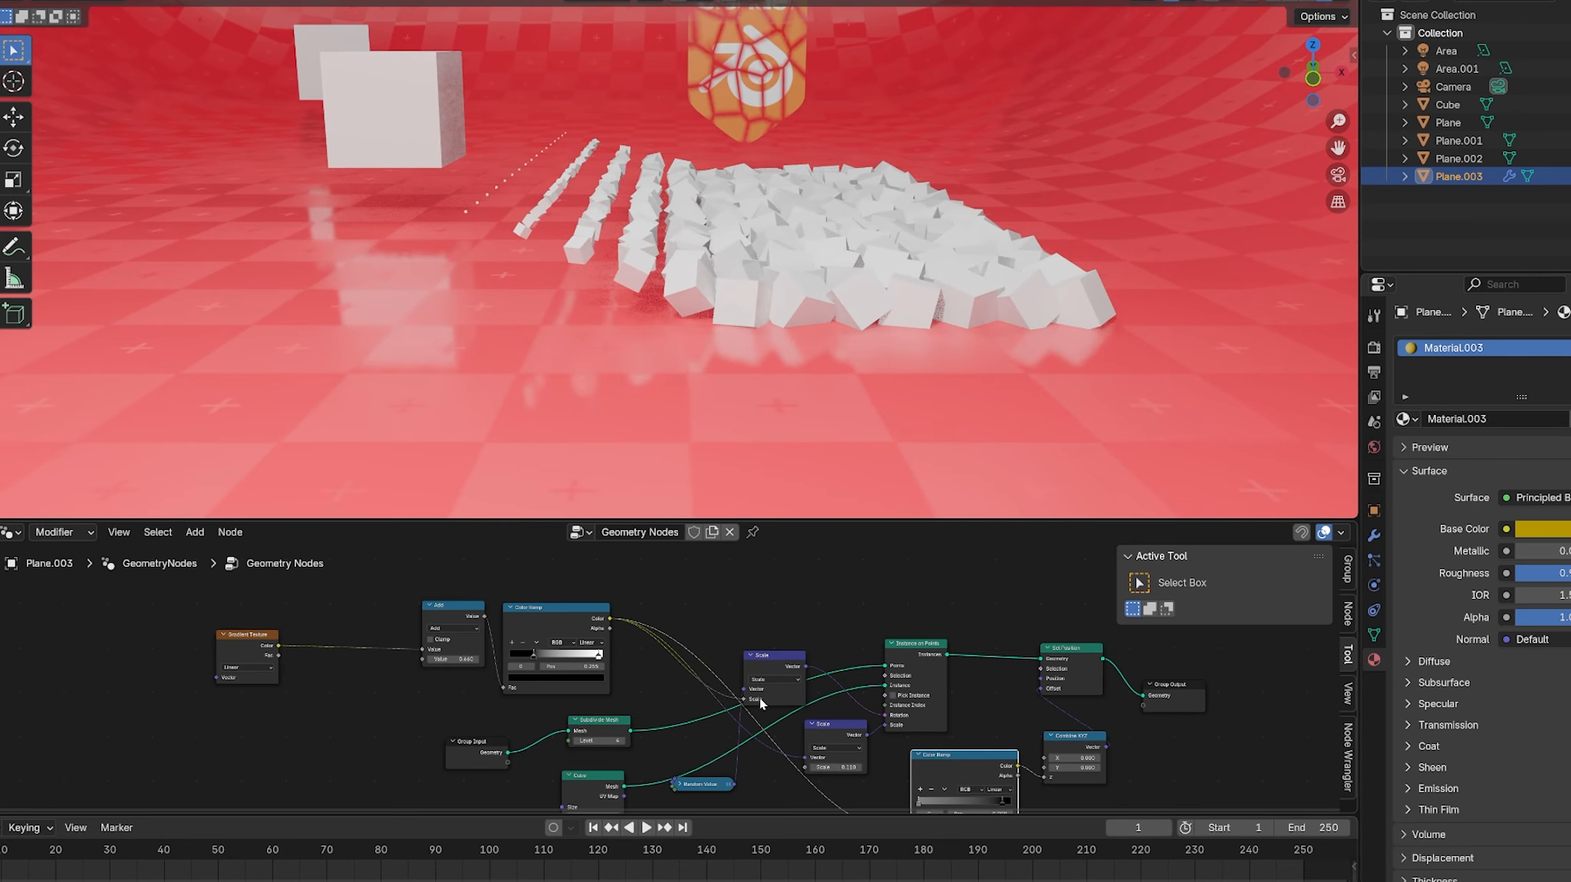
Step: Raise the Add node's value slightly and insert a duplicated Color Ramp between the mask's Color Ramp and the rotation Scale node
{"action": "mouse_move", "coordinate": [454, 659]}
{"action": "left_mouse_down"}
{"action": "mouse_move", "coordinate": [502, 659]}
{"action": "mouse_move", "coordinate": [418, 659]}
{"action": "mouse_move", "coordinate": [491, 659]}
{"action": "mouse_move", "coordinate": [461, 659]}
{"action": "left_mouse_up"}
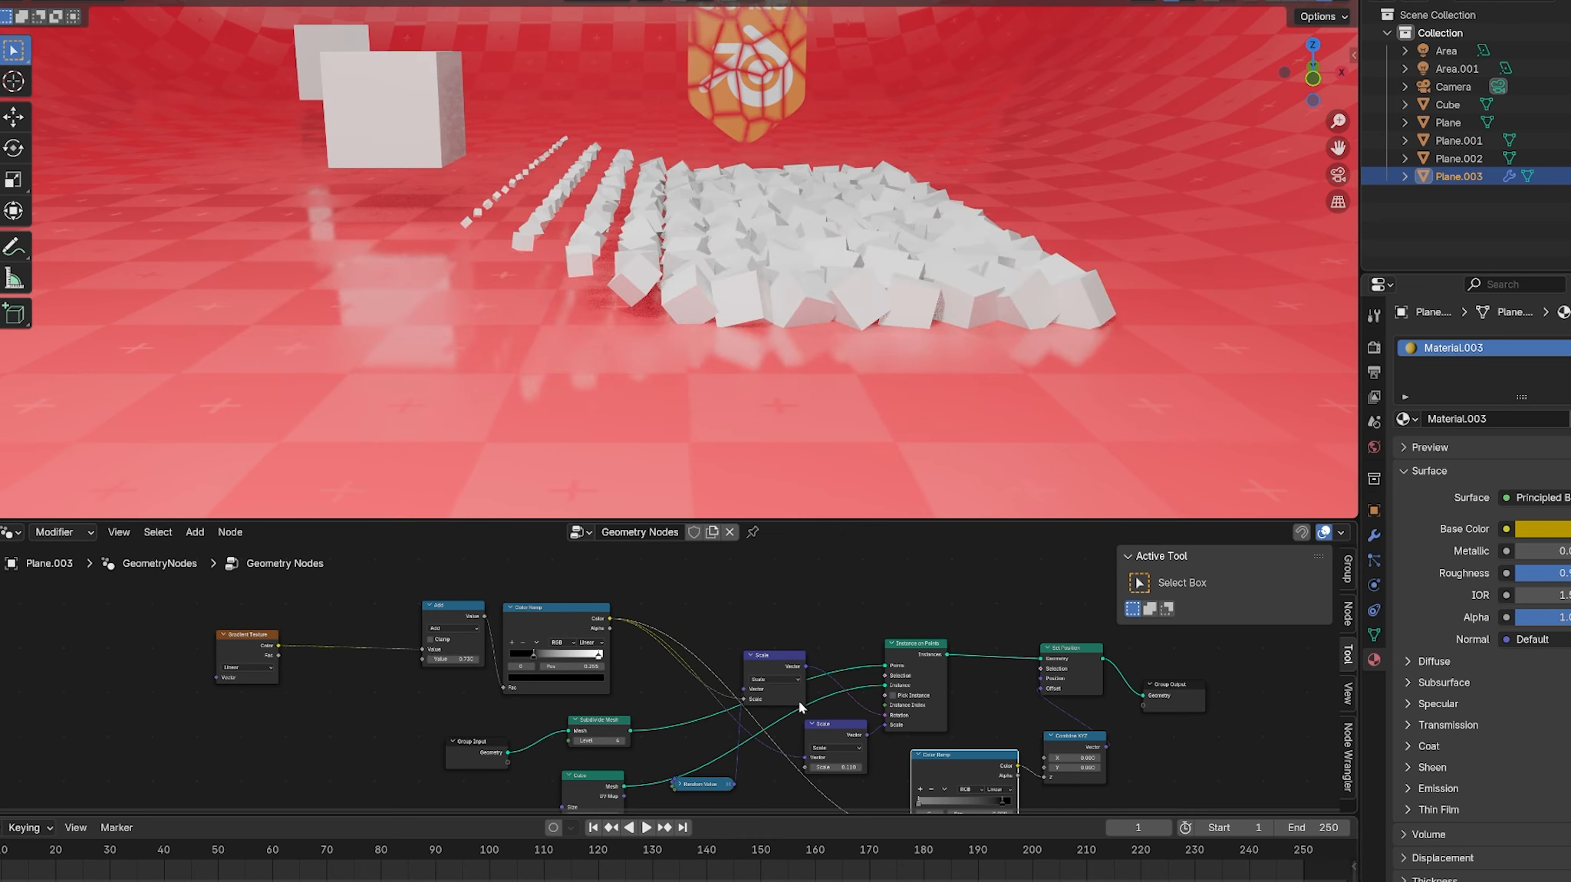
{"action": "left_click_drag", "start_coordinate": [786, 677], "coordinate": [825, 594]}
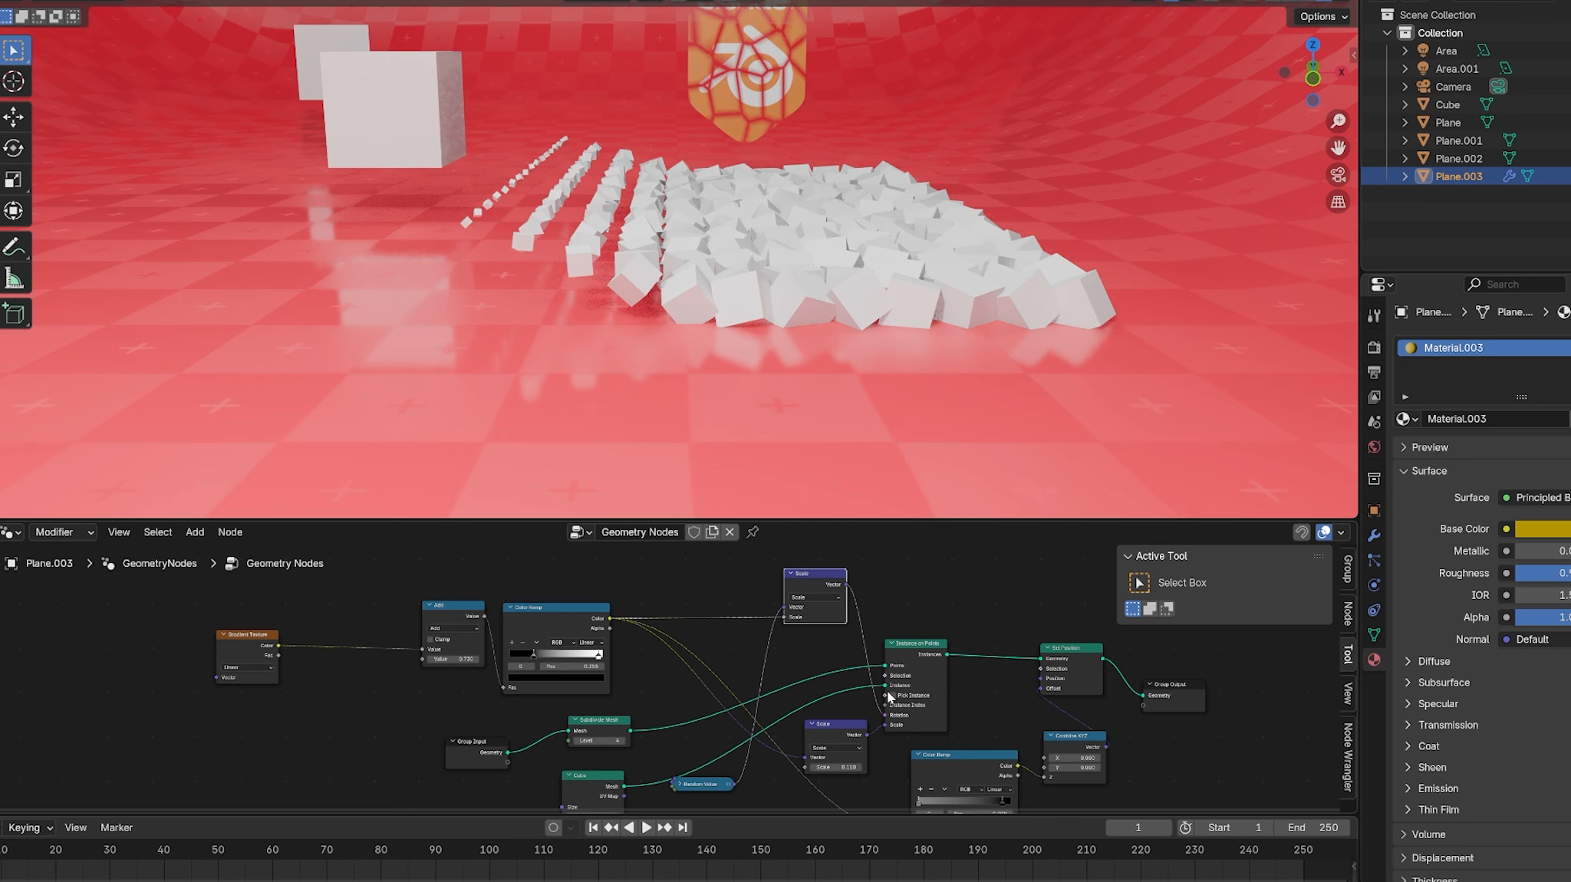
{"action": "scroll", "coordinate": [783, 321], "scroll_direction": "up", "scroll_amount": 3}
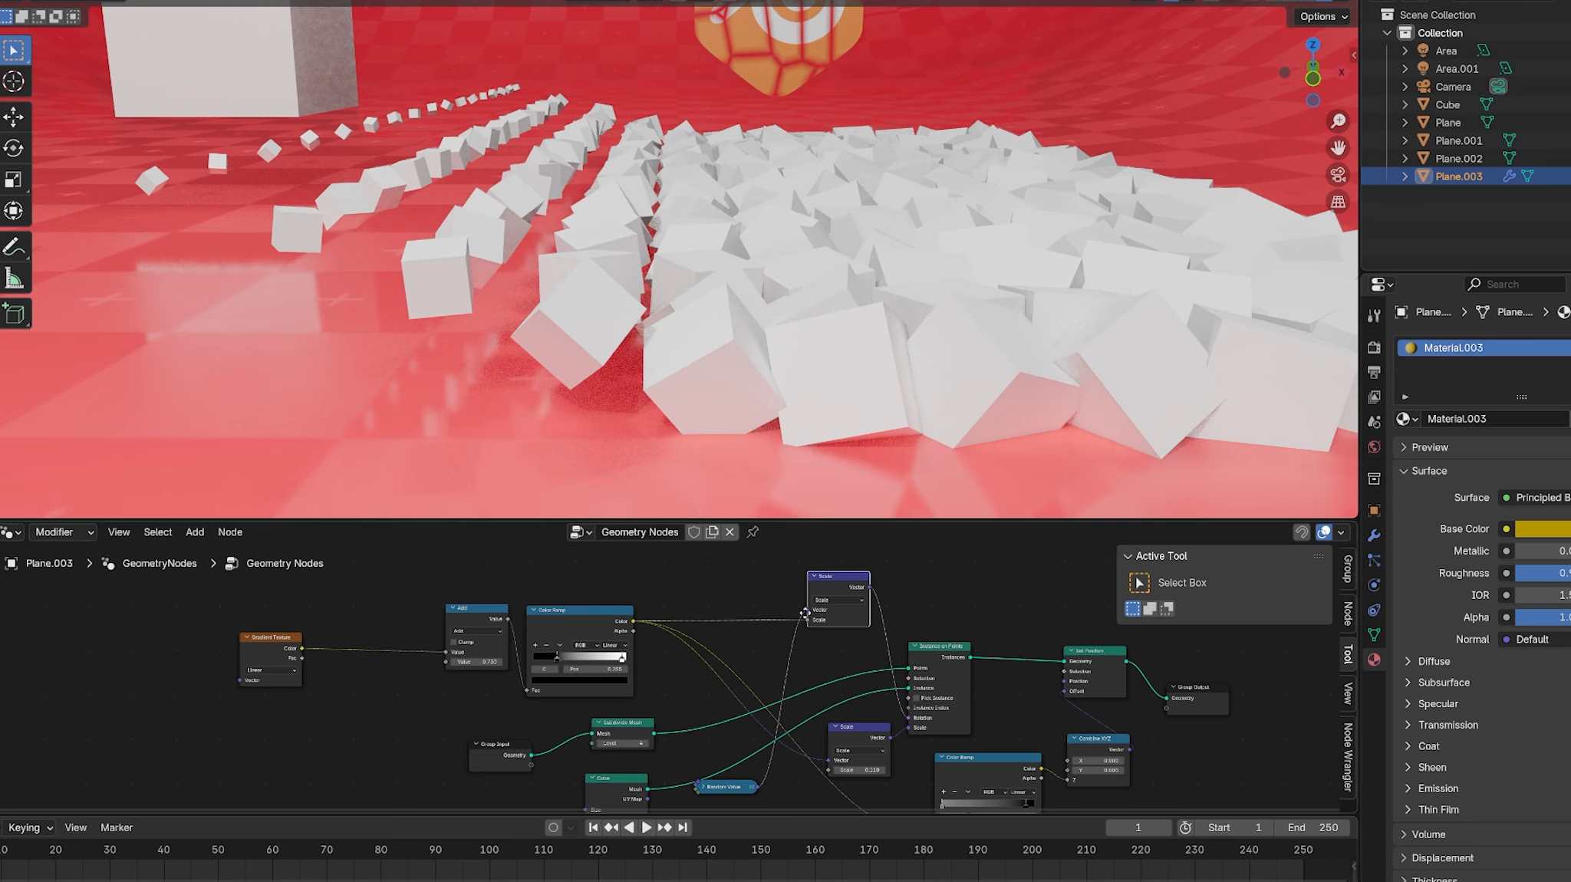
{"action": "key", "text": "shift+d"}
{"action": "left_click", "coordinate": [717, 635]}
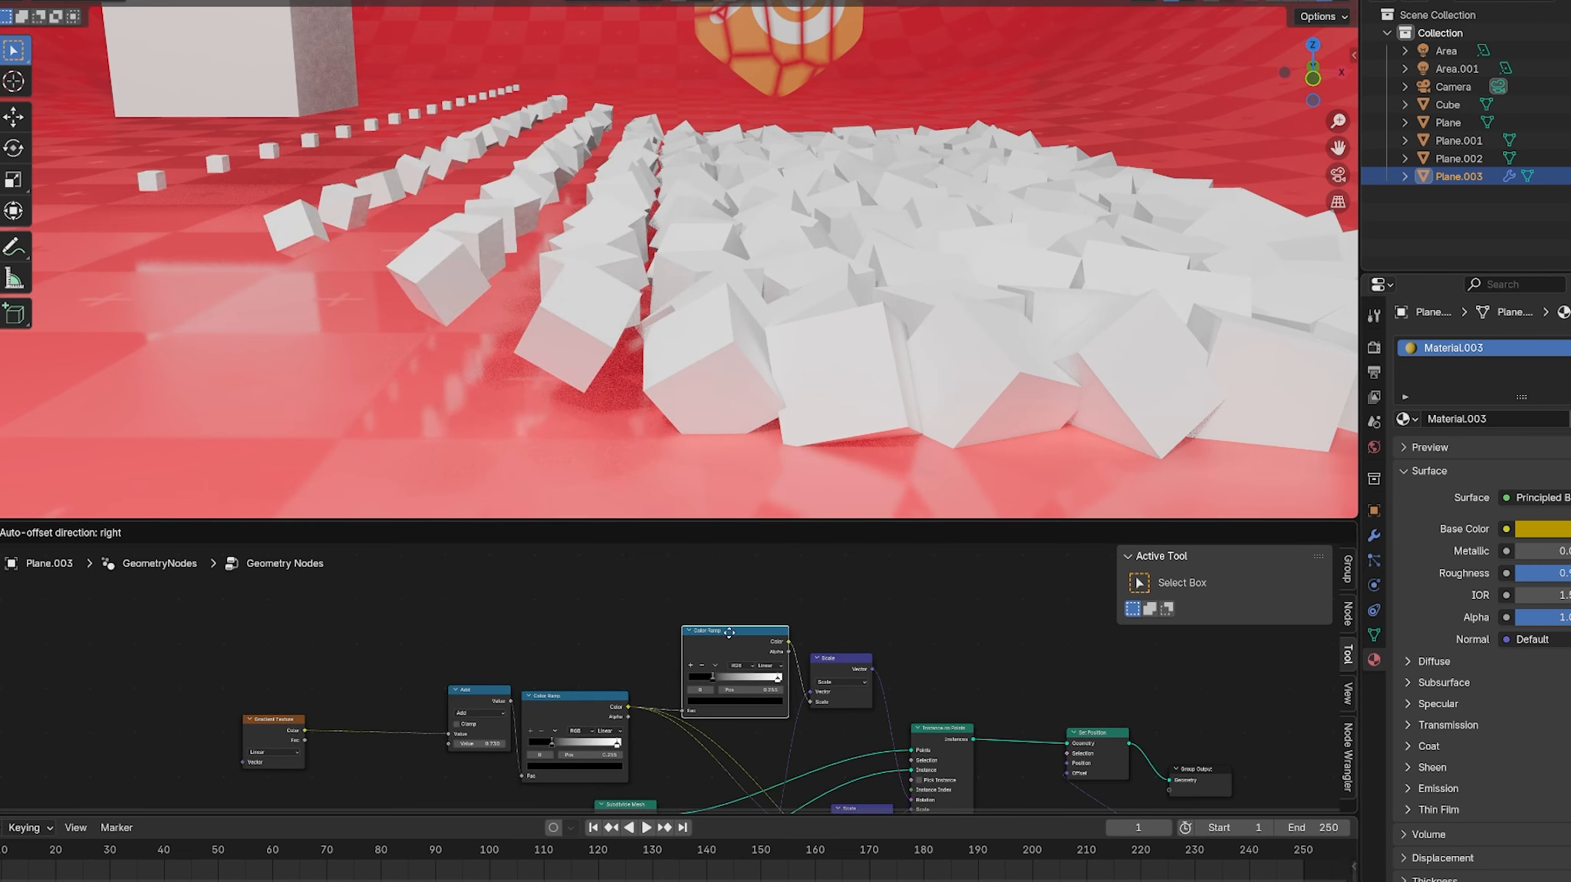
Step: Flip the duplicated Color Ramp's gradient to invert the mask driving the cubes' rotation
{"action": "left_click", "coordinate": [718, 667]}
{"action": "left_click", "coordinate": [733, 676]}
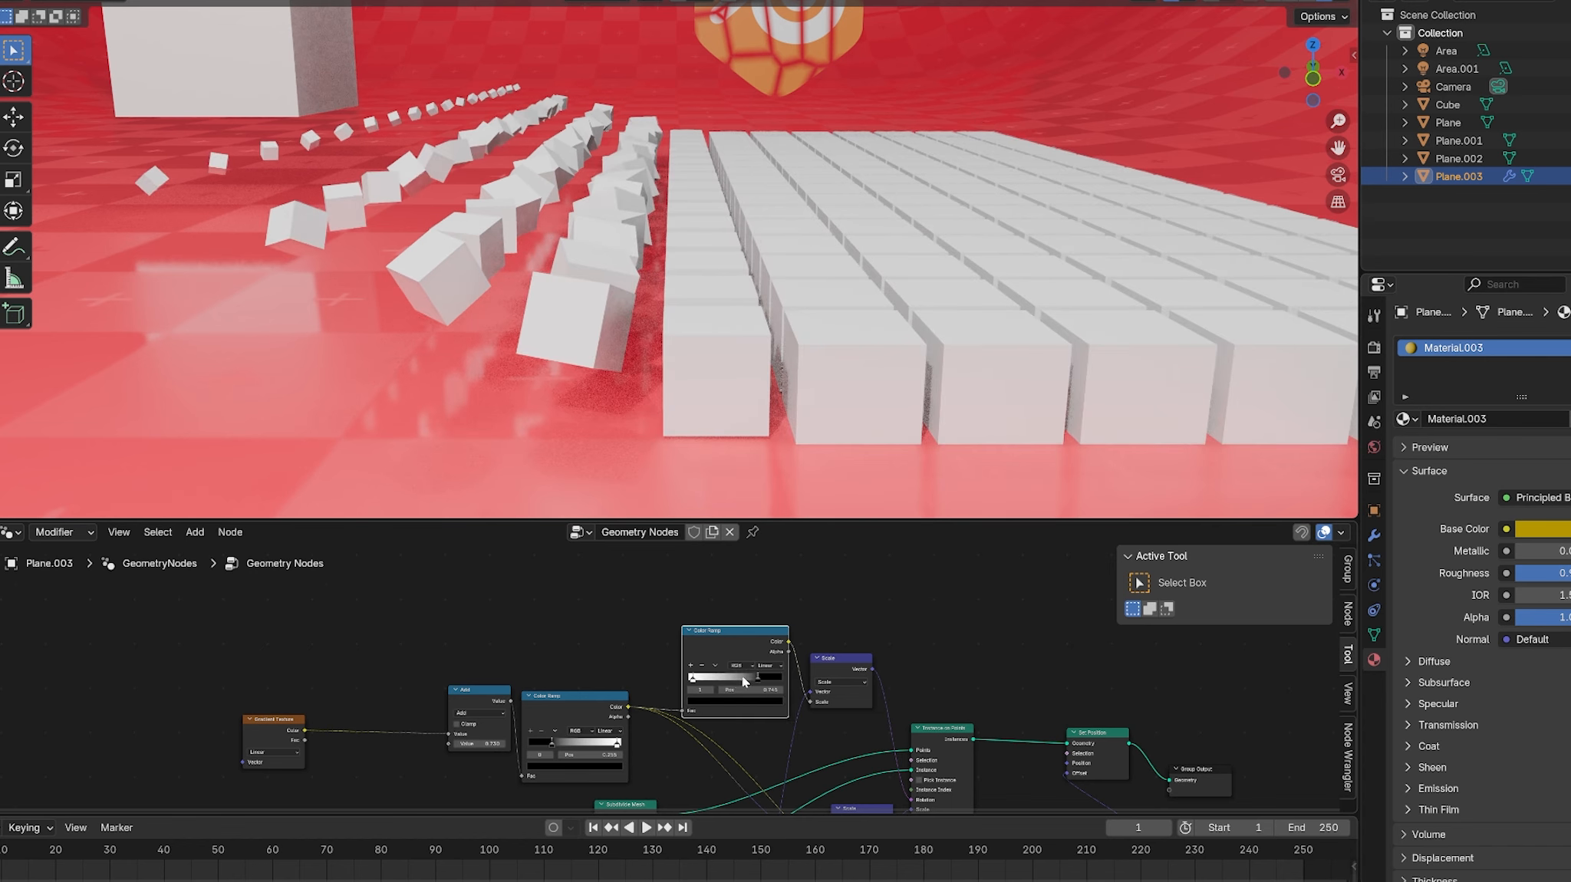
{"action": "middle_click_drag", "start_coordinate": [804, 738], "coordinate": [840, 730]}
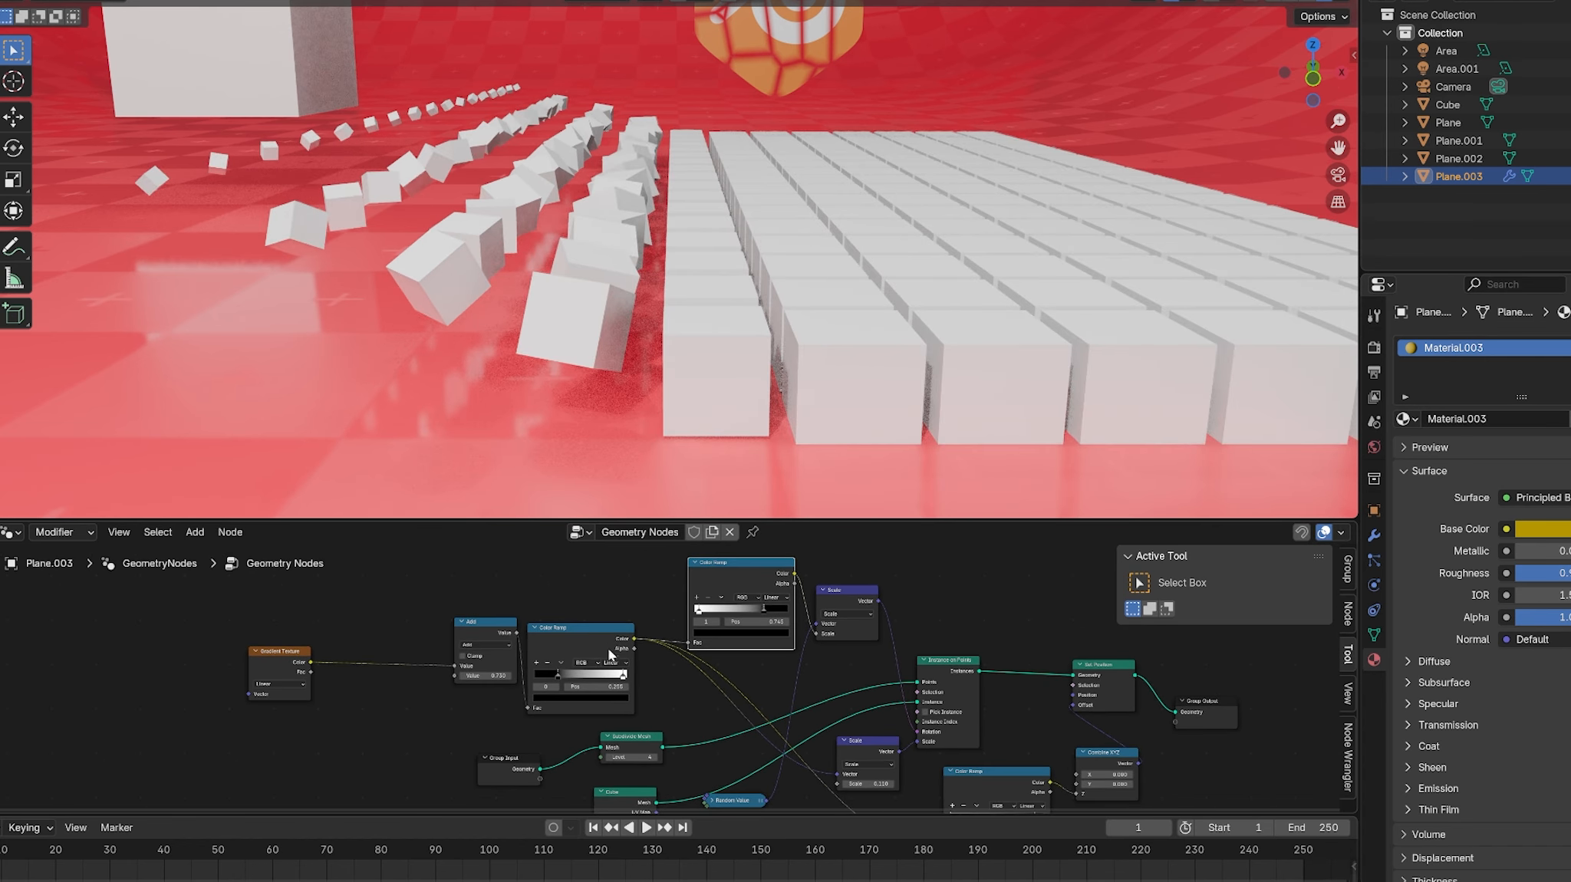
Step: Sweep the Add node's value up to about 1.790 and back down to shift the transition across the cubes
{"action": "left_click_drag", "start_coordinate": [503, 676], "coordinate": [690, 675]}
{"action": "scroll", "coordinate": [815, 275], "scroll_direction": "down", "scroll_amount": 5}
{"action": "scroll", "coordinate": [815, 278], "scroll_direction": "up", "scroll_amount": 1}
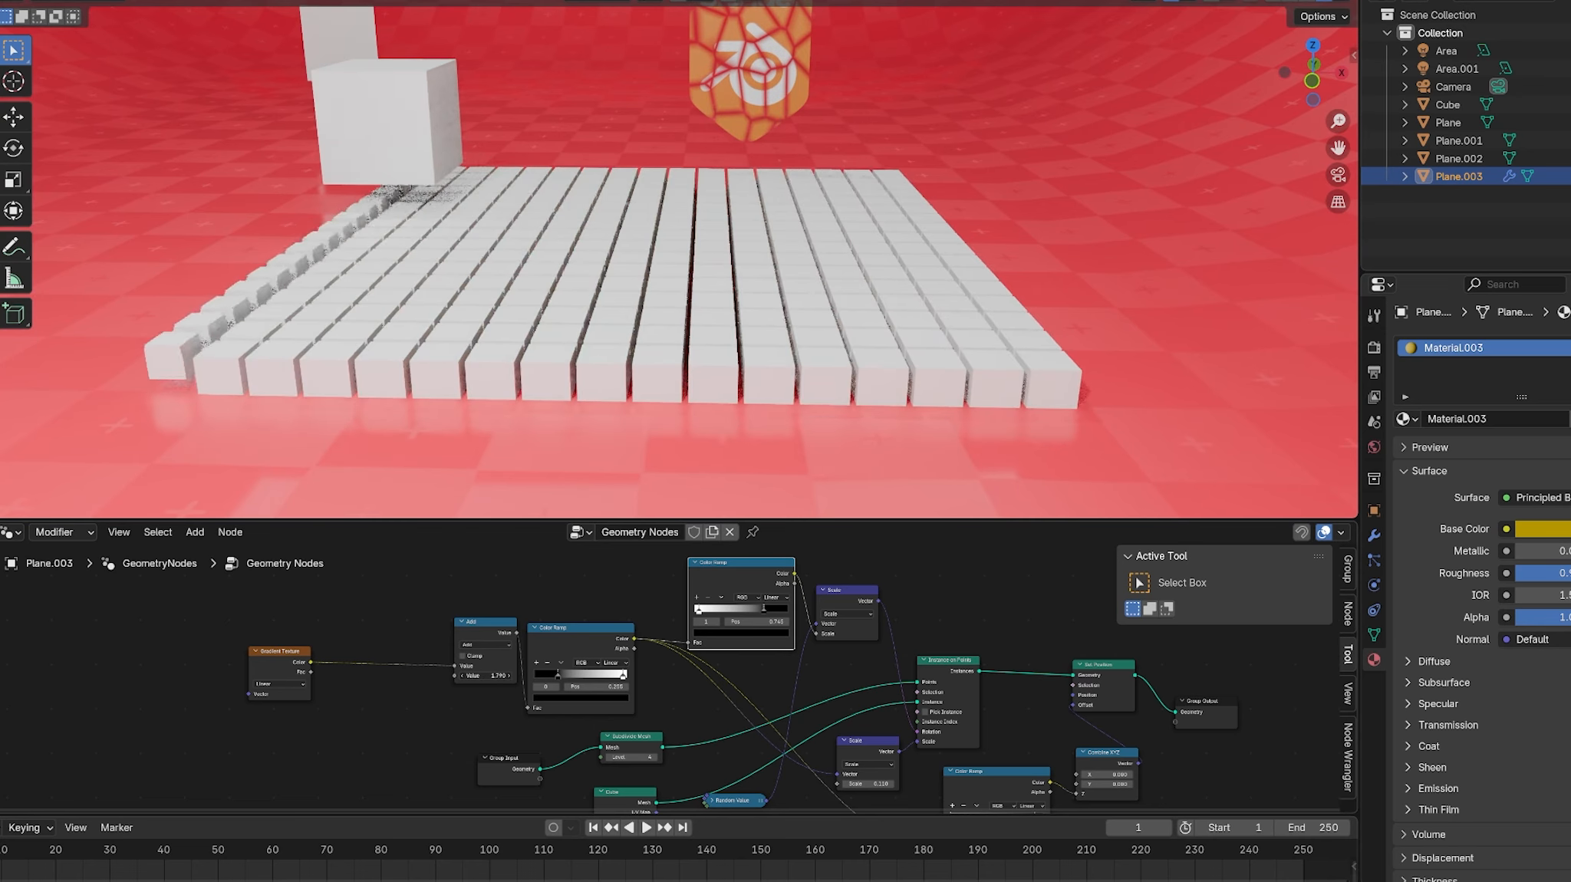
{"action": "left_click_drag", "start_coordinate": [487, 675], "coordinate": [384, 675]}
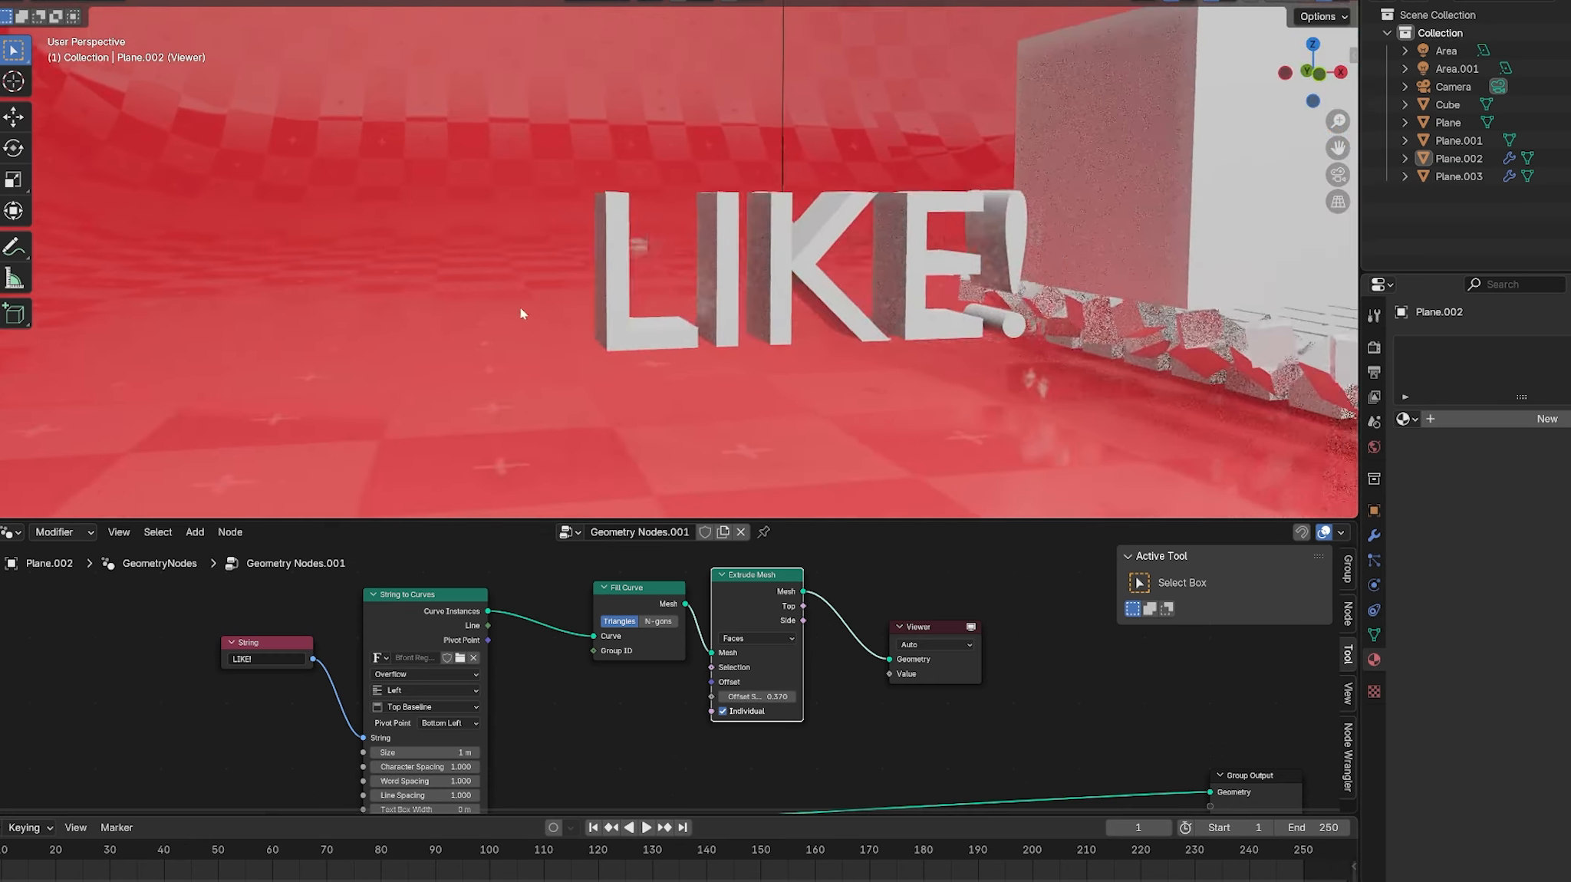
Step: Move the LIKE! text object slightly lower in the scene and deselect it
{"action": "left_click", "coordinate": [548, 259]}
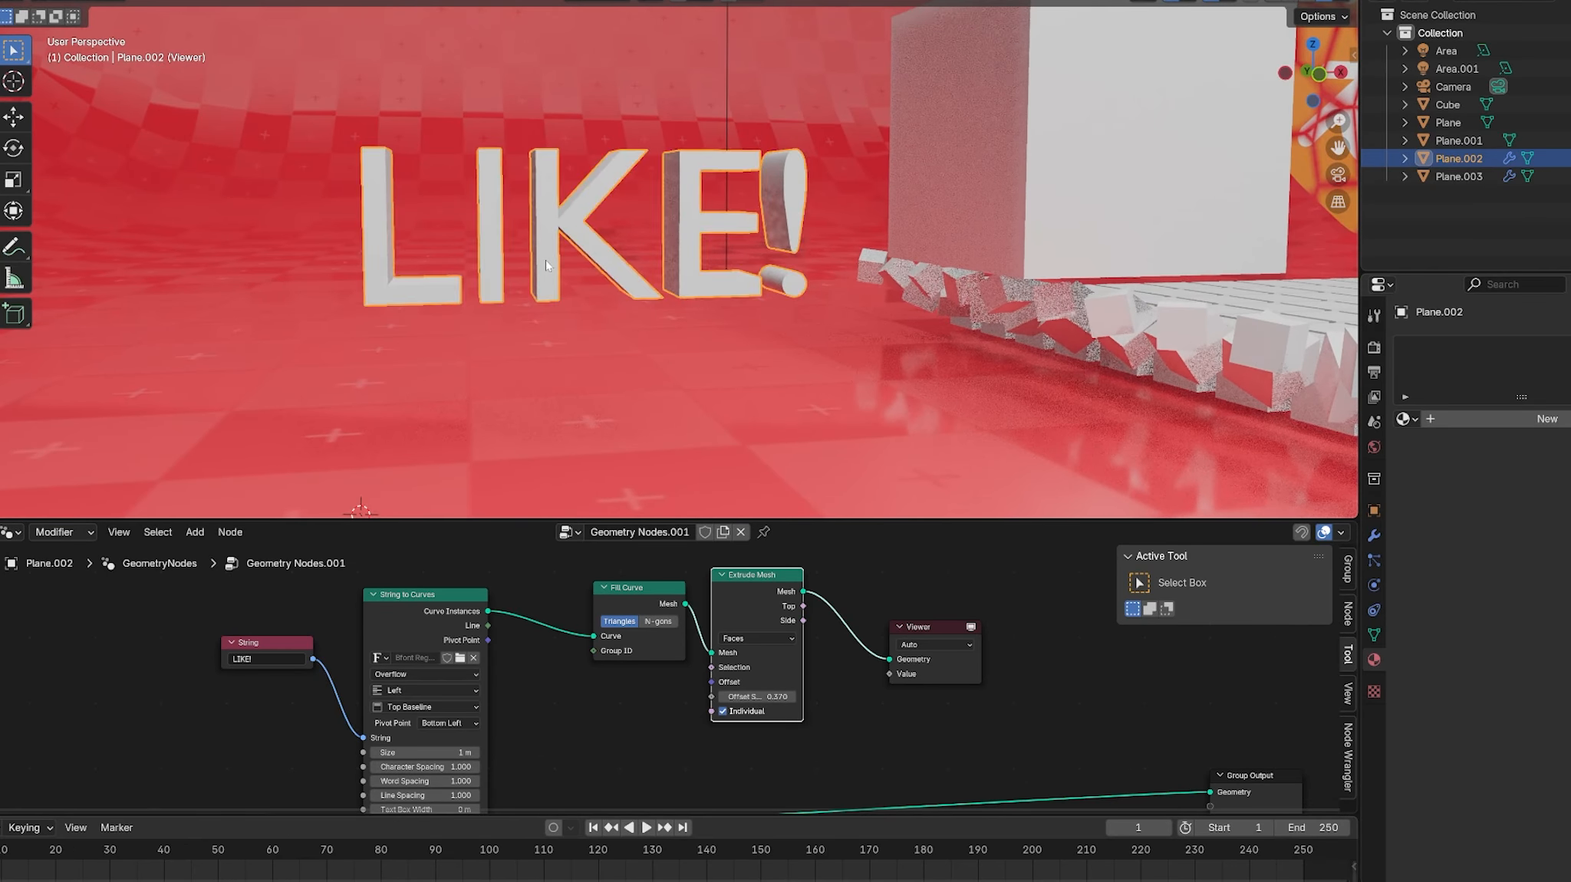
{"action": "key", "text": "g"}
{"action": "left_click", "coordinate": [520, 300]}
{"action": "left_click", "coordinate": [620, 364]}
Step: Insert a Rotate Instances node between Extrude Mesh and the Viewer and adjust its rotation values
{"action": "middle_click_drag", "start_coordinate": [899, 676], "coordinate": [532, 675]}
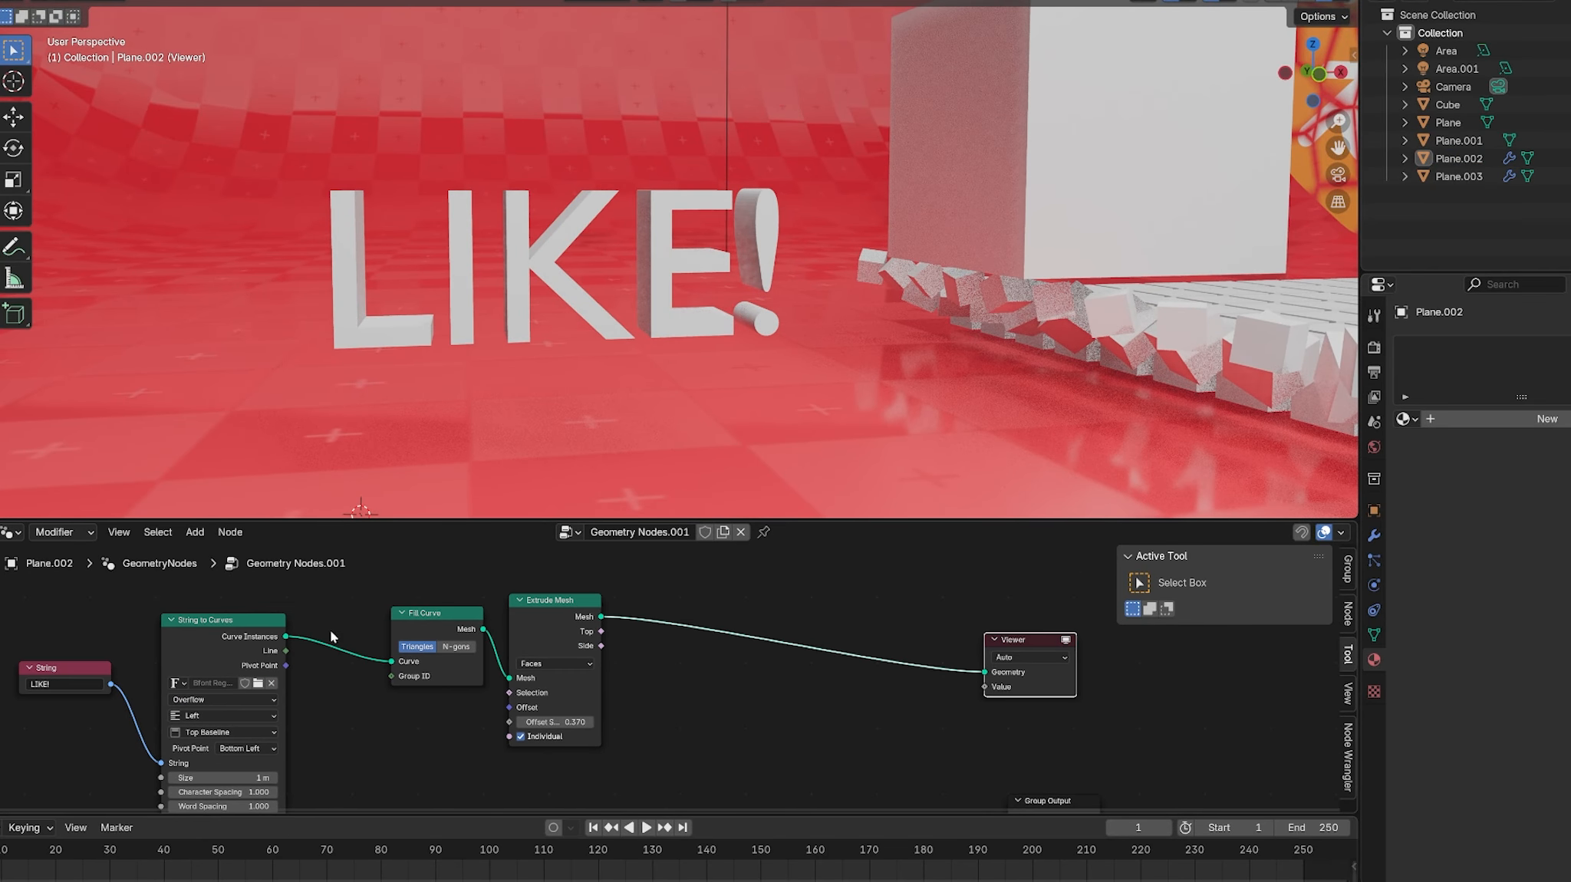
{"action": "scroll", "coordinate": [736, 590], "scroll_direction": "down", "scroll_amount": 3}
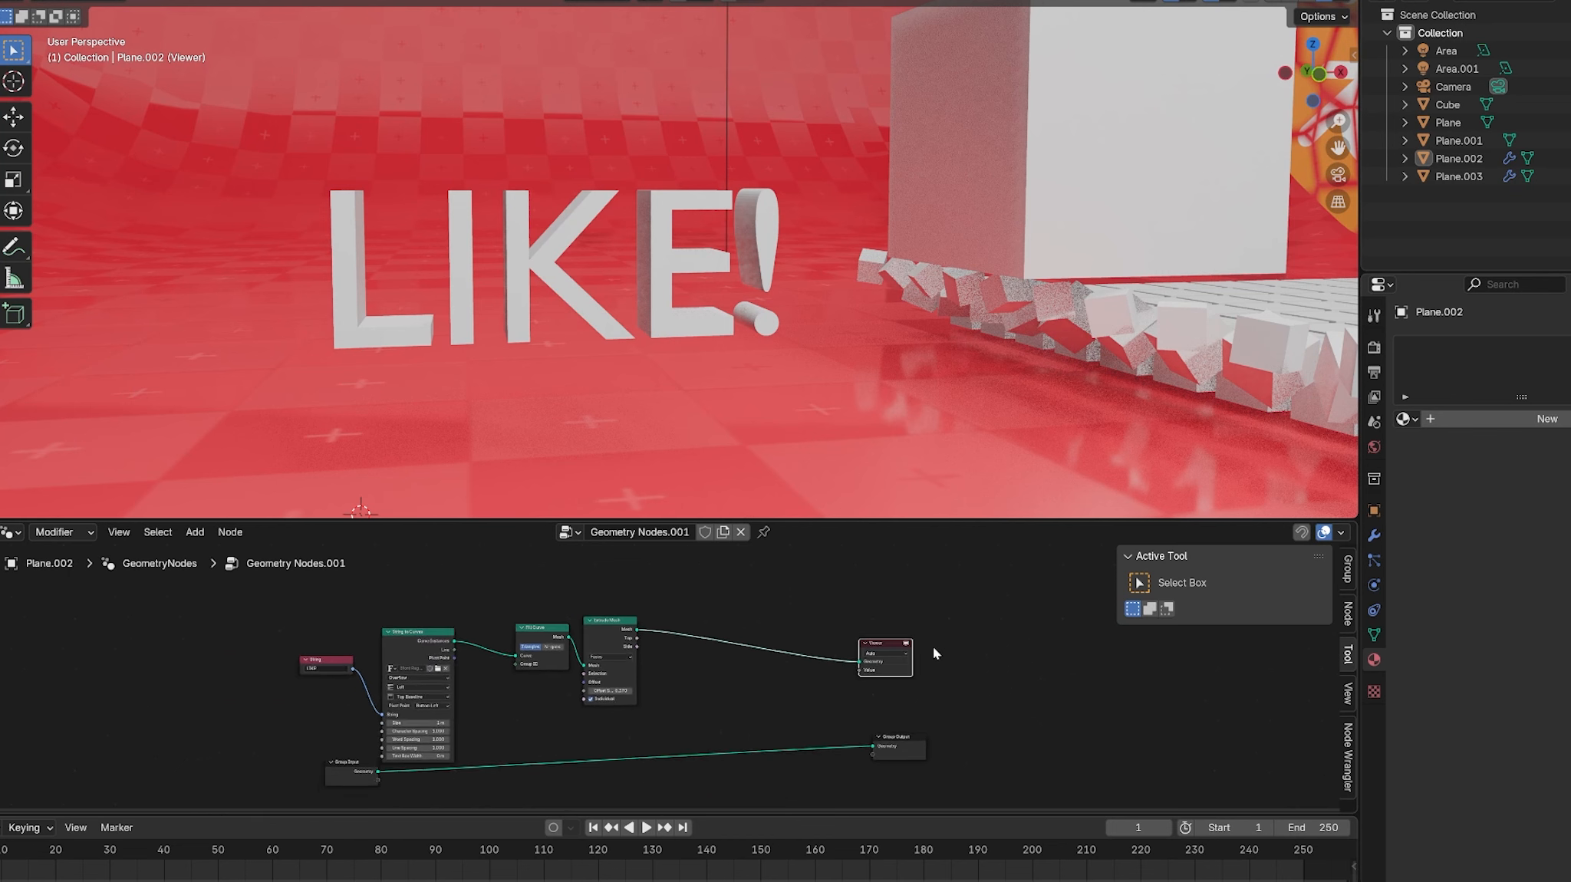
{"action": "scroll", "coordinate": [777, 602], "scroll_direction": "up", "scroll_amount": 1}
{"action": "key", "text": "shift+a"}
{"action": "type", "text": "ro ins"}
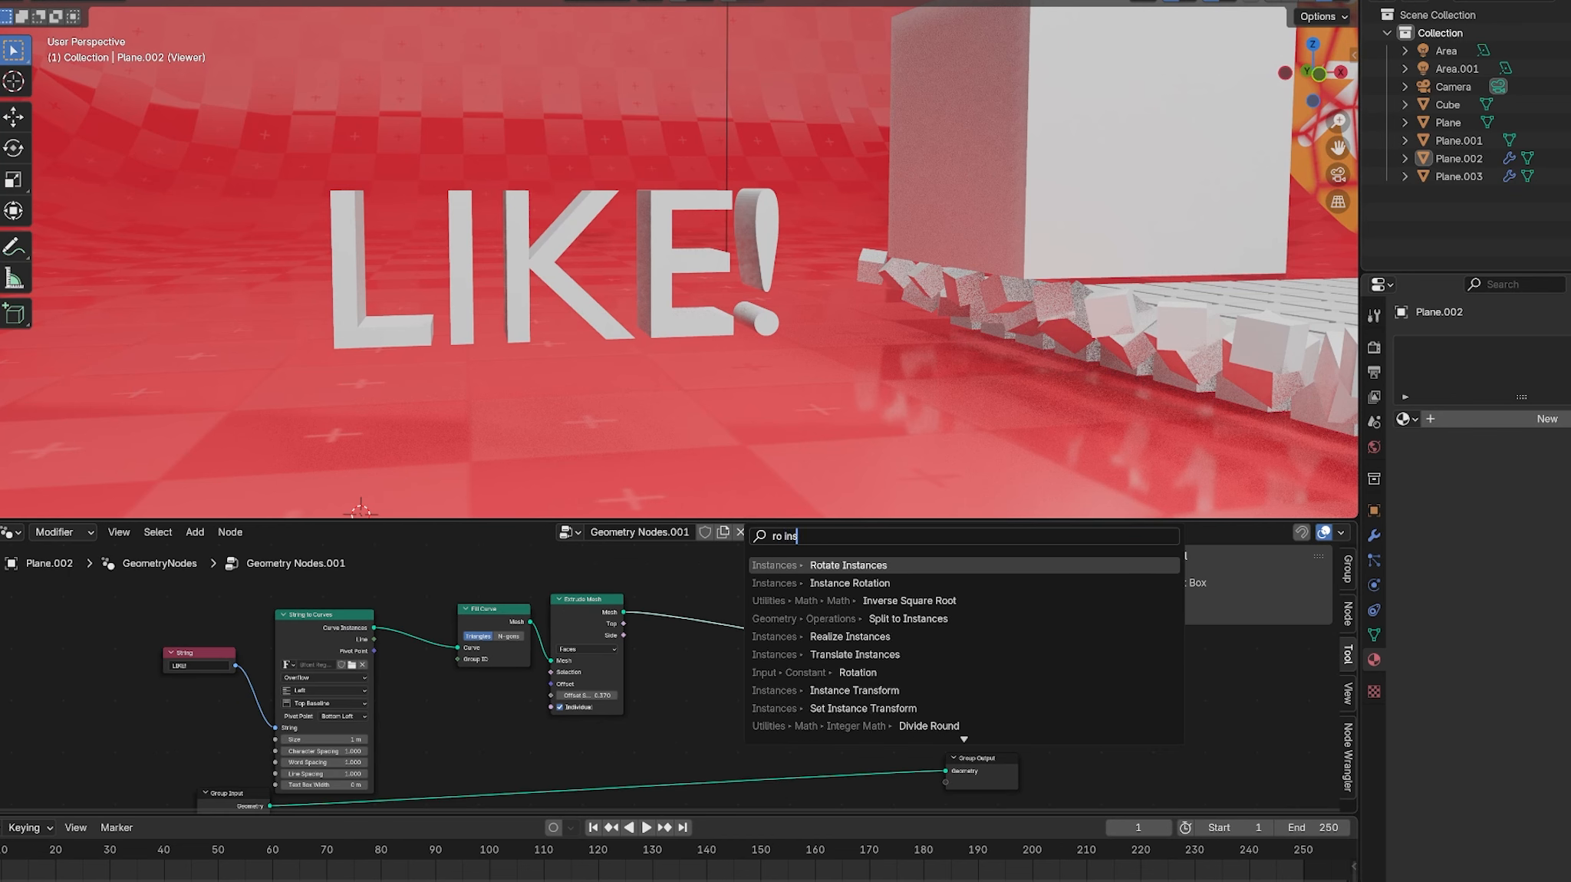
{"action": "key", "text": "Return"}
{"action": "left_click", "coordinate": [834, 675]}
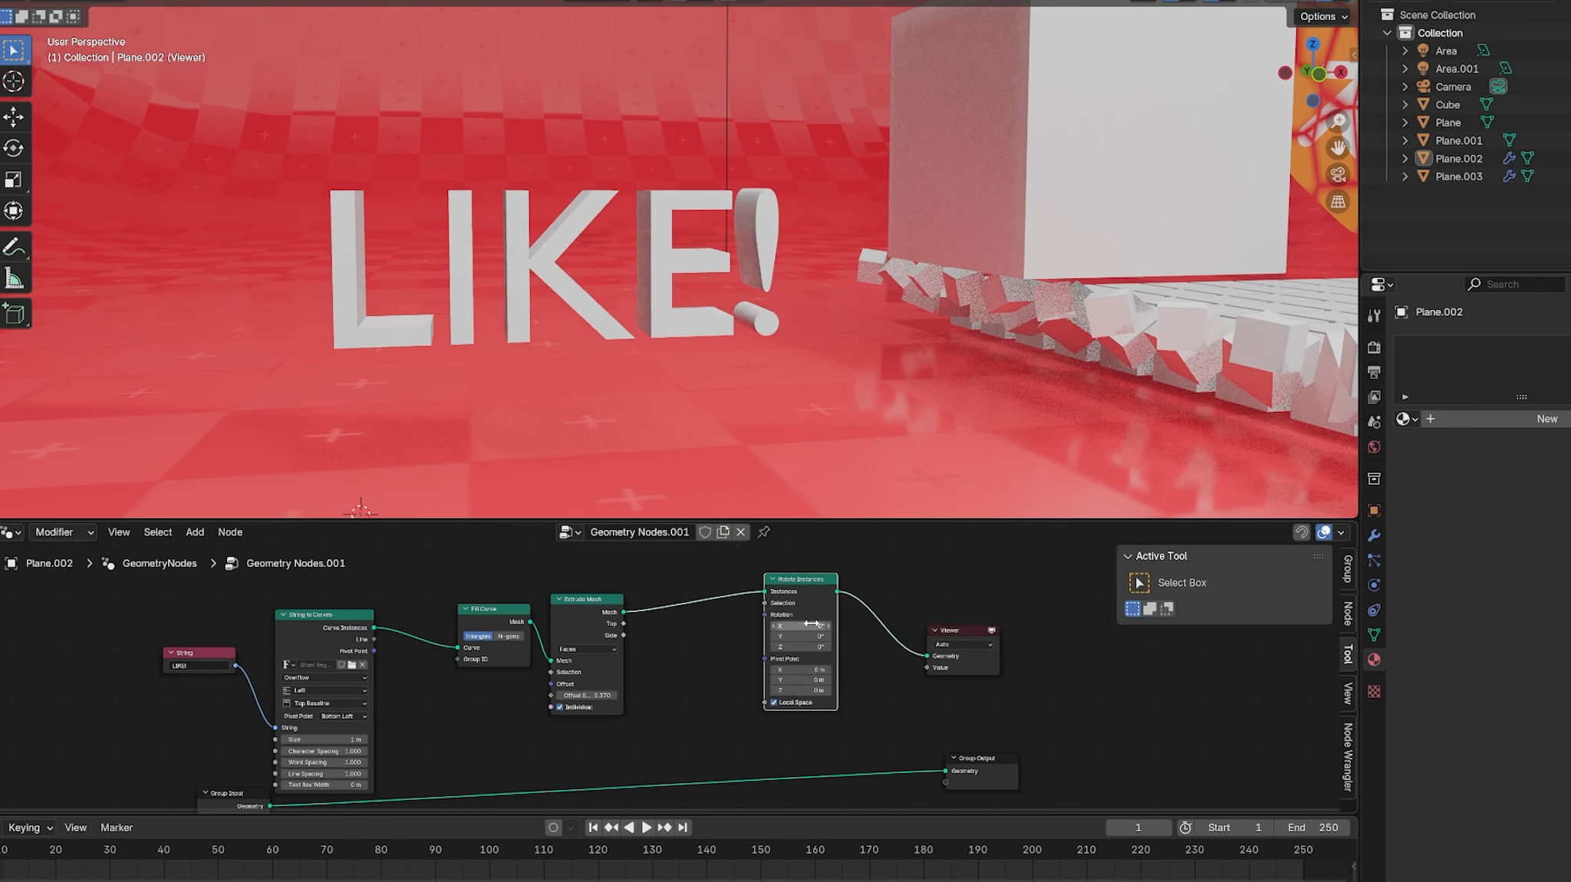
{"action": "mouse_move", "coordinate": [811, 624]}
{"action": "left_mouse_down"}
{"action": "mouse_move", "coordinate": [779, 624]}
{"action": "mouse_move", "coordinate": [852, 636]}
{"action": "mouse_move", "coordinate": [809, 636]}
{"action": "left_mouse_up"}
{"action": "scroll", "coordinate": [1028, 727], "scroll_direction": "down", "scroll_amount": 3}
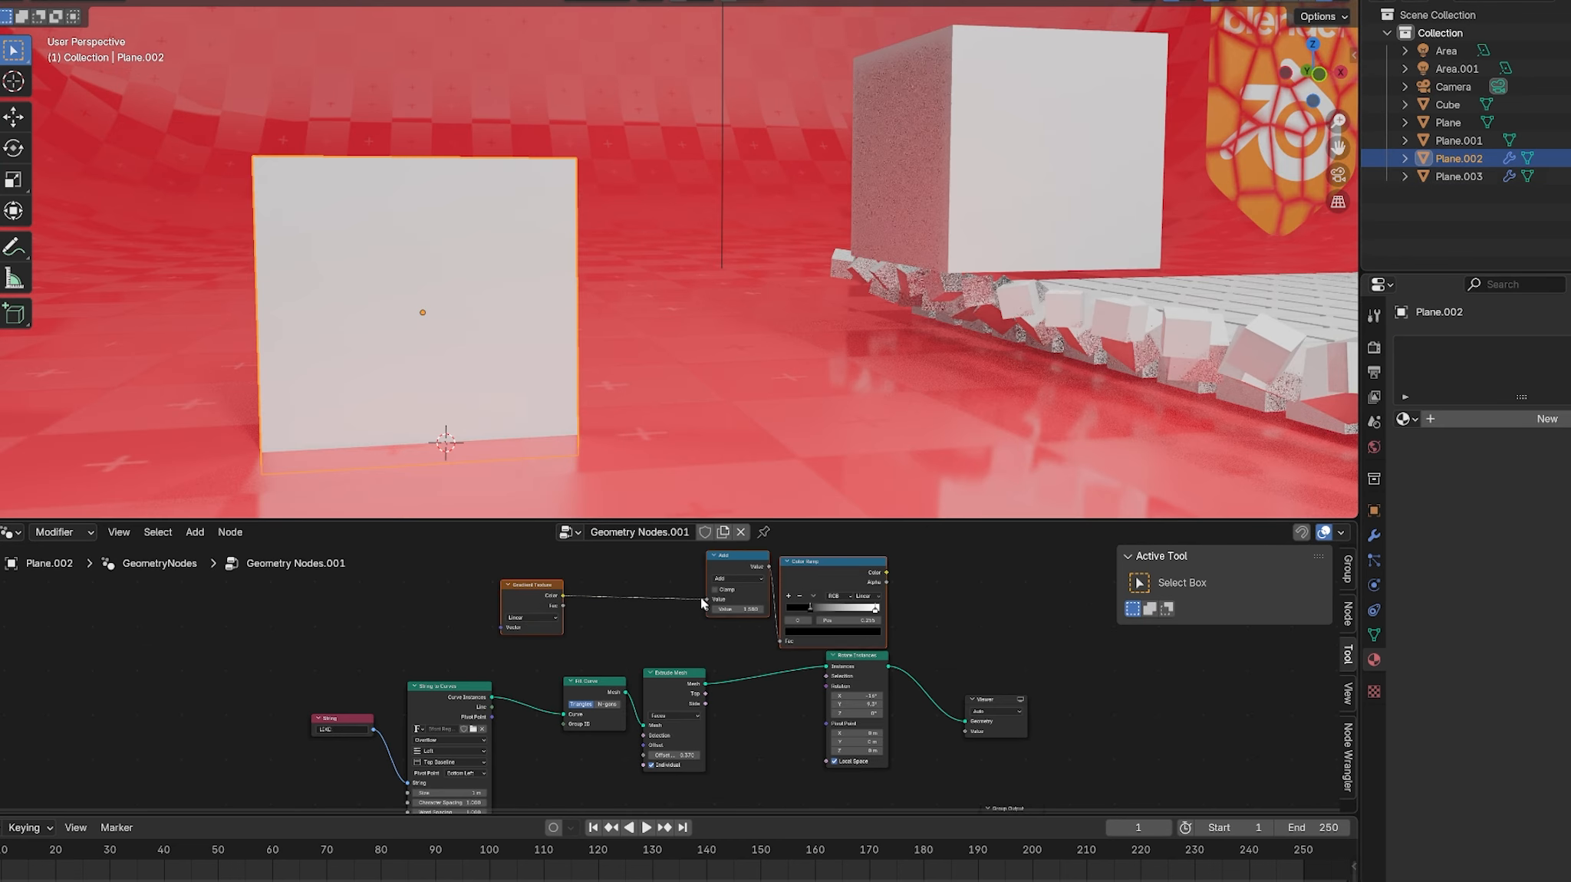
Step: Place the Gradient Texture, Add and Color Ramp nodes above the text nodes and space Rotate Instances and the Viewer farther away
{"action": "key", "text": "g"}
{"action": "left_click", "coordinate": [562, 625]}
{"action": "left_click_drag", "start_coordinate": [1163, 645], "coordinate": [855, 716]}
{"action": "key", "text": "g"}
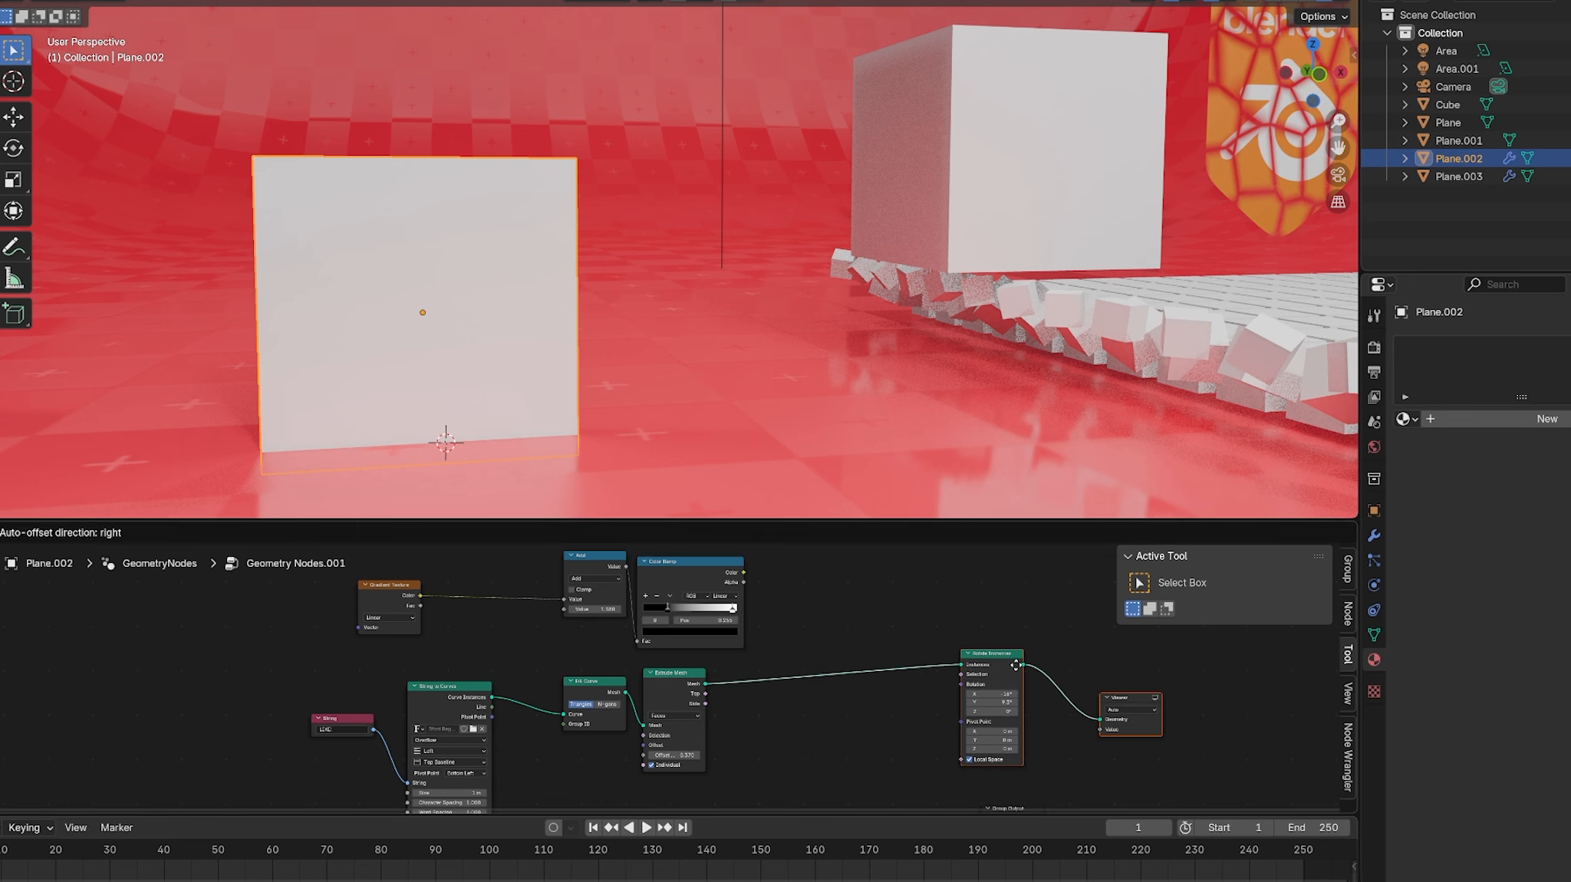
{"action": "left_click", "coordinate": [1015, 664]}
Step: Drive Rotate Instances' Rotation with a Combine XYZ node passed through a vector Scale node controlled by the Color Ramp
{"action": "key", "text": "shift+a"}
{"action": "left_click", "coordinate": [818, 525]}
{"action": "type", "text": "x"}
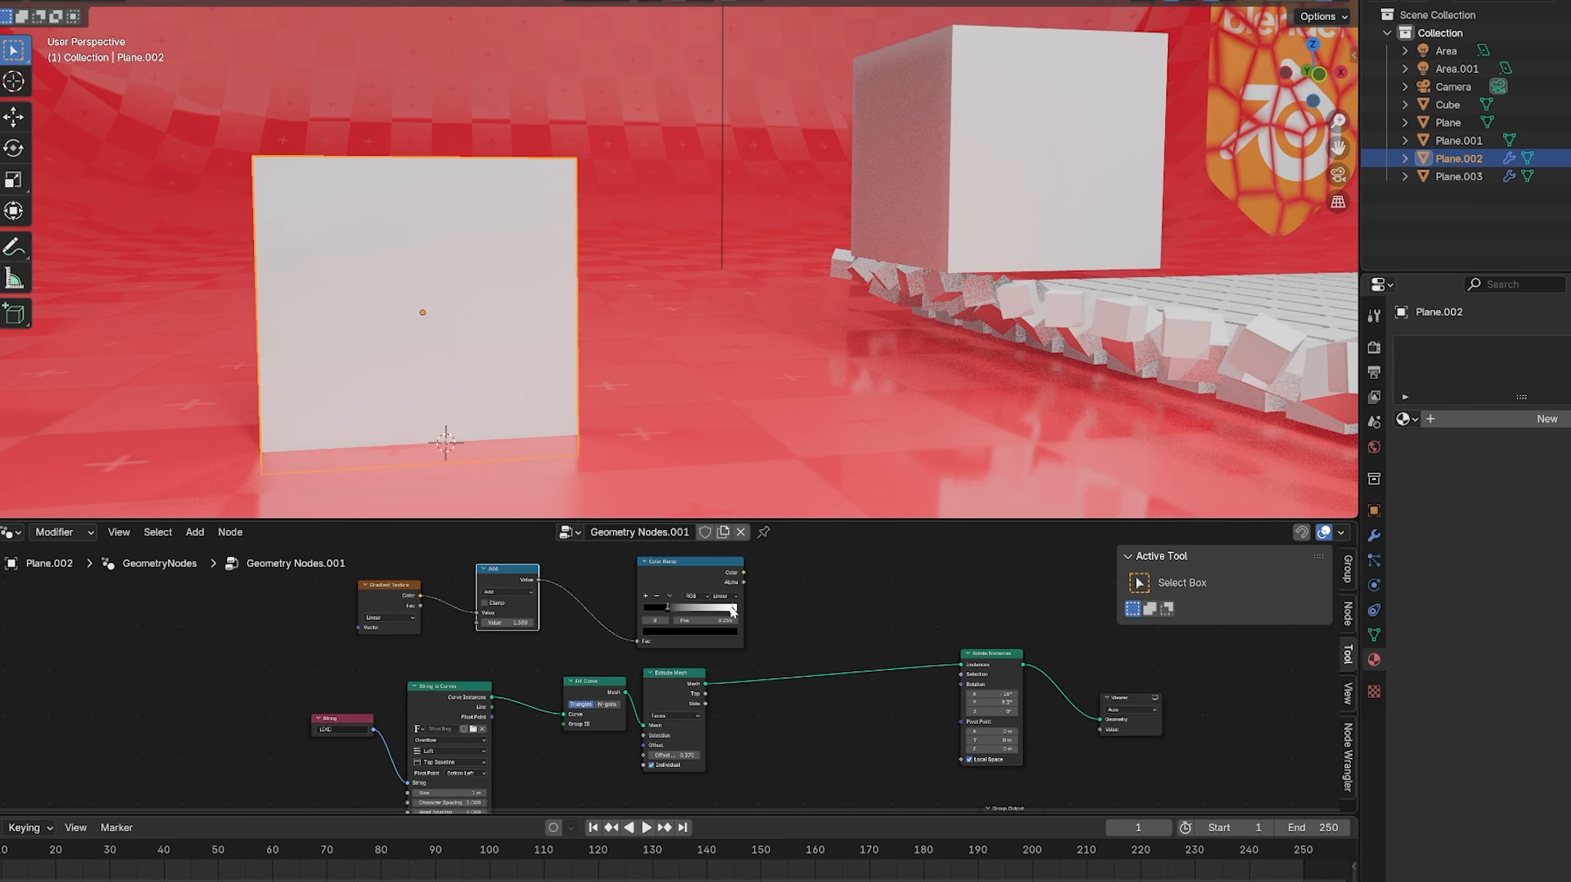
{"action": "middle_click_drag", "start_coordinate": [807, 648], "coordinate": [780, 644]}
{"action": "key", "text": "shift+a"}
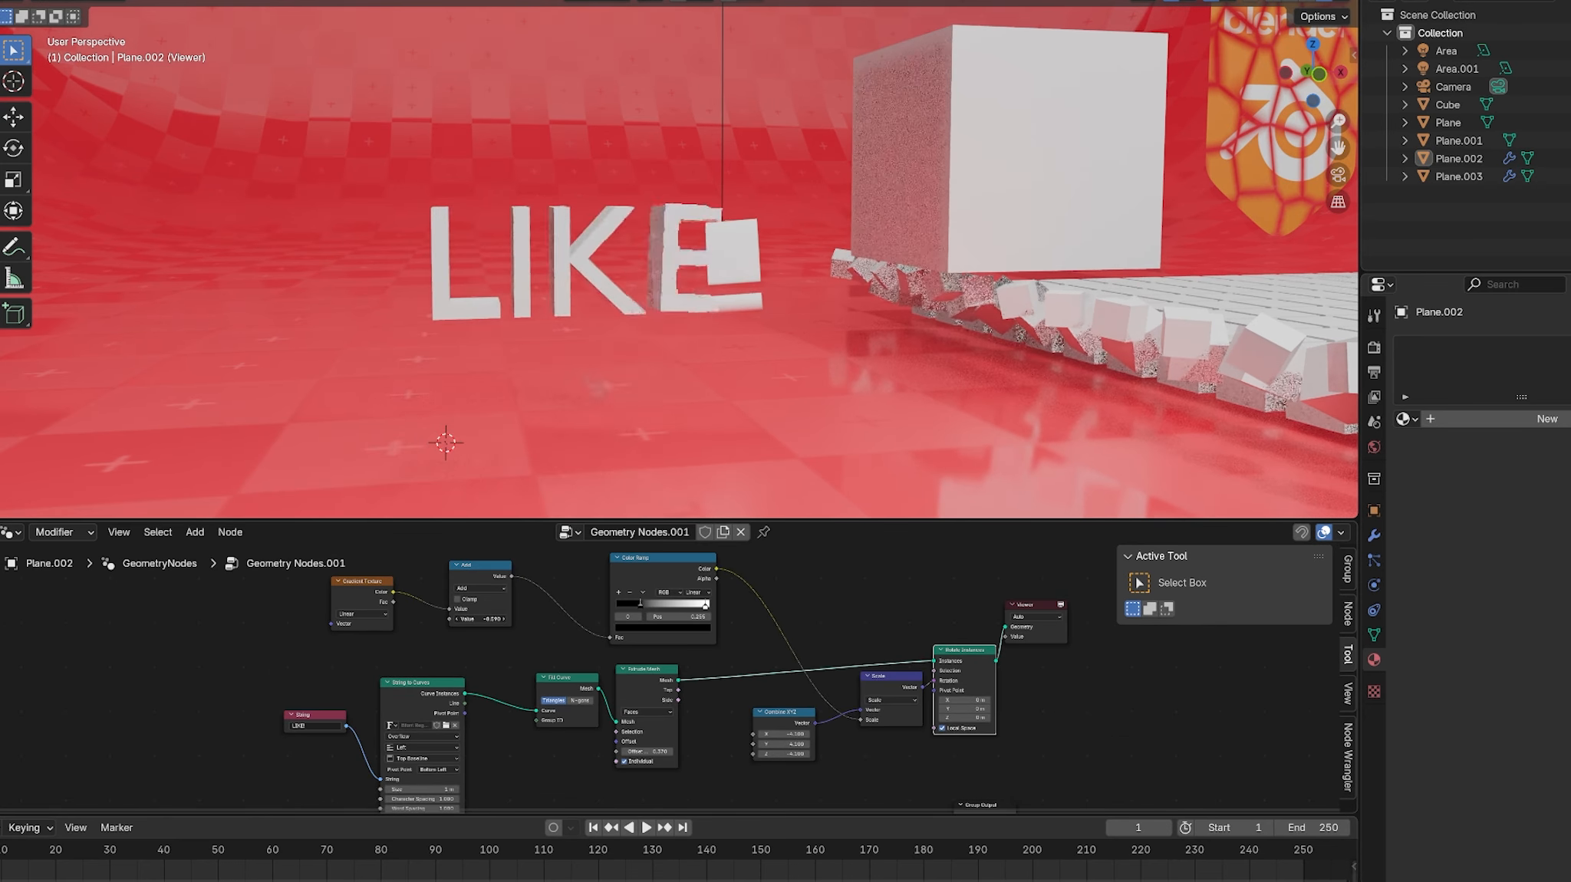